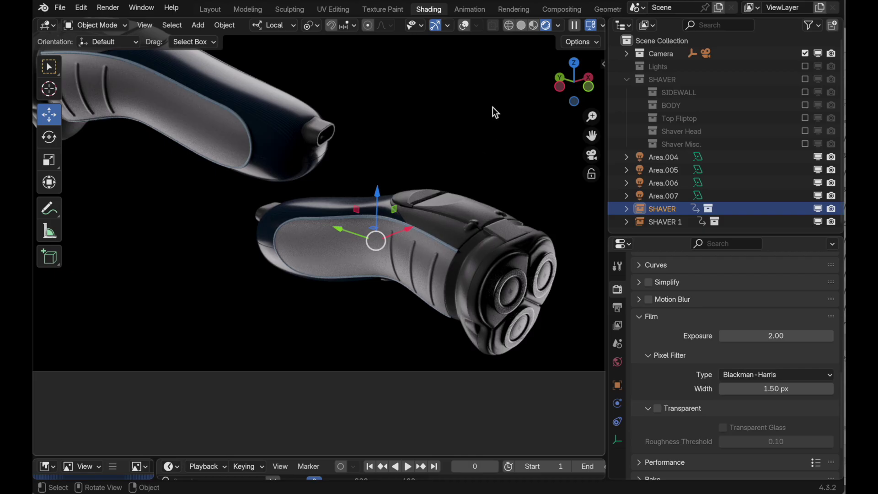
- Show the viewport in wireframe and open the SHAVER instance's collection for editing
left_click(509, 25)
key("n")
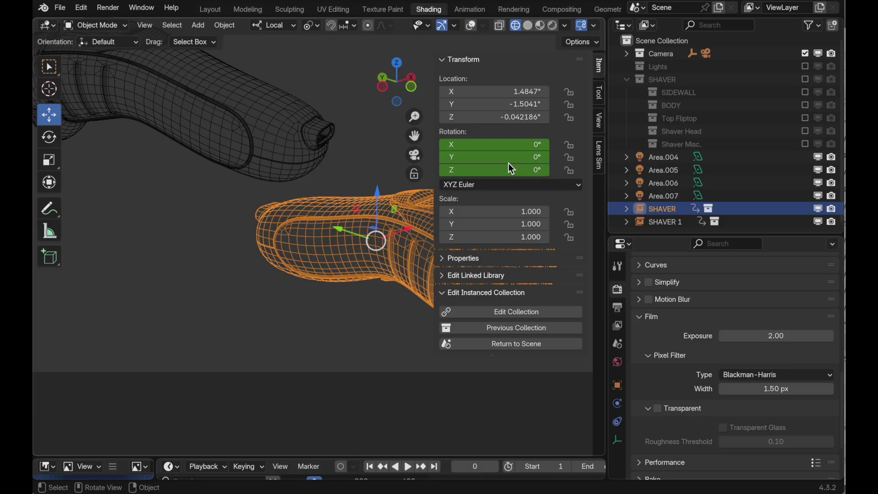
left_click(541, 313)
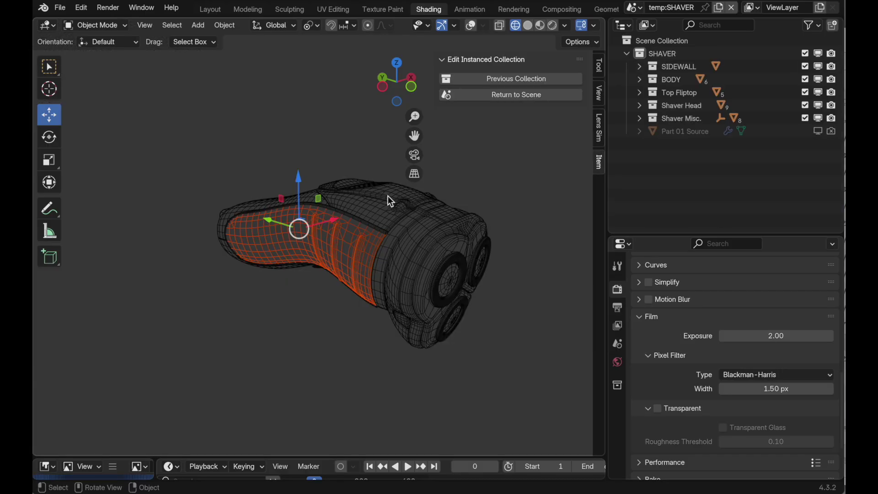
- Select the ridged sidewall mesh of the shaver body
scroll(350, 237, "up", 6)
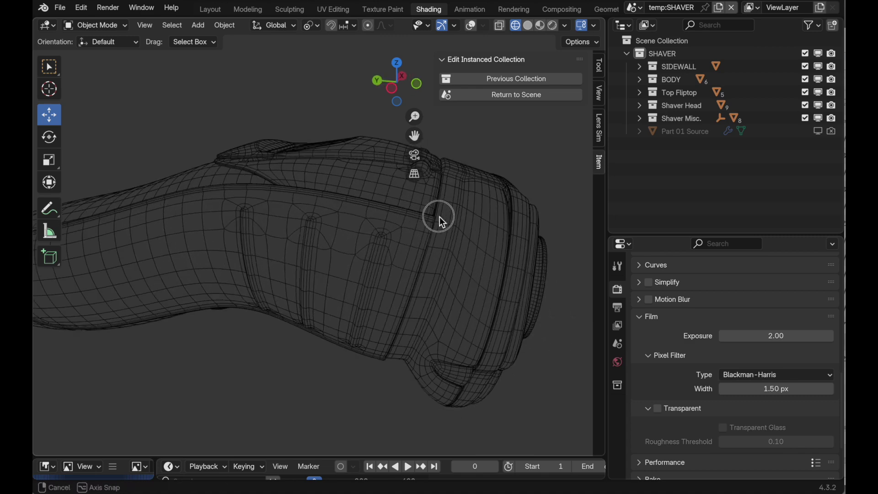
middle_click_drag(440, 217, 420, 256)
scroll(414, 229, "up", 3)
mouse_move(410, 207)
middle_mouse_down()
mouse_move(386, 211)
mouse_move(402, 219)
middle_mouse_up()
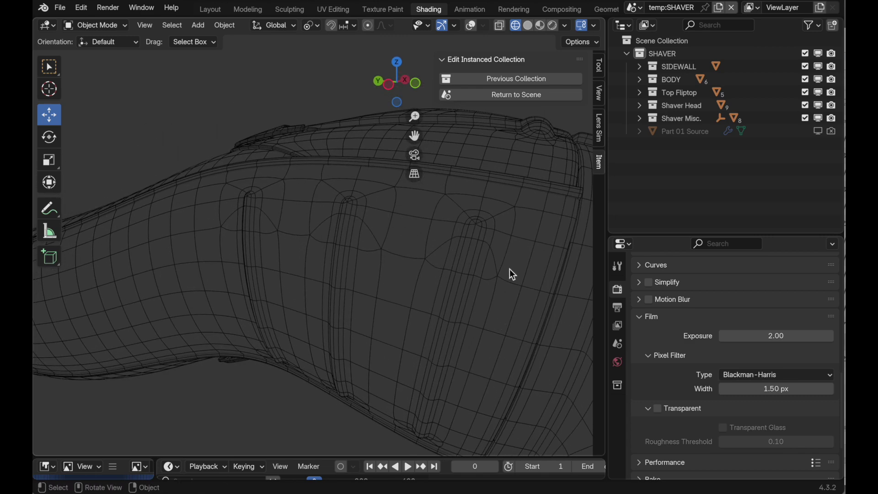
left_click(483, 228)
middle_click_drag(484, 269, 303, 231)
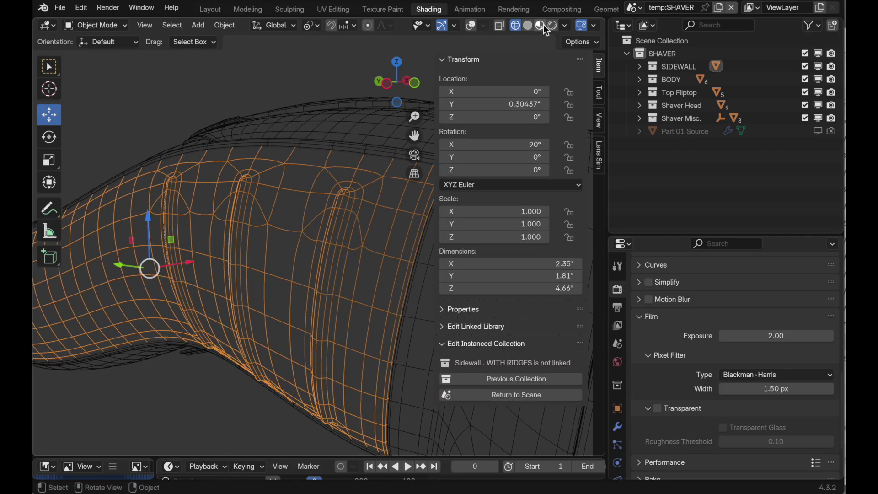
- Examine the sidewall's ridges in solid and wireframe shading, comparing the surface with the mesh topology around them
left_click(529, 25)
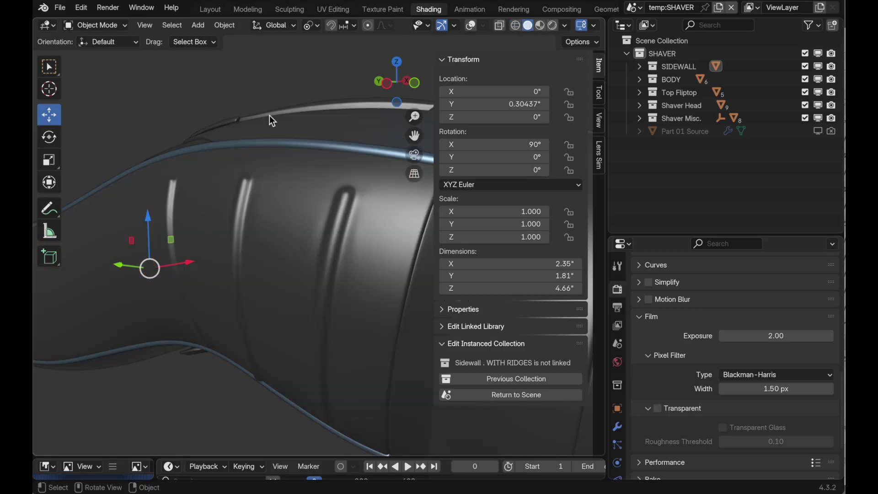
left_click(231, 91)
key("n")
middle_click_drag(252, 152, 402, 237)
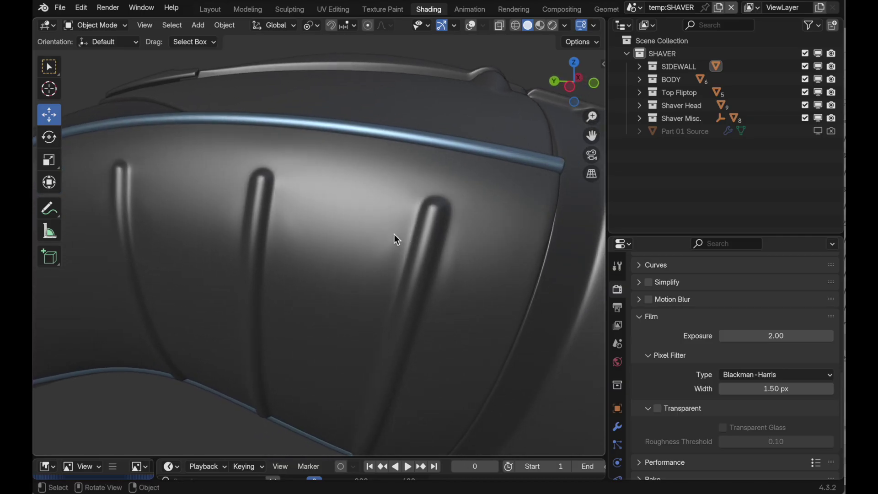
scroll(397, 239, "down", 3)
middle_click_drag(453, 208, 443, 157)
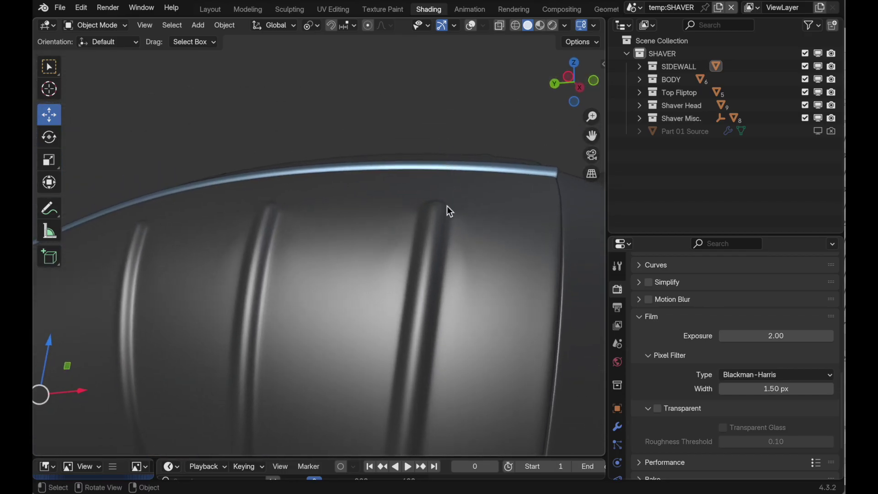
key("shift+z")
middle_click_drag(446, 206, 414, 291)
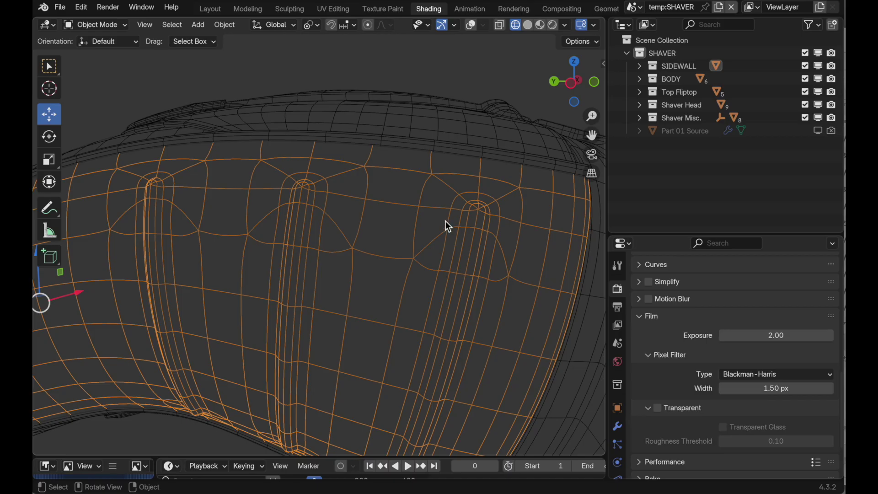
middle_click_drag(446, 221, 429, 298)
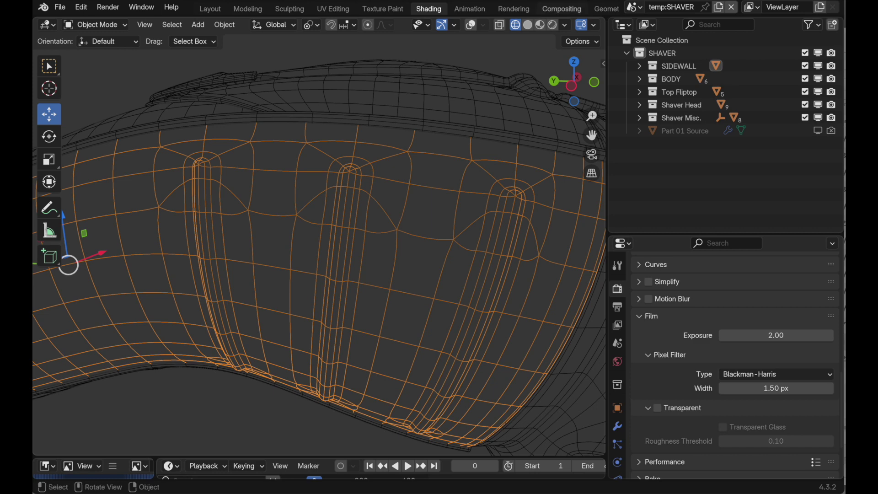
left_click(529, 25)
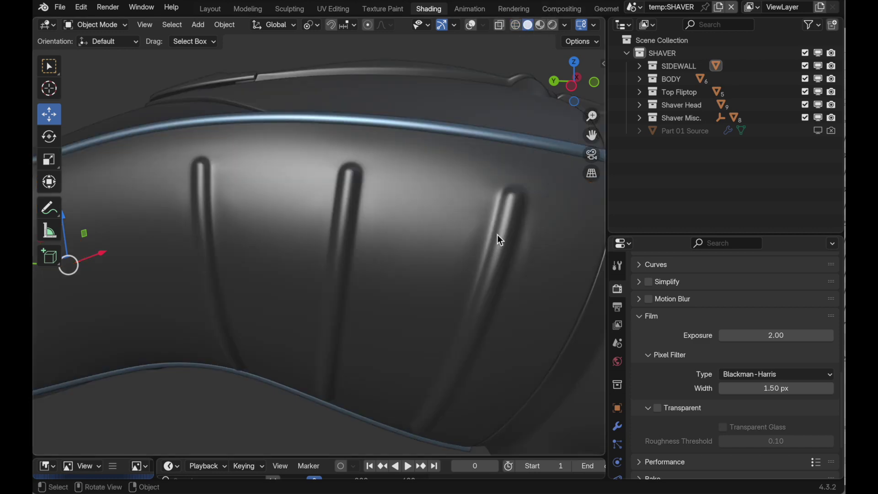
middle_click_drag(451, 269, 407, 243)
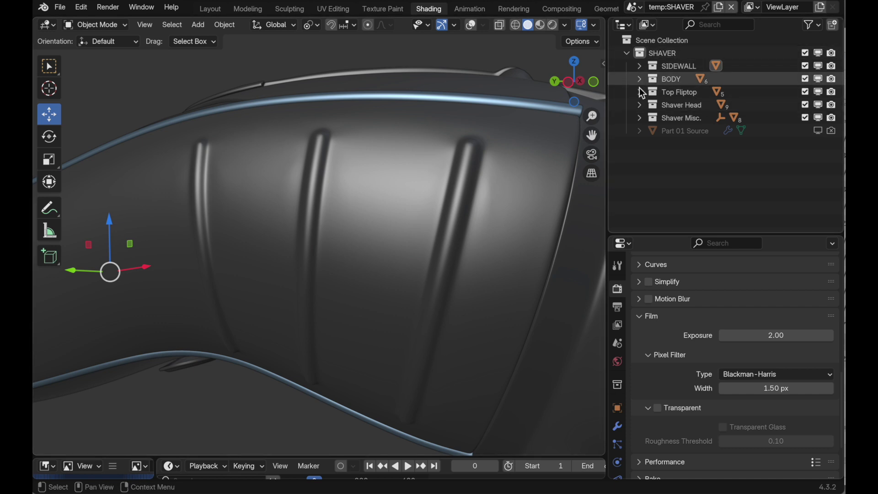
- With overlays on, duplicate Sidewall . WITH RIDGES in place and hide the original from the viewport and renders
left_click(640, 66)
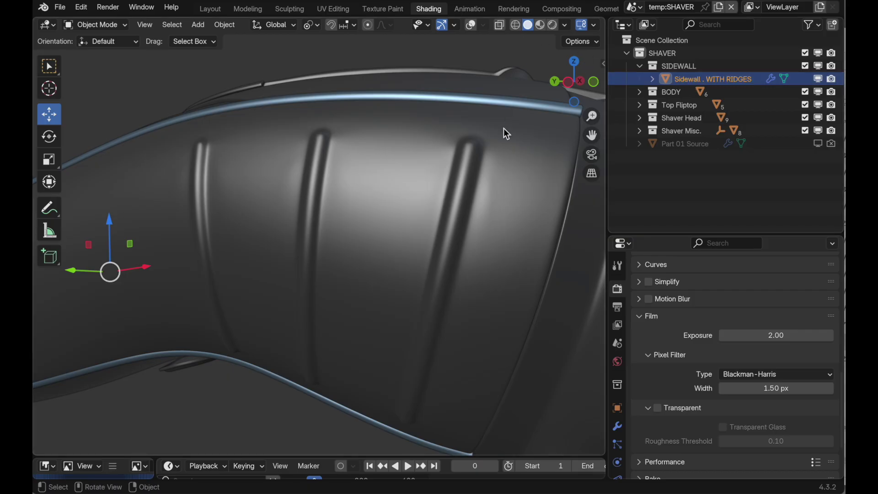
left_click(471, 25)
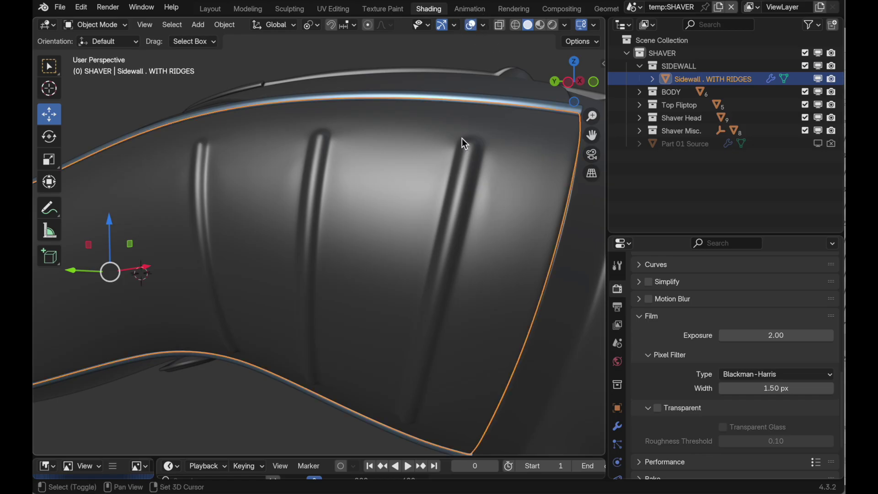
key("shift+d")
right_click(484, 149)
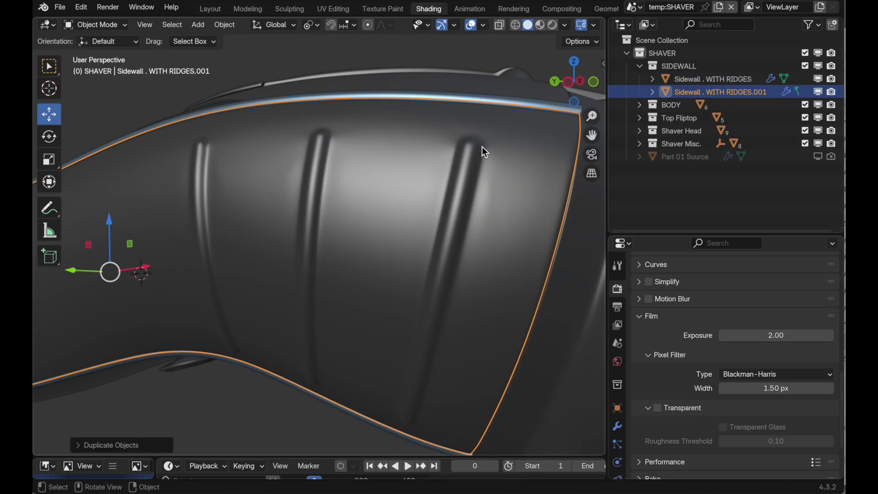
left_click(821, 80)
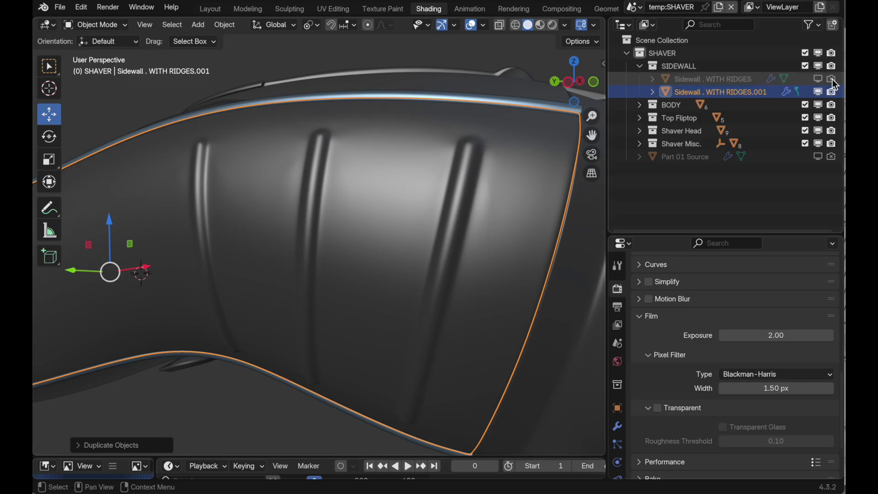
- Rename the duplicated sidewall object as Sidewall . SOURCE
double_click(721, 96)
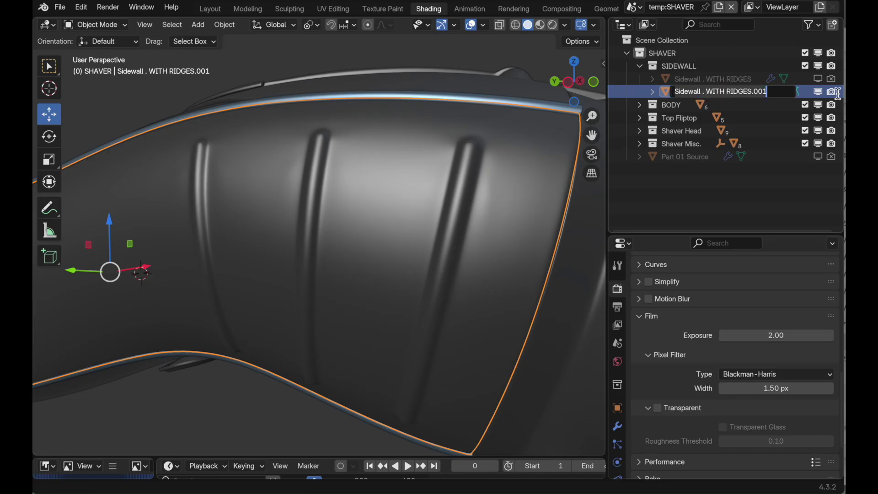
key("End")
key("BackSpace")
key("BackSpace")
key("BackSpace")
key("BackSpace")
key("BackSpace")
key("BackSpace")
key("BackSpace")
key("BackSpace")
key("BackSpace")
key("BackSpace")
key("BackSpace")
key("BackSpace")
key("BackSpace")
key("BackSpace")
key("BackSpace")
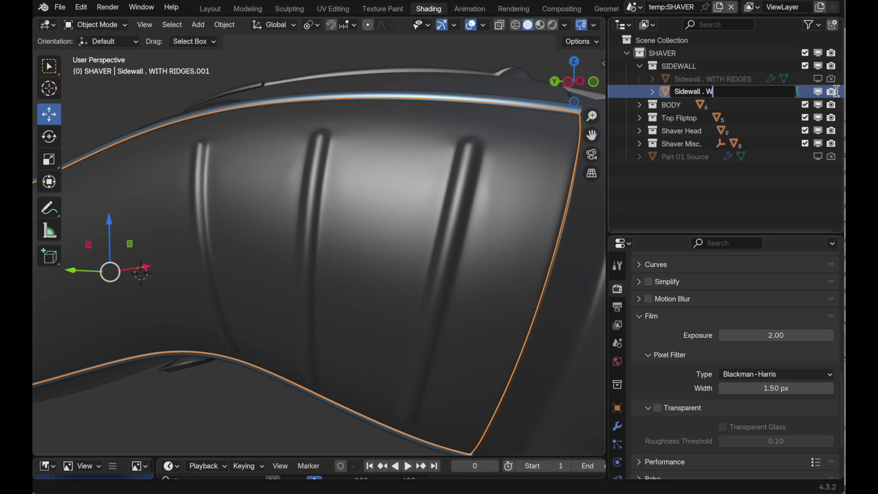
type("SOURCE")
key("Return")
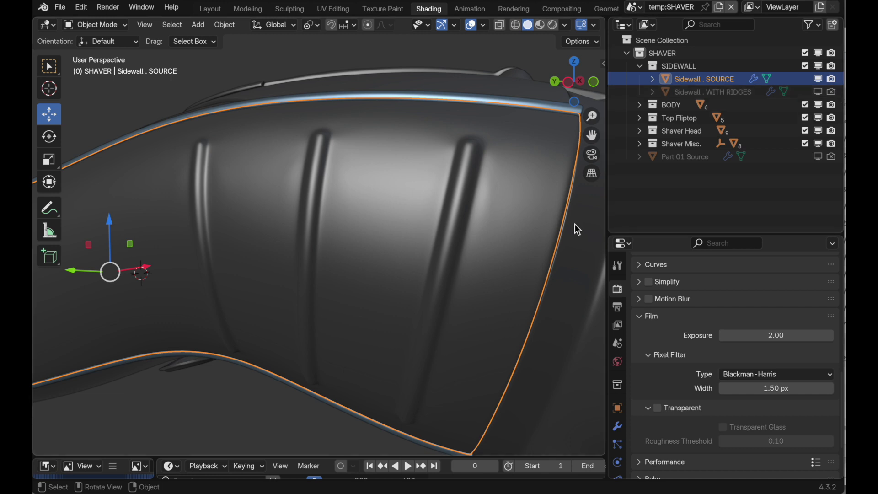
- Enter Edit Mode on Sidewall . SOURCE and disable its Subdivision modifier in the viewport and renders
key("Tab")
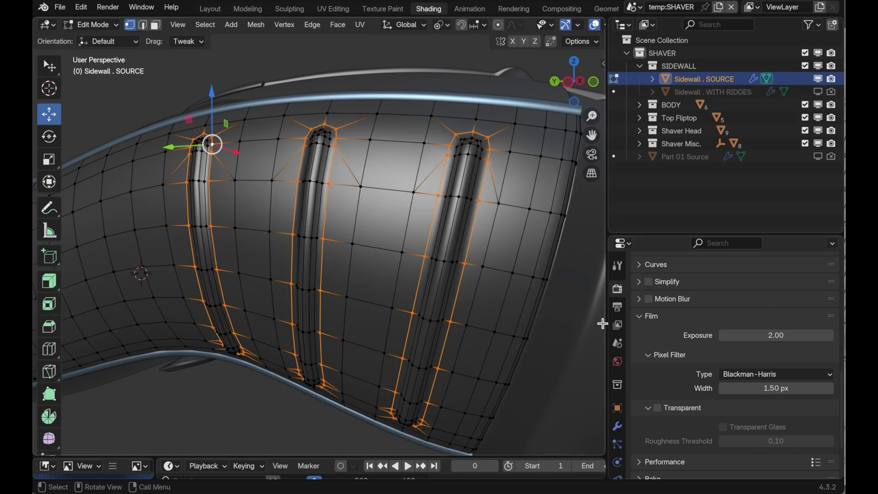
left_click(618, 427)
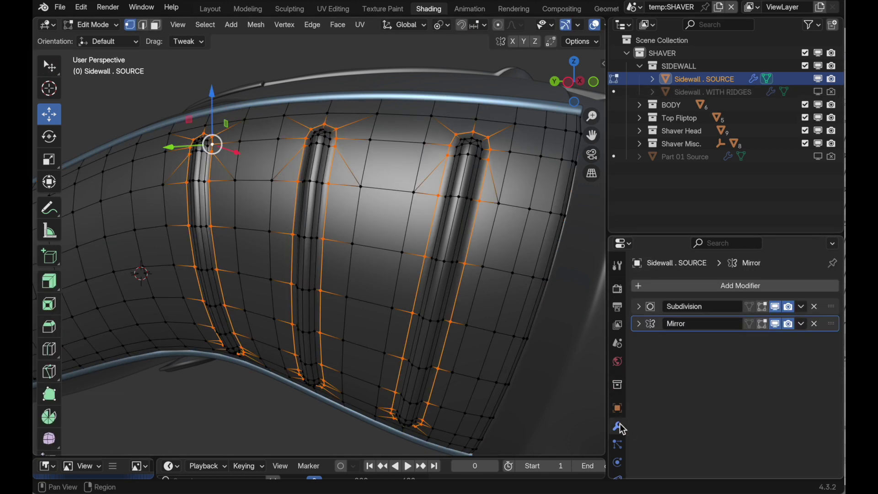
left_click(776, 307)
left_click(788, 307)
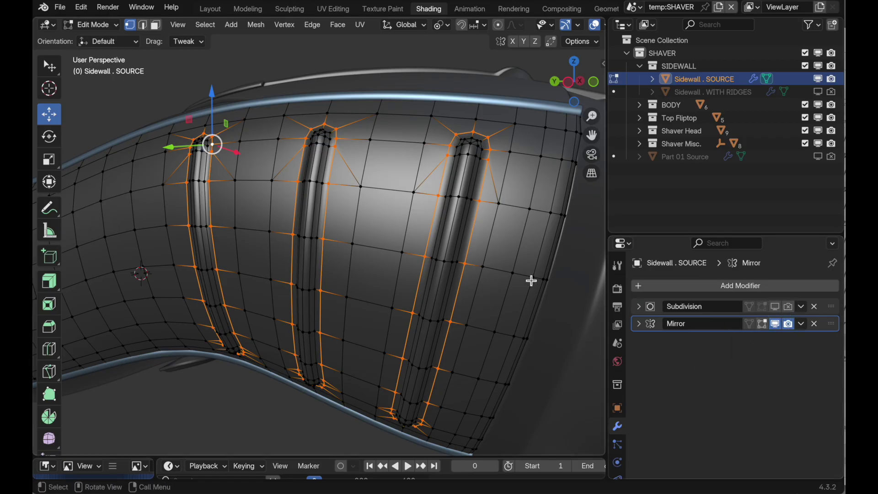
- Clear the mesh selection, switch to face selection and activate the Circle Select tool
middle_click_drag(490, 256, 402, 155)
left_click(308, 59)
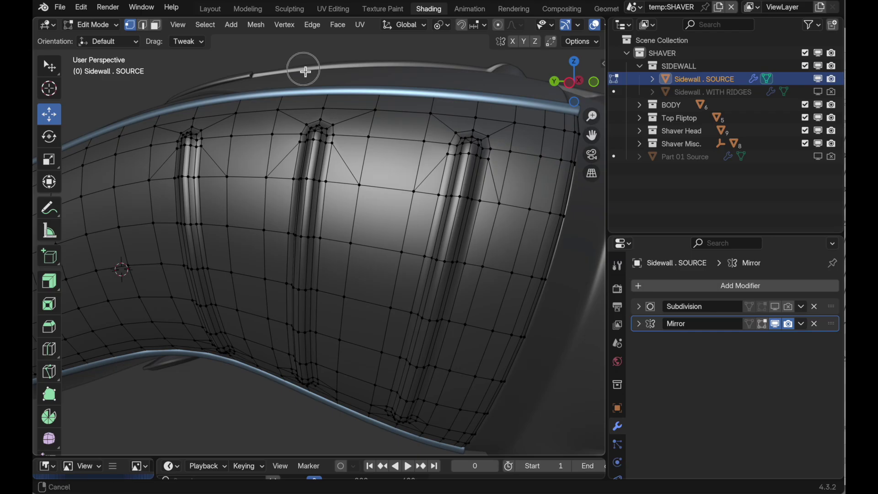
middle_click_drag(304, 69, 169, 27)
left_click(155, 25)
middle_click_drag(330, 170, 388, 205)
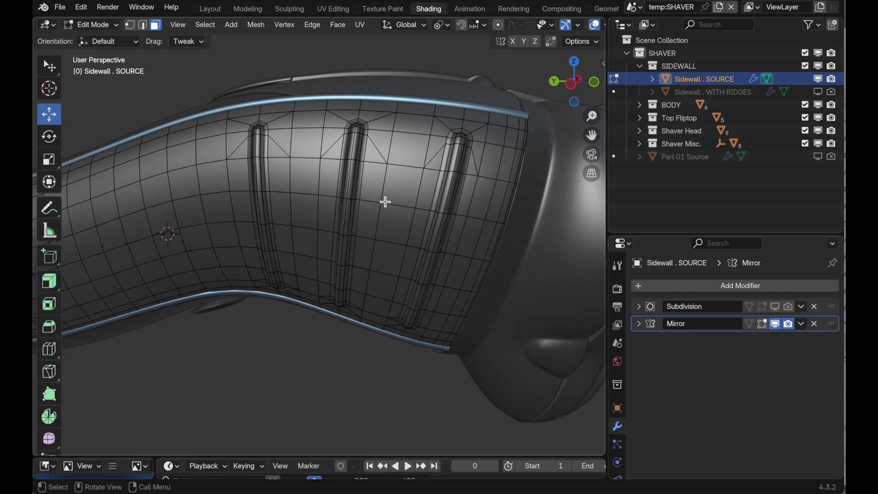
middle_click_drag(386, 202, 375, 184)
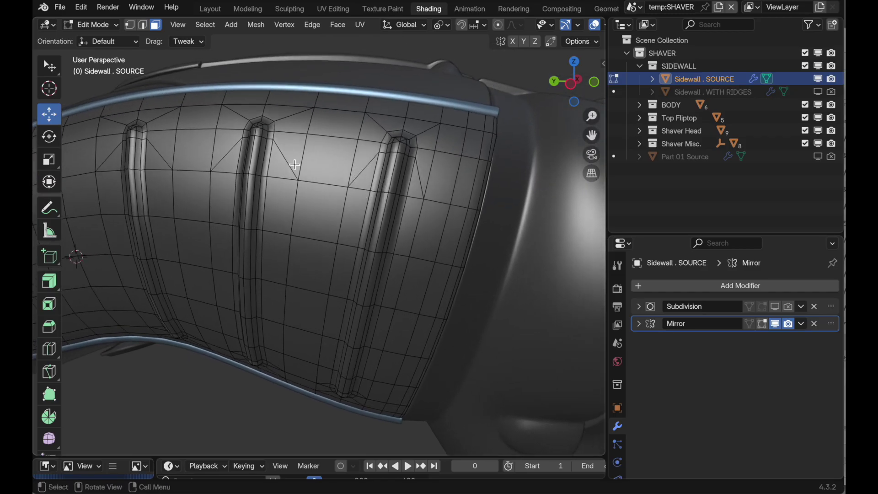
key("w")
key("w")
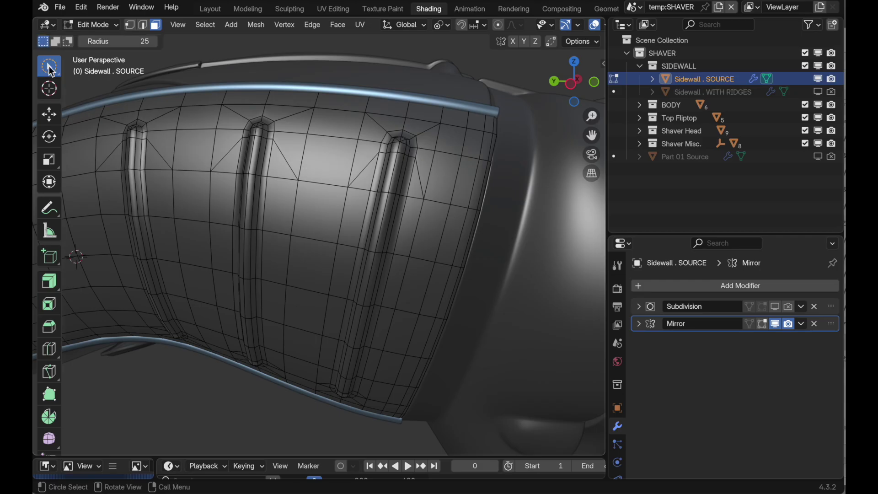
- Paint-select the sidewall faces between the middle ridge and the ridge nearest the shaver head, continuing around that ridge
mouse_move(285, 145)
left_mouse_down()
mouse_move(303, 227)
mouse_move(333, 139)
mouse_move(370, 135)
mouse_move(341, 295)
mouse_move(306, 296)
mouse_move(290, 248)
mouse_move(283, 294)
left_mouse_up()
mouse_move(283, 294)
middle_mouse_down("shift")
mouse_move(306, 171)
mouse_move(302, 143)
mouse_move(308, 215)
middle_mouse_up("shift")
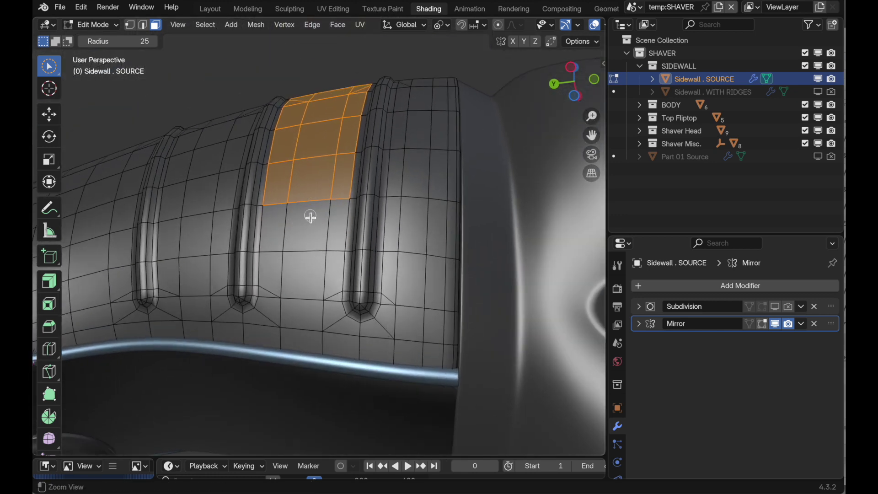
mouse_move(308, 216)
left_mouse_down()
mouse_move(302, 256)
mouse_move(315, 299)
mouse_move(349, 331)
mouse_move(386, 314)
mouse_move(386, 275)
left_mouse_up()
left_click_drag(367, 353, 363, 353, "ctrl")
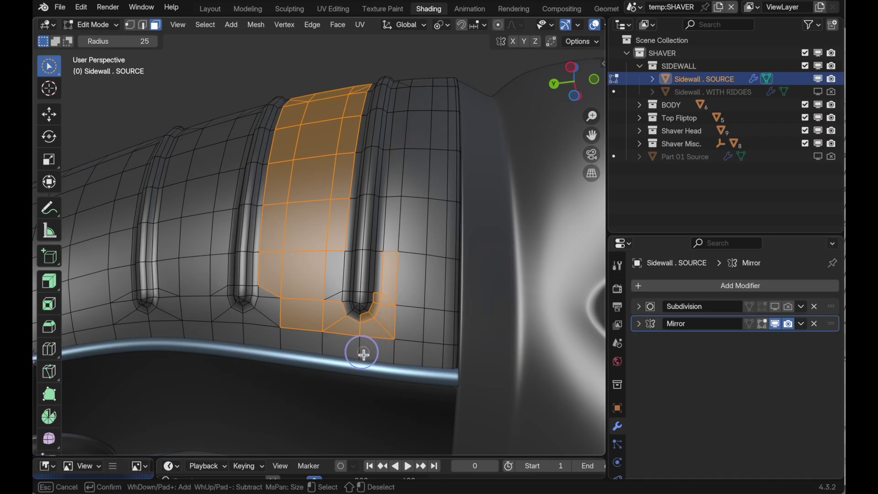
mouse_move(389, 254)
left_mouse_down()
mouse_move(402, 249)
mouse_move(410, 103)
mouse_move(418, 116)
mouse_move(405, 228)
mouse_move(384, 173)
mouse_move(406, 152)
left_mouse_up()
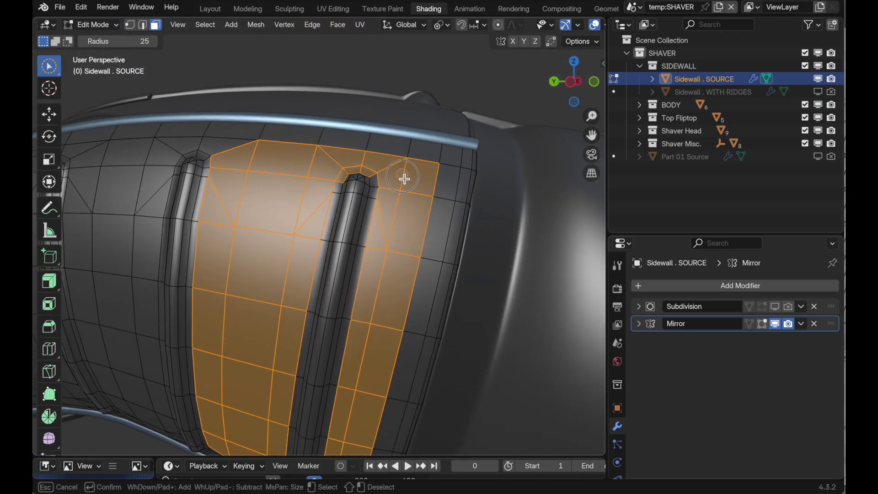
- Extend the face selection around the ends of the other two ridges and down the outer side, and delete the selected faces
middle_click_drag(410, 186, 365, 213, "shift")
mouse_move(365, 214)
left_mouse_down()
mouse_move(342, 197)
mouse_move(210, 198)
mouse_move(388, 241)
left_mouse_up()
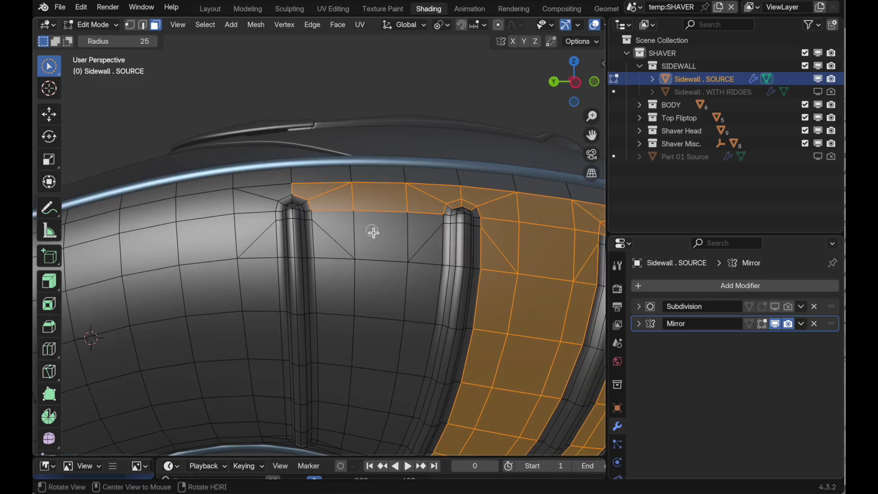
left_click_drag(306, 200, 265, 202, "shift")
scroll(287, 177, "down", 10)
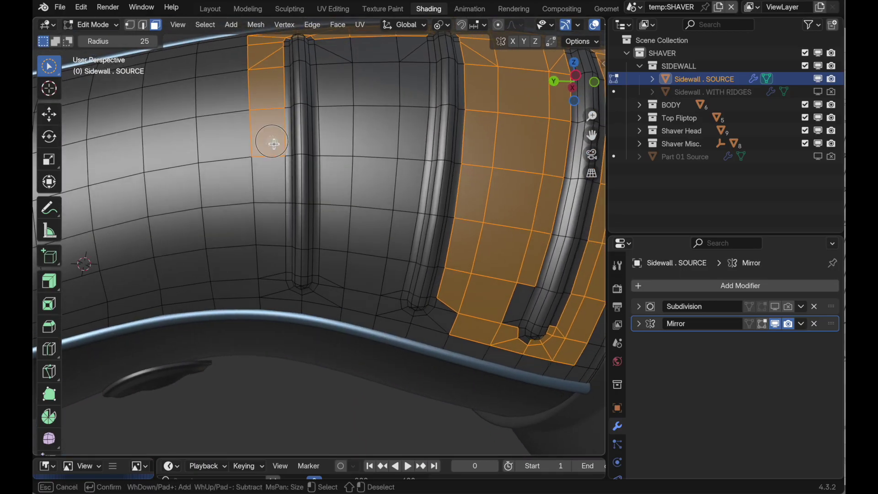
mouse_move(269, 139)
left_mouse_down()
mouse_move(278, 284)
mouse_move(357, 298)
left_mouse_up()
scroll(347, 279, "down", 5)
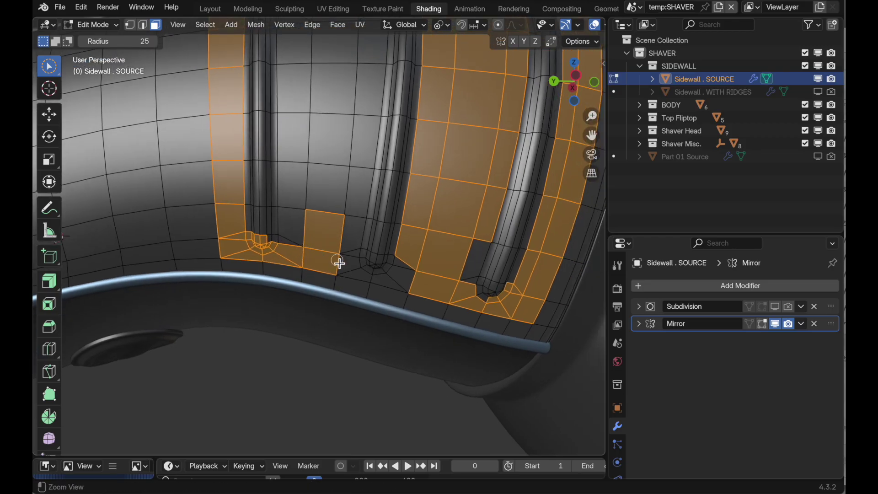
scroll(338, 261, "down", 8)
mouse_move(300, 225)
left_mouse_down()
mouse_move(363, 241)
mouse_move(371, 233)
left_mouse_up()
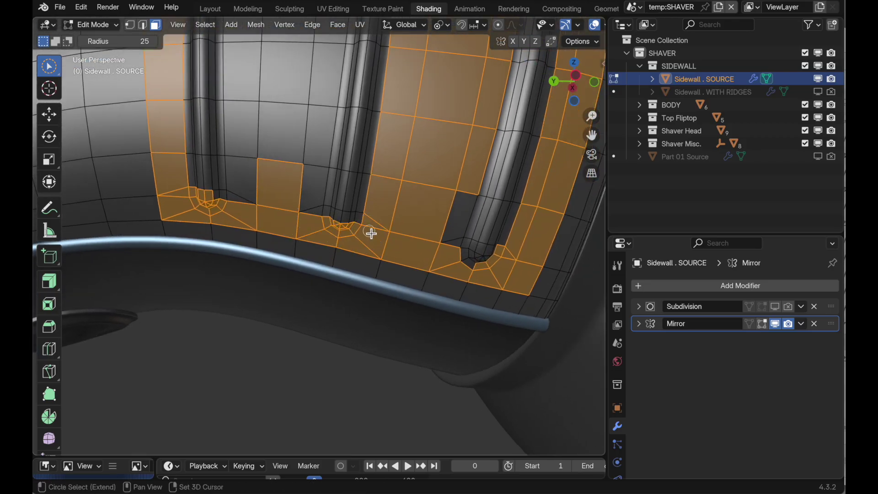
key("x")
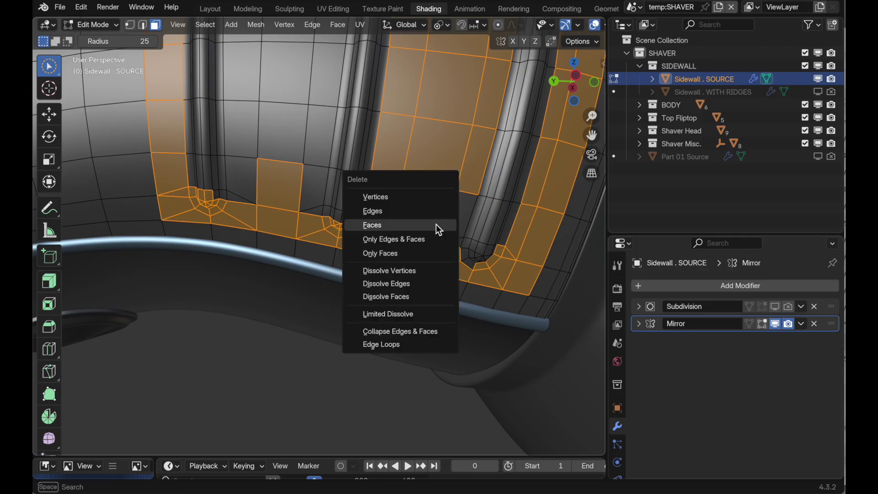
left_click(436, 225)
middle_click_drag(316, 144, 384, 187, "shift")
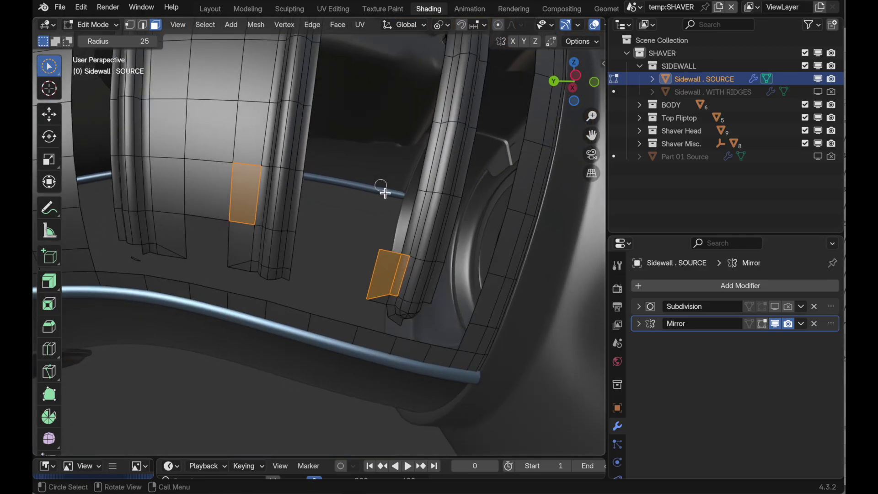
- Expand the selection to all linked geometry of the isolated ridge section and delete its faces
left_click(205, 25)
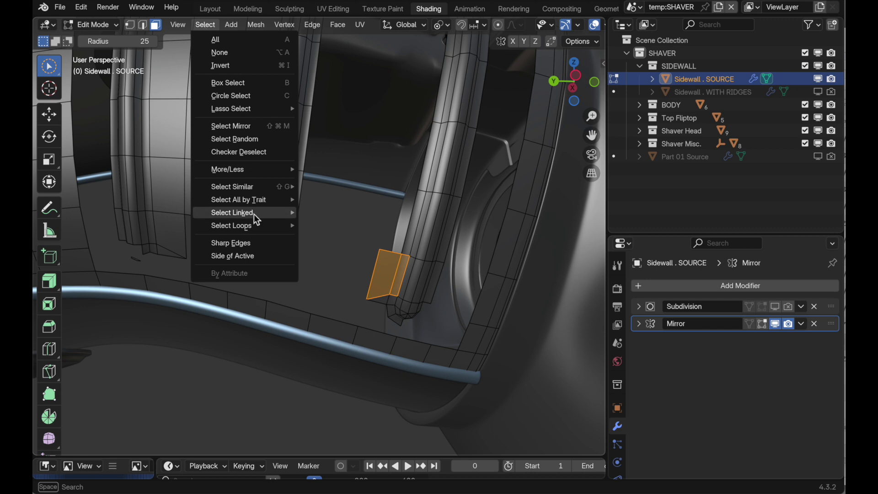
mouse_move(270, 212)
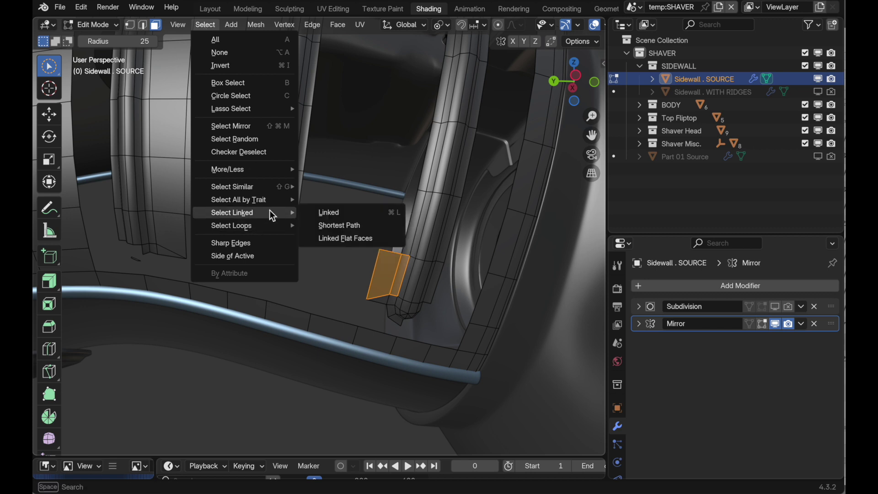
left_click(343, 214)
key("x")
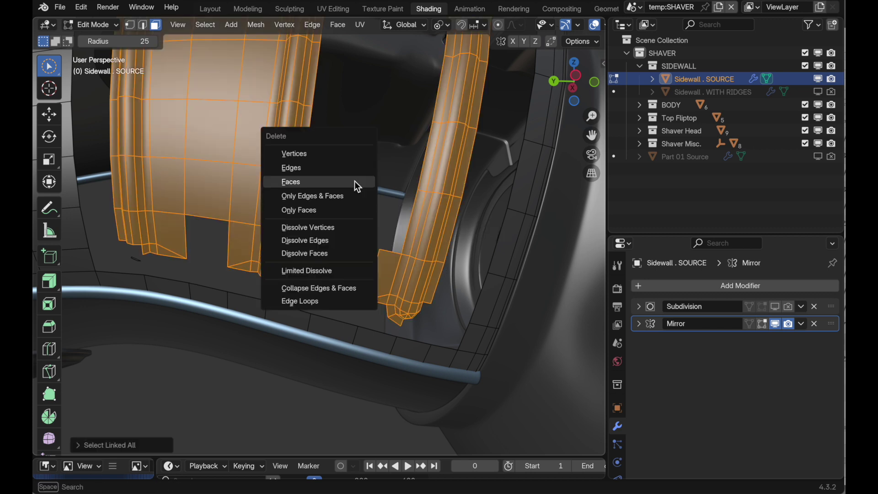
left_click(358, 187)
key("c")
- Select the boundary edge loop of the sidewall opening and close it with Grid Fill
middle_click_drag(372, 176, 388, 154)
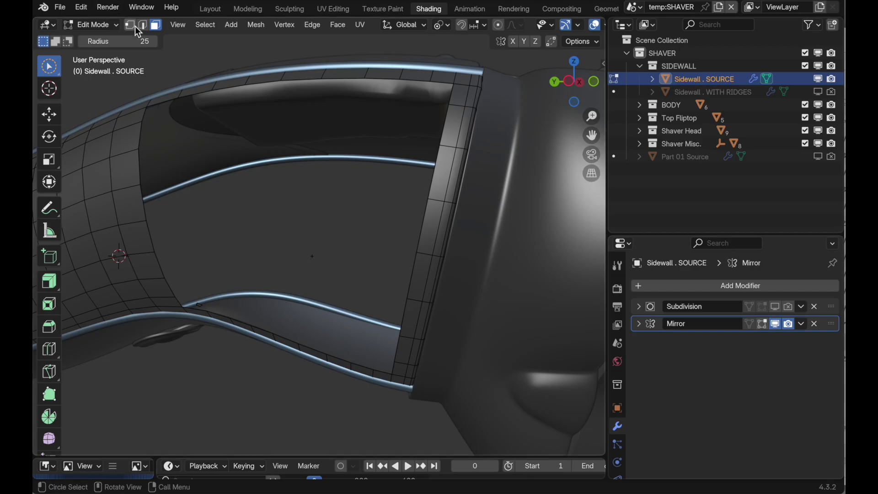
left_click(140, 169, "alt")
mouse_move(292, 172)
middle_mouse_down("shift")
mouse_move(300, 190)
mouse_move(287, 180)
mouse_move(290, 172)
middle_mouse_up("shift")
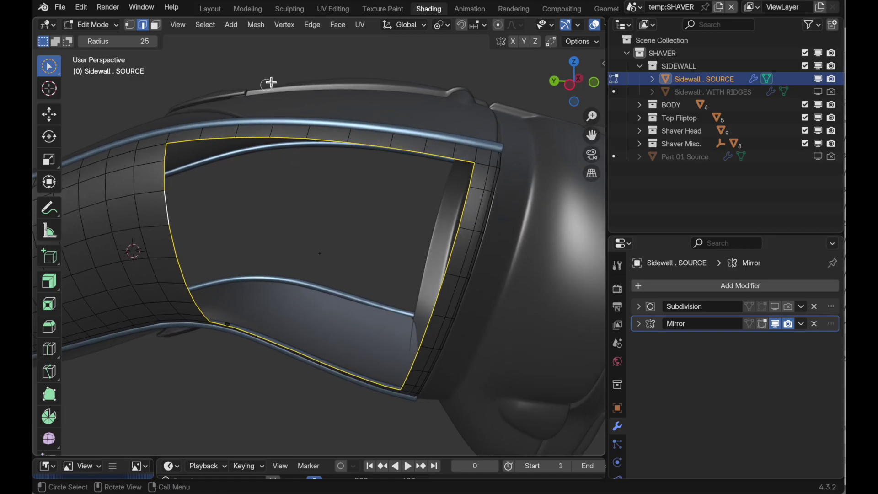
left_click(331, 27)
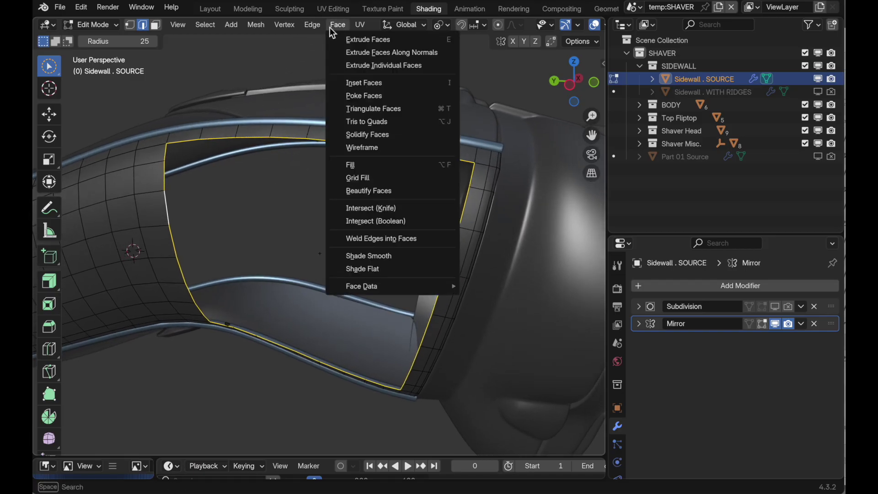
left_click(372, 182)
middle_click_drag(366, 232, 323, 225)
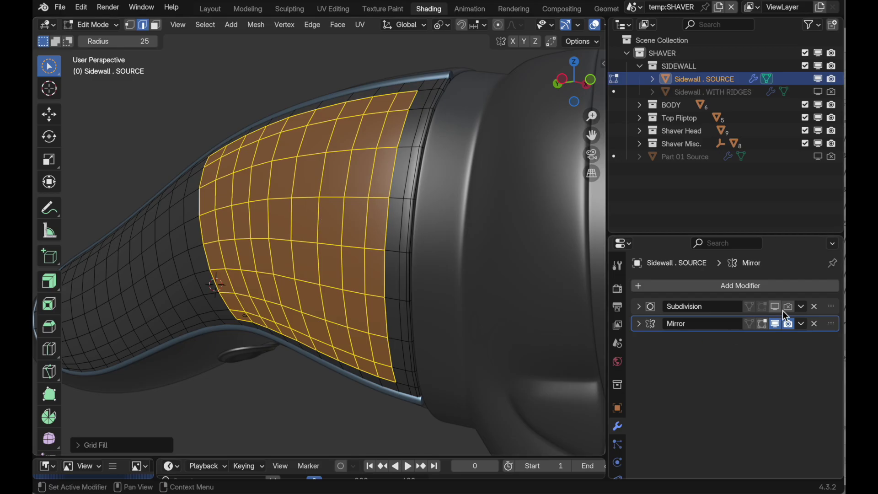
- Re-enable the Subdivision modifier in the viewport and renders, and return to Object Mode
left_click_drag(788, 307, 777, 307)
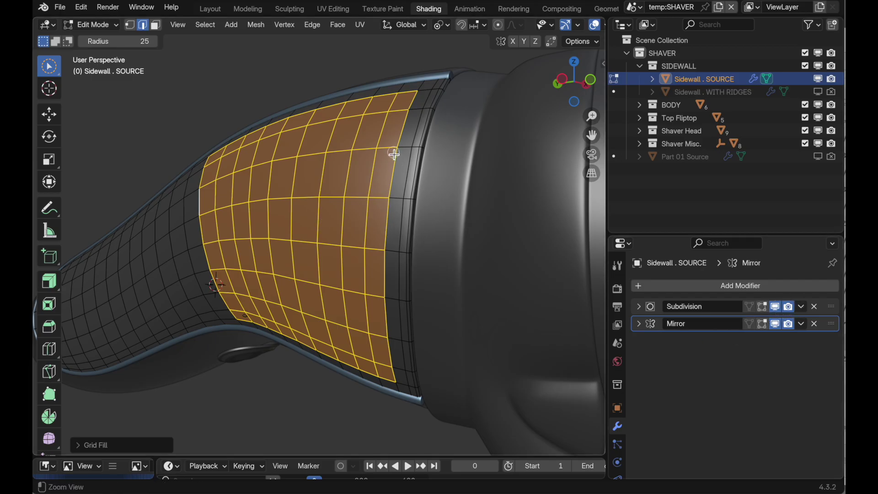
scroll(411, 126, "up", 5)
key("Tab")
middle_click_drag(407, 167, 408, 188)
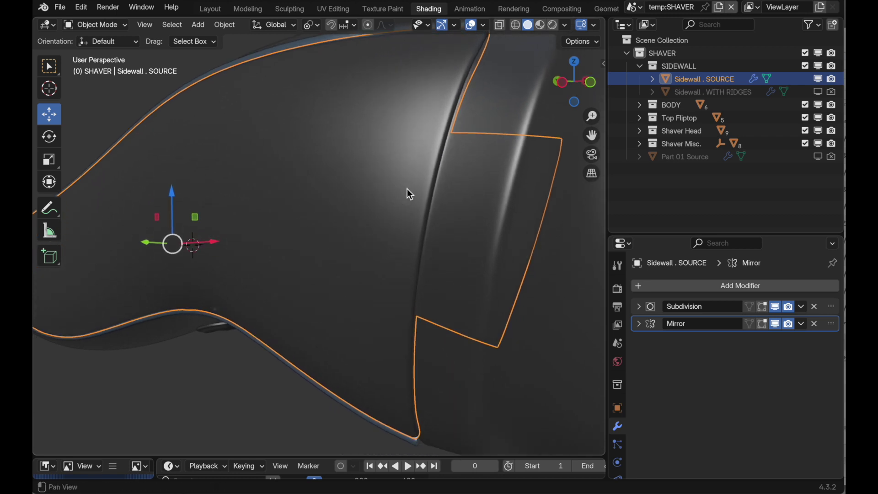
- Display the model in wireframe and compare the sidewall mesh with the Subdivision modifier's Optimal Display off and on
left_click(643, 309)
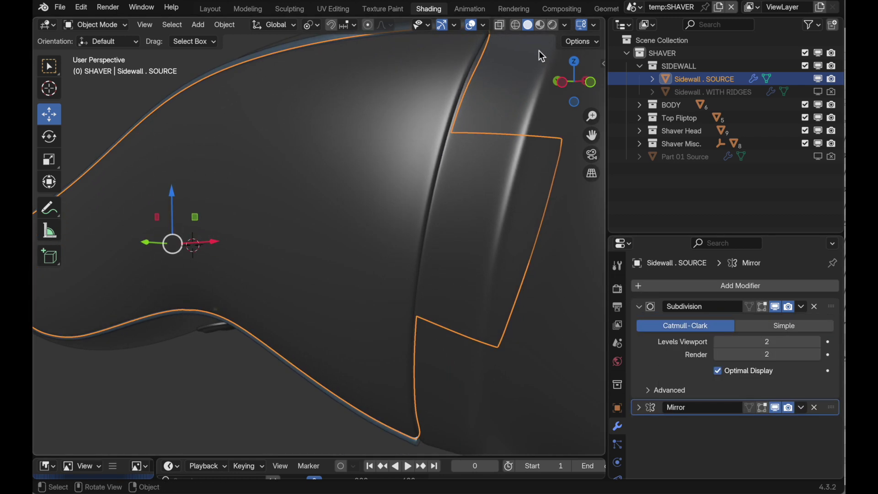
left_click(518, 24)
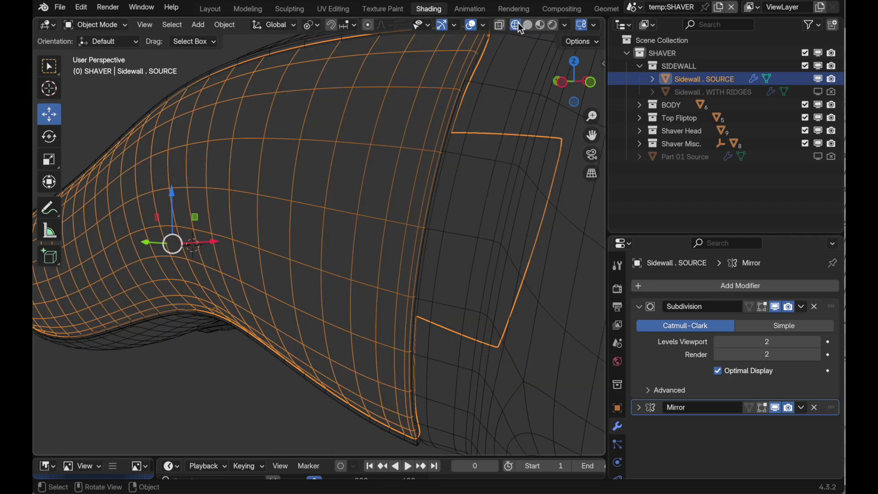
left_click(743, 372)
middle_click_drag(418, 248, 418, 281)
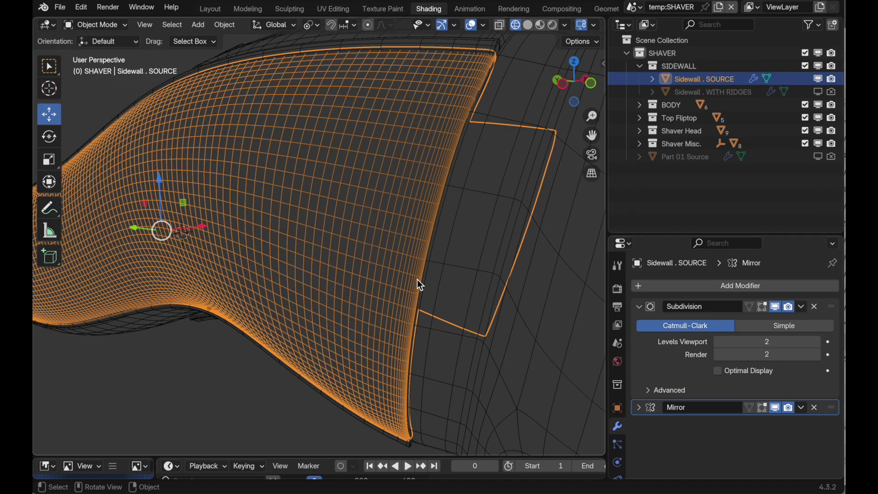
left_click(718, 372)
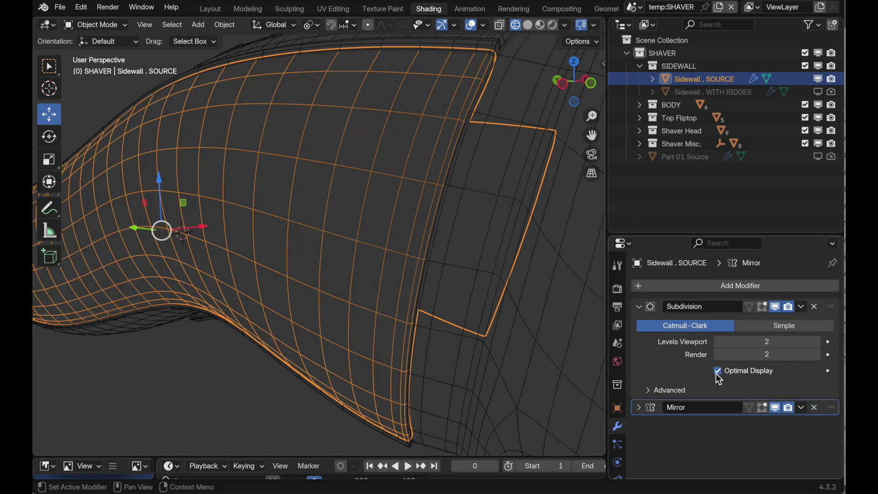
- Hide Sidewall . SOURCE in the viewport and renders, unhide Sidewall . WITH RIDGES in both, and select it
left_click(820, 79)
left_click(832, 79)
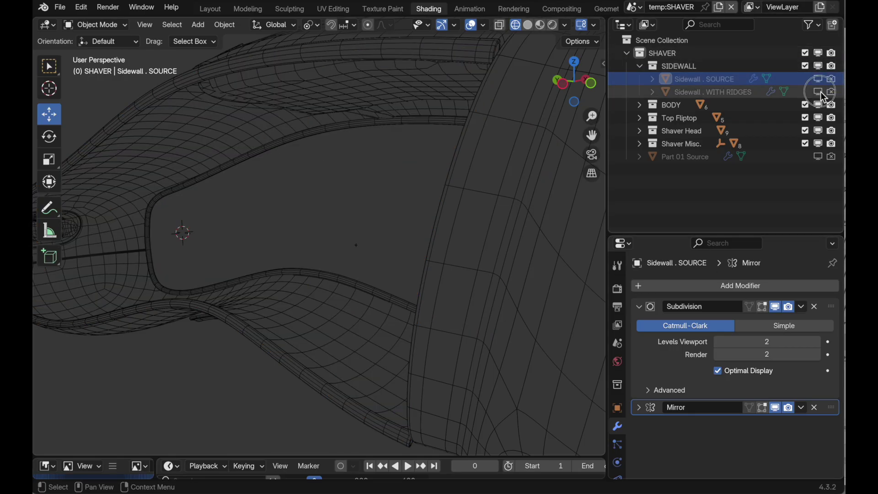
left_click(820, 91)
left_click(831, 92)
left_click(348, 105)
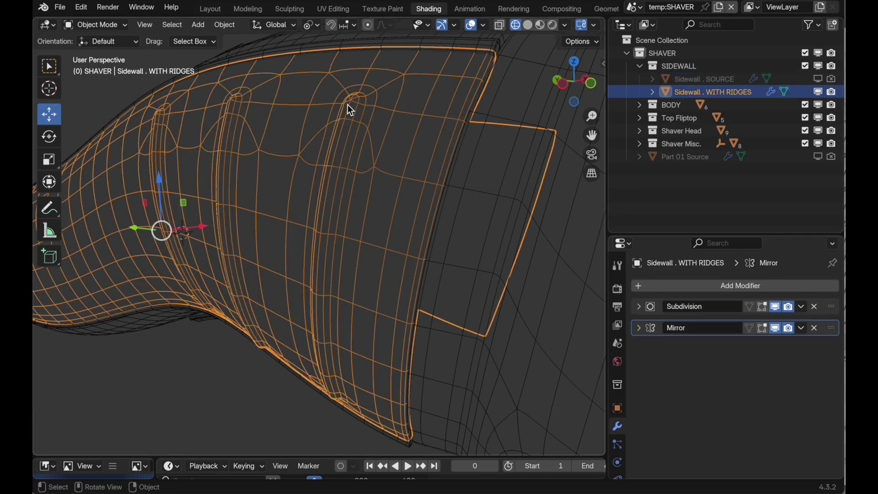
- Enter Edit Mode on the ridged sidewall, clear the mesh selection and switch to face selection
middle_click_drag(348, 105, 429, 174)
key("Tab")
key("alt+a")
left_click(156, 24)
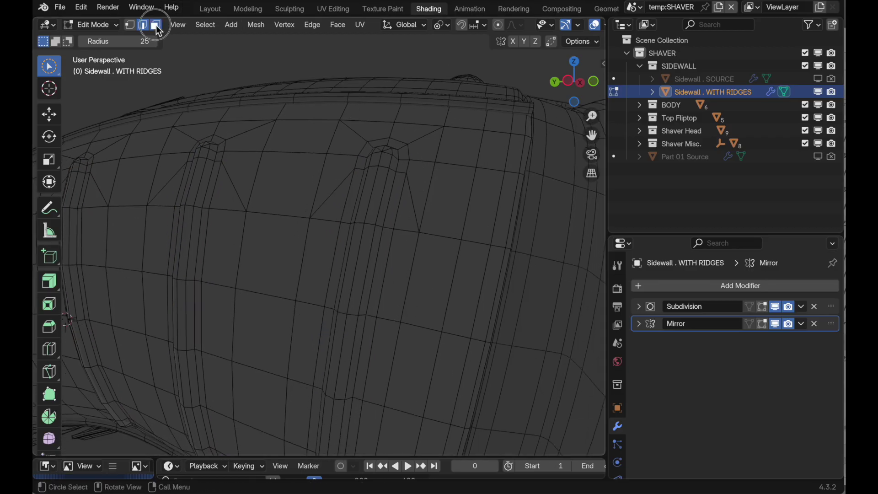
middle_click_drag(346, 167, 337, 124)
- Paint-select the faces around the upper end of the ridge nearest the shaver head, including the adjoining faces on both sides
left_click(359, 122)
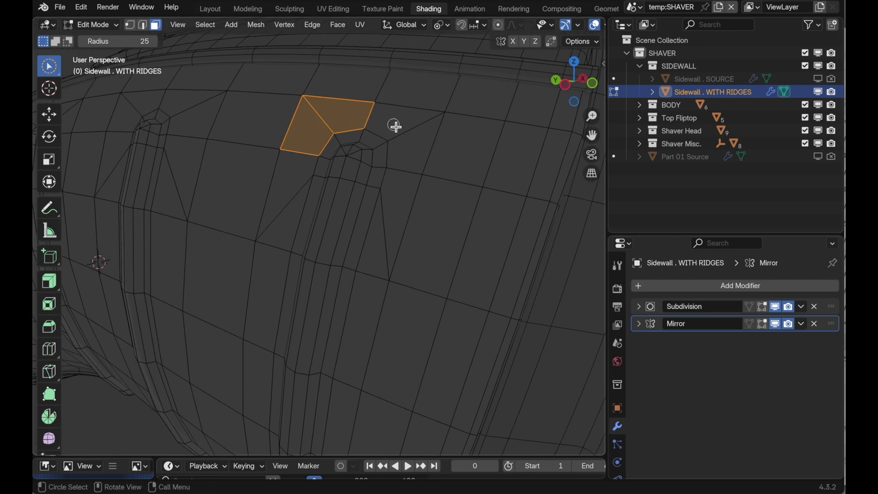
mouse_move(396, 126)
left_mouse_down()
mouse_move(398, 198)
mouse_move(380, 225)
mouse_move(309, 212)
mouse_move(288, 195)
left_mouse_up()
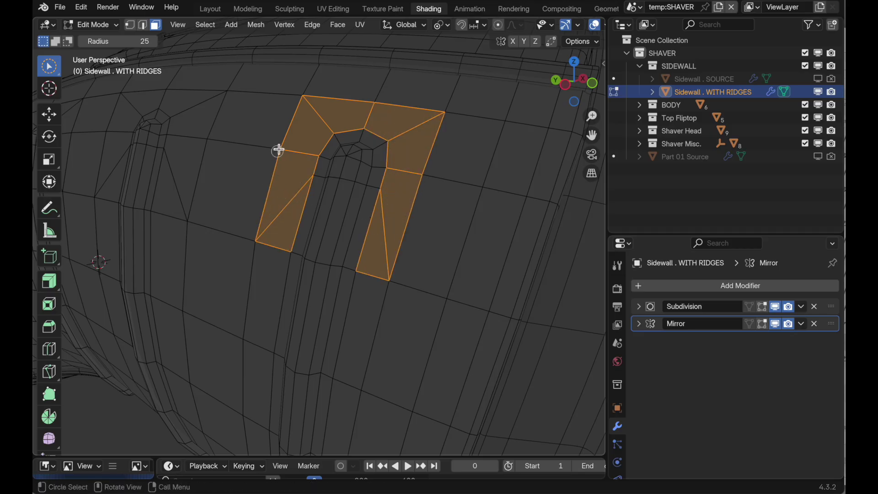
left_click_drag(273, 135, 259, 186)
mouse_move(475, 188)
left_mouse_down()
mouse_move(428, 249)
mouse_move(433, 326)
mouse_move(448, 266)
left_mouse_up()
scroll(444, 308, "down", 3)
scroll(458, 242, "down", 5)
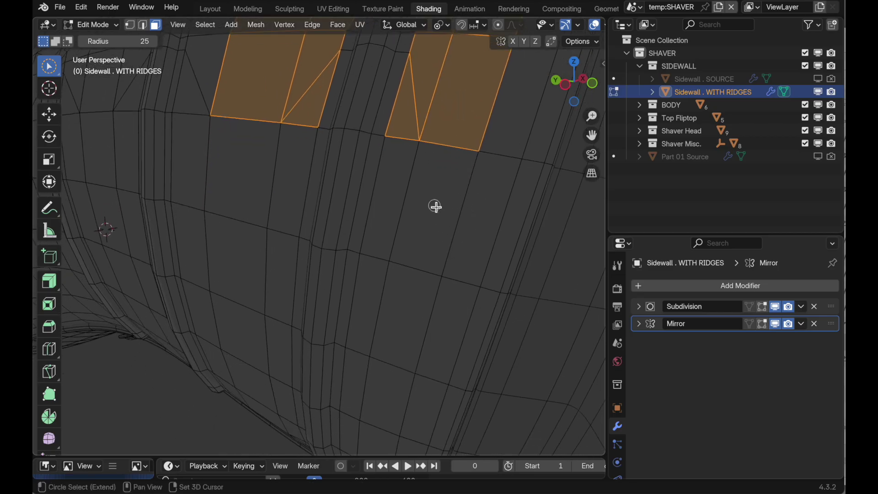
- Extend the face selection down beside the ridge nearest the head and around the lower ends of that ridge and the middle one
mouse_move(435, 206)
left_mouse_down()
mouse_move(404, 312)
mouse_move(369, 334)
mouse_move(422, 386)
left_mouse_up()
mouse_move(422, 387)
middle_mouse_down()
mouse_move(445, 260)
mouse_move(394, 314)
middle_mouse_up()
left_click_drag(393, 315, 363, 341)
scroll(435, 169, "down", 5)
mouse_move(435, 169)
left_mouse_down()
mouse_move(414, 294)
mouse_move(381, 303)
mouse_move(368, 366)
mouse_move(408, 366)
left_mouse_up()
mouse_move(408, 366)
middle_mouse_down()
mouse_move(449, 334)
mouse_move(408, 325)
middle_mouse_up()
mouse_move(408, 324)
left_mouse_down()
mouse_move(335, 317)
mouse_move(306, 287)
mouse_move(319, 259)
mouse_move(326, 269)
mouse_move(237, 238)
mouse_move(199, 284)
left_mouse_up()
mouse_move(145, 282)
left_mouse_down()
mouse_move(129, 233)
mouse_move(147, 210)
left_mouse_up()
mouse_move(211, 192)
left_mouse_down()
mouse_move(338, 165)
mouse_move(342, 98)
mouse_move(298, 80)
mouse_move(257, 147)
left_mouse_up()
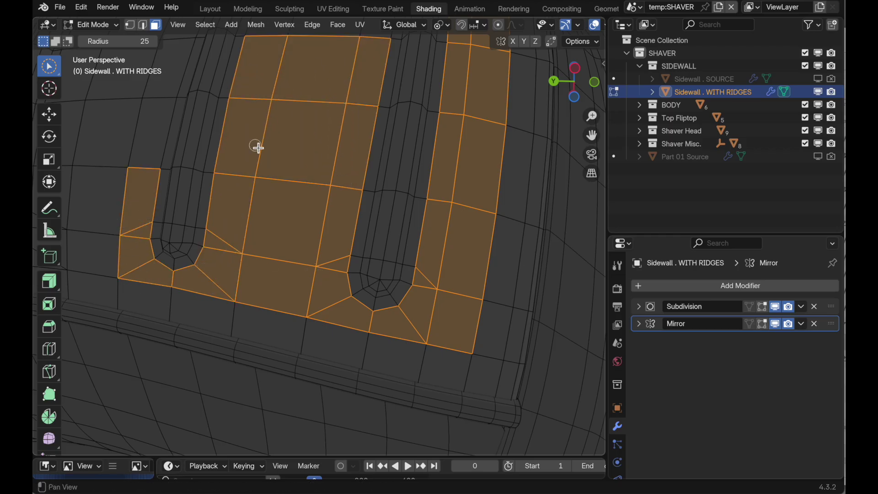
- Add the remaining faces between these two ridges and those around the middle ridge's upper end to the selection
mouse_move(257, 147)
middle_mouse_down()
mouse_move(380, 198)
mouse_move(386, 275)
mouse_move(379, 196)
middle_mouse_up()
mouse_move(378, 197)
left_mouse_down()
mouse_move(324, 91)
mouse_move(288, 111)
mouse_move(280, 202)
left_mouse_up()
mouse_move(280, 203)
middle_mouse_down()
mouse_move(341, 368)
mouse_move(290, 239)
middle_mouse_up()
left_click_drag(290, 239, 285, 155)
mouse_move(233, 149)
left_mouse_down()
mouse_move(196, 226)
mouse_move(418, 210)
left_mouse_up()
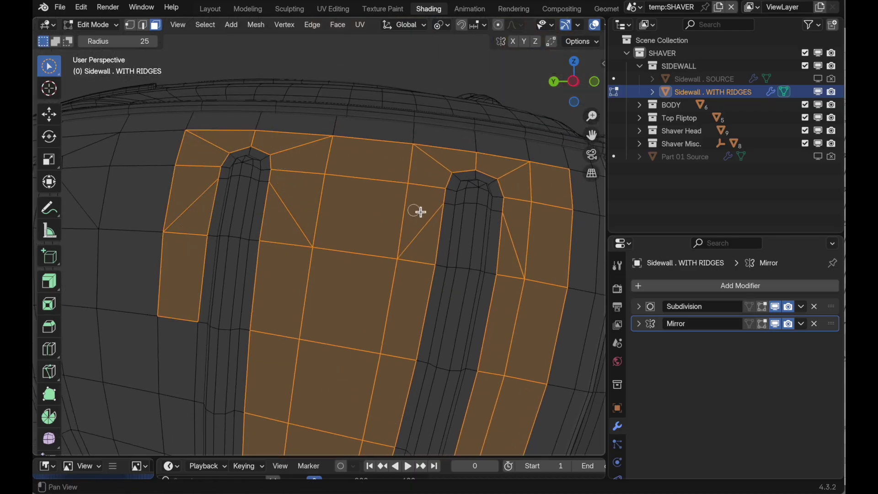
- Add the bordering face rows above and below the middle ridge and the ridge nearest the head to the selection
mouse_move(417, 210)
middle_mouse_down()
mouse_move(402, 308)
mouse_move(212, 176)
middle_mouse_up()
left_click_drag(212, 175, 529, 215)
mouse_move(530, 215)
middle_mouse_down()
mouse_move(362, 195)
mouse_move(382, 232)
mouse_move(392, 221)
mouse_move(392, 231)
mouse_move(398, 173)
middle_mouse_up()
mouse_move(399, 173)
left_mouse_down()
mouse_move(497, 292)
mouse_move(497, 318)
mouse_move(192, 276)
left_mouse_up()
mouse_move(192, 276)
middle_mouse_down()
mouse_move(293, 214)
mouse_move(343, 229)
mouse_move(309, 267)
middle_mouse_up()
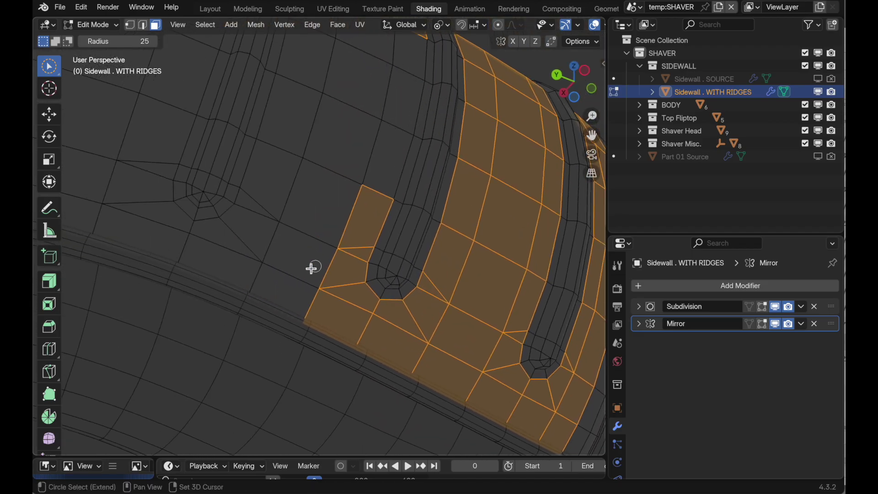
- Extend the face selection between the middle and farthest ridges, around the farthest ridge's lower end and up its outer side
mouse_move(310, 267)
left_mouse_down()
mouse_move(228, 265)
mouse_move(137, 208)
mouse_move(251, 247)
mouse_move(334, 95)
mouse_move(265, 198)
mouse_move(313, 175)
left_mouse_up()
mouse_move(313, 175)
middle_mouse_down("shift")
mouse_move(331, 160)
mouse_move(351, 243)
middle_mouse_up("shift")
mouse_move(351, 243)
left_mouse_down()
mouse_move(352, 113)
mouse_move(335, 84)
mouse_move(302, 84)
left_mouse_up()
mouse_move(241, 247)
left_mouse_down()
mouse_move(113, 280)
mouse_move(166, 108)
left_mouse_up()
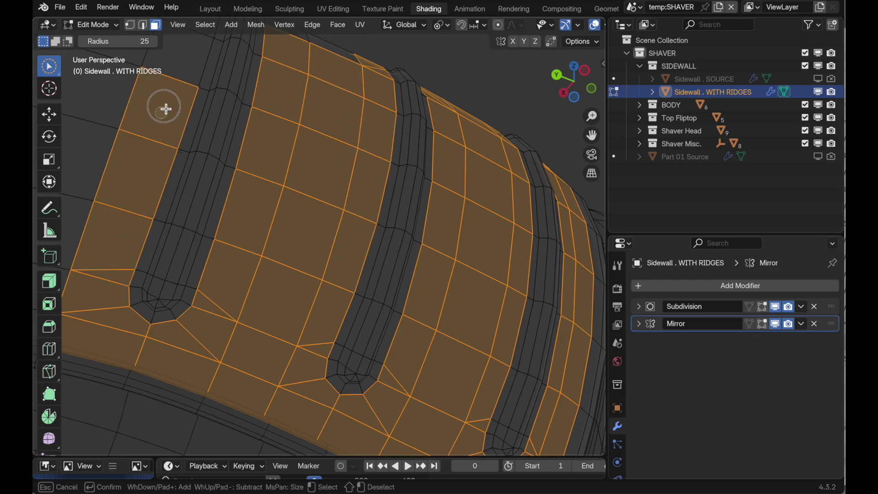
- Complete the face selection up the farthest ridge's outer side, around its upper end and along the row above it
mouse_move(284, 92)
middle_mouse_down()
mouse_move(300, 253)
mouse_move(200, 290)
middle_mouse_up()
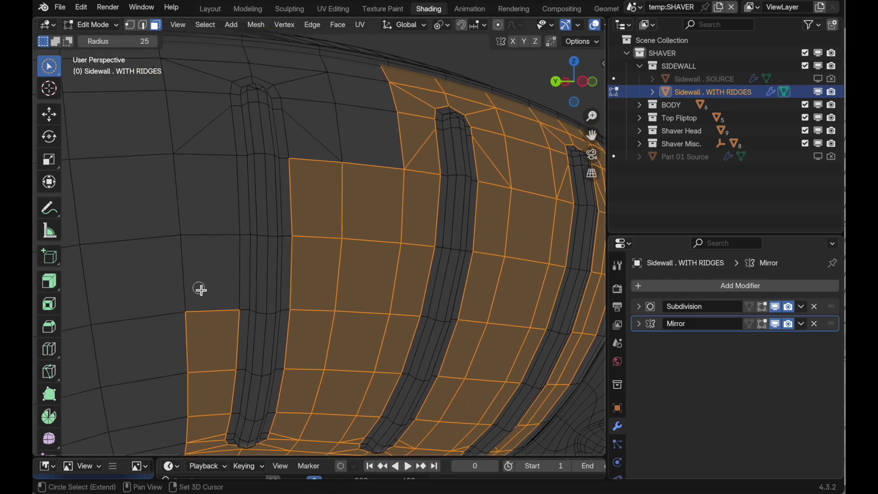
mouse_move(200, 290)
left_mouse_down()
mouse_move(203, 140)
mouse_move(226, 152)
left_mouse_up()
mouse_move(225, 152)
middle_mouse_down("shift")
mouse_move(234, 163)
mouse_move(215, 207)
middle_mouse_up("shift")
mouse_move(215, 207)
left_mouse_down()
mouse_move(231, 171)
mouse_move(263, 164)
mouse_move(345, 178)
mouse_move(350, 186)
mouse_move(319, 259)
left_mouse_up()
mouse_move(355, 253)
middle_mouse_down("shift")
mouse_move(312, 243)
mouse_move(372, 253)
mouse_move(361, 269)
mouse_move(315, 247)
middle_mouse_up("shift")
scroll(361, 269, "down", 3)
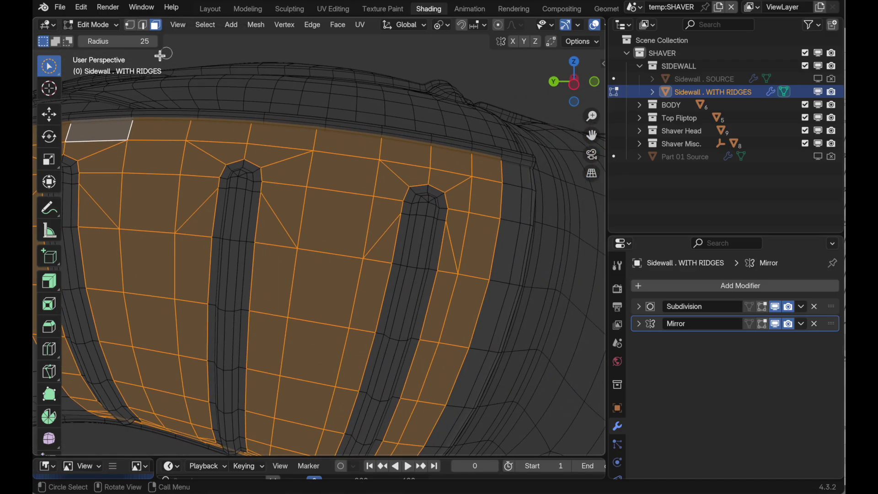
- Switch to vertex selection, create a vertex group named Verts 1 and assign the selected vertices to it
left_click(131, 25)
middle_click_drag(351, 270, 388, 229)
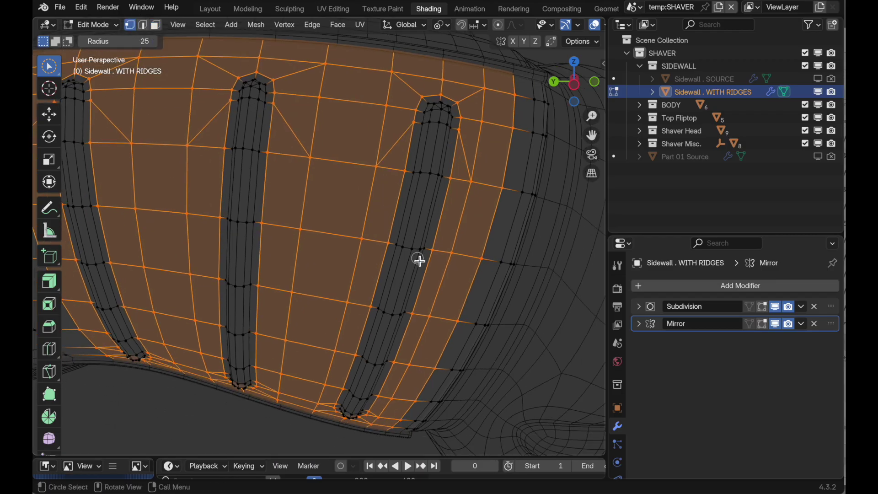
scroll(620, 460, "down", 3)
left_click(619, 449)
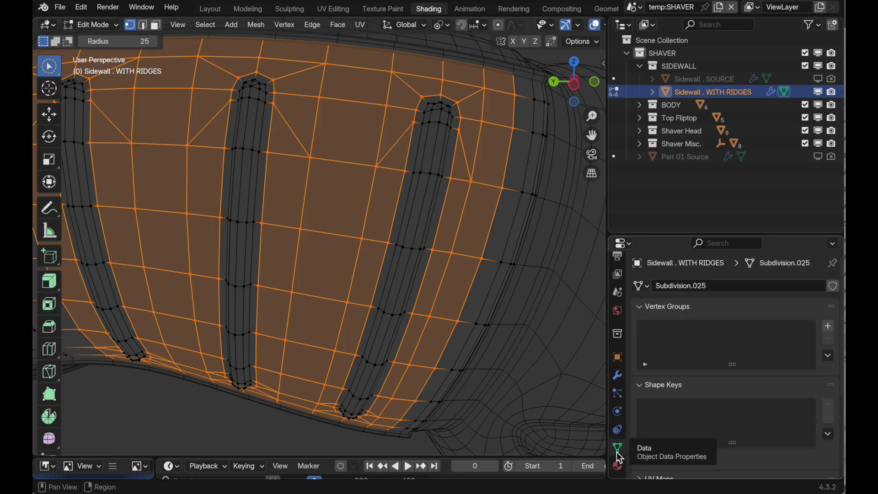
left_click(640, 386)
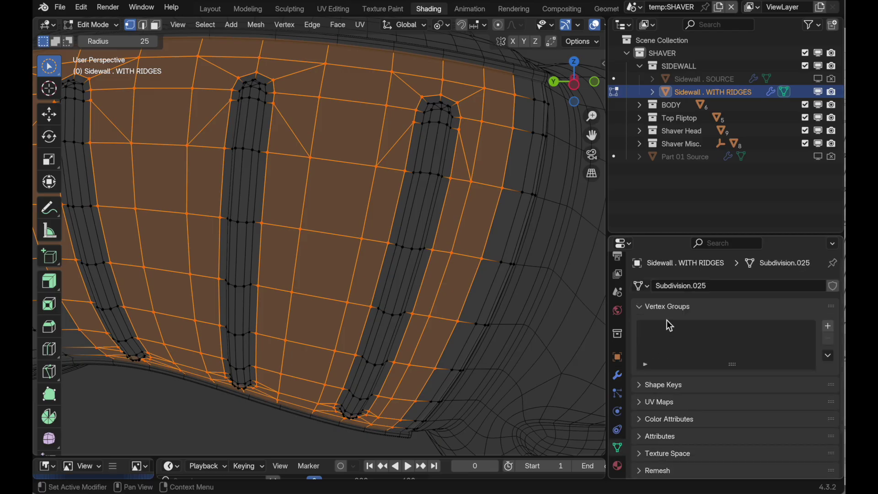
left_click(830, 326)
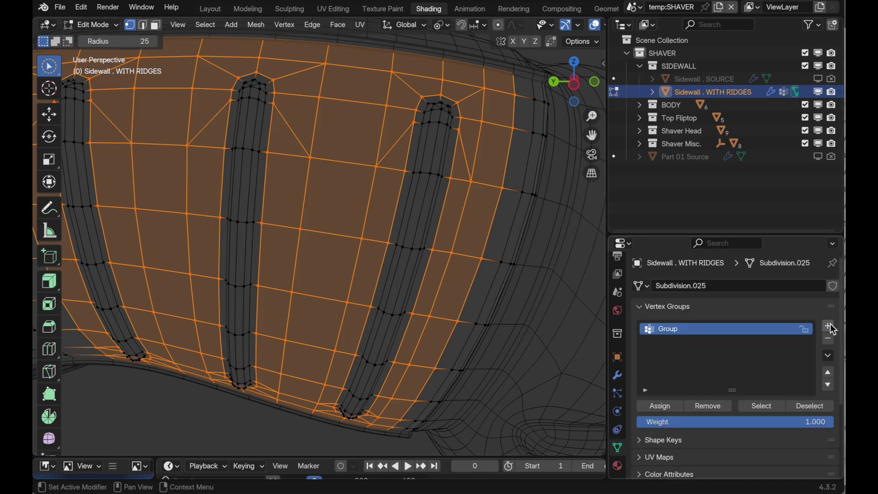
double_click(675, 336)
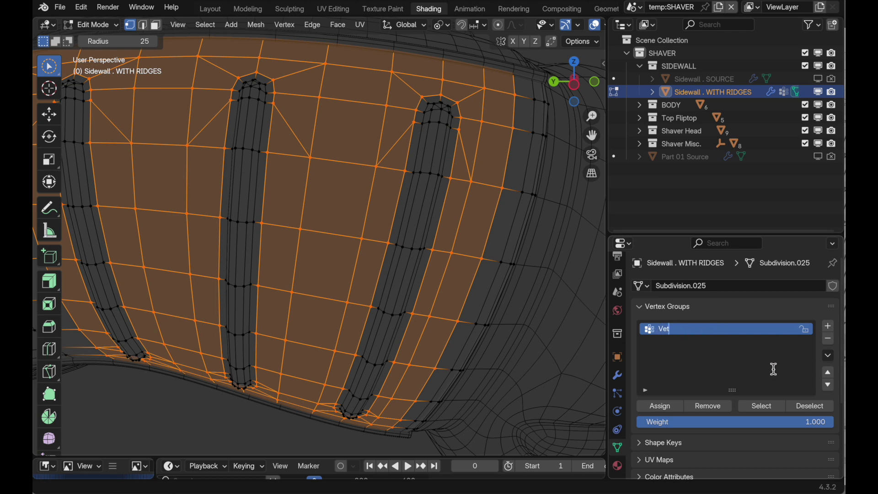
key("Return")
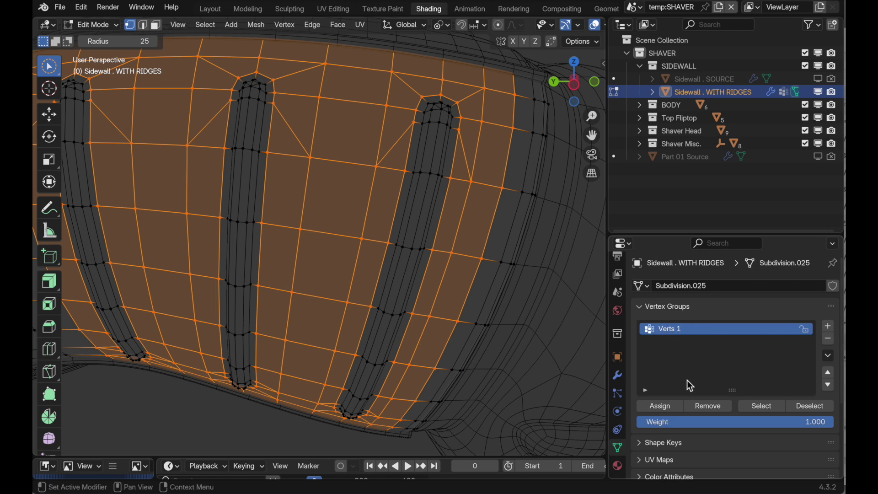
left_click(666, 407)
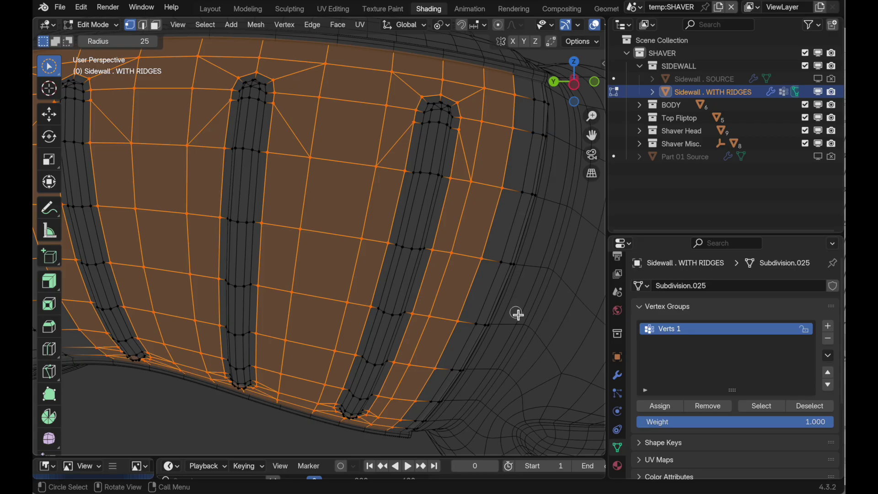
- Bring up the ridged sidewall's modifiers, return to Object Mode and display the model in solid shading
left_click(617, 378)
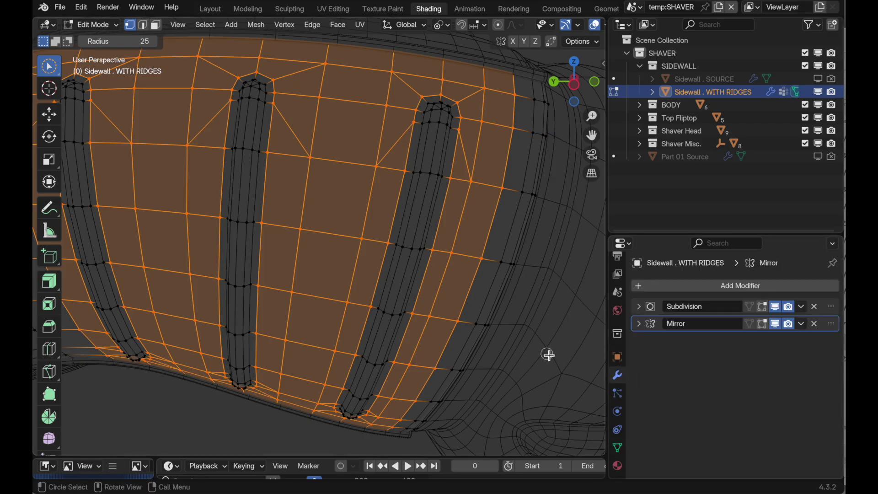
key("Tab")
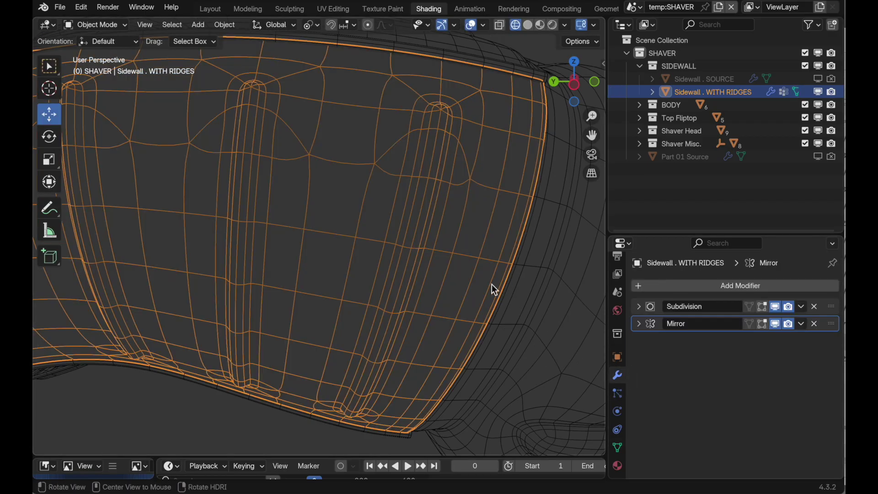
left_click(528, 24)
middle_click_drag(468, 215, 438, 244)
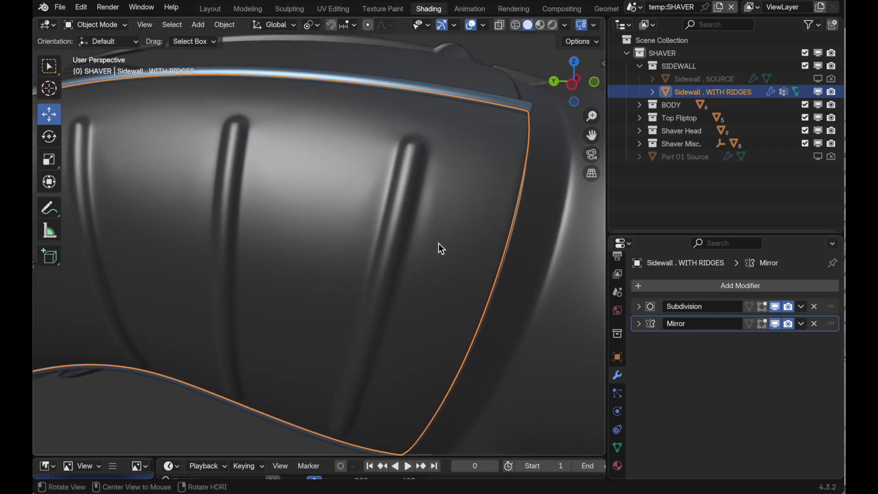
- Add a Data Transfer modifier to the ridged sidewall
left_click(729, 286)
mouse_move(728, 281)
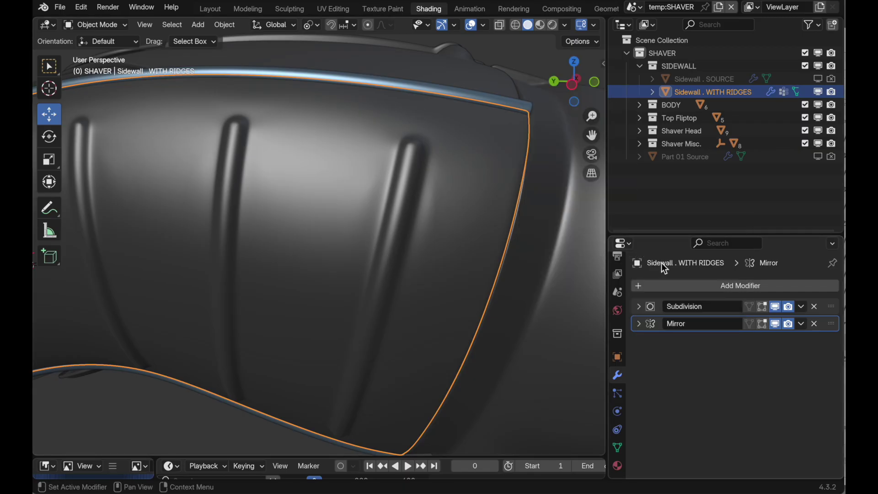
left_click(666, 285)
mouse_move(668, 290)
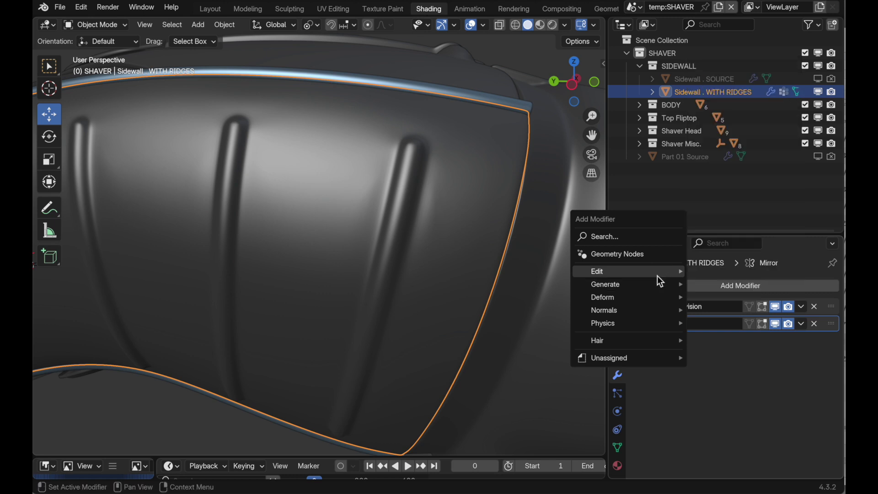
mouse_move(657, 276)
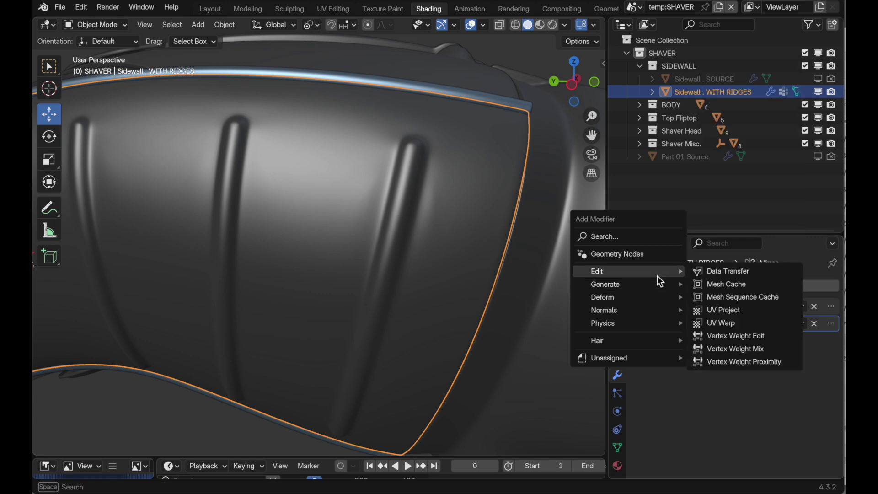
left_click(711, 271)
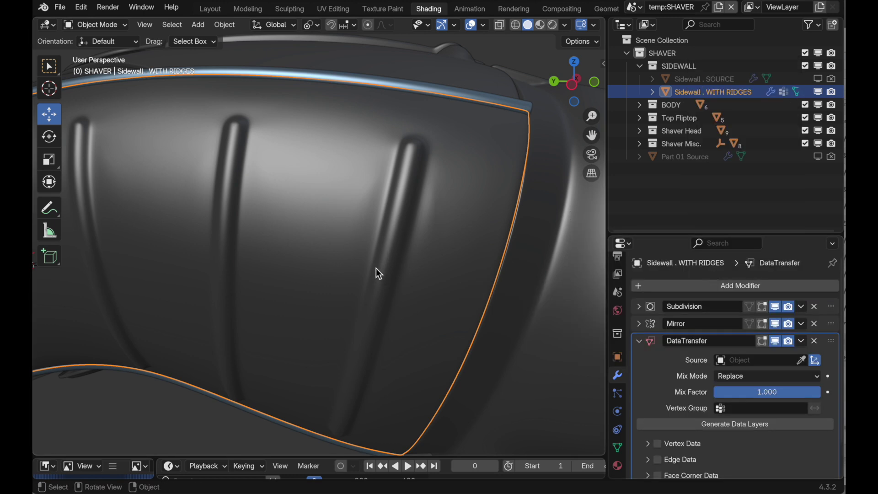
middle_click_drag(376, 268, 443, 298)
middle_click_drag(287, 185, 317, 224)
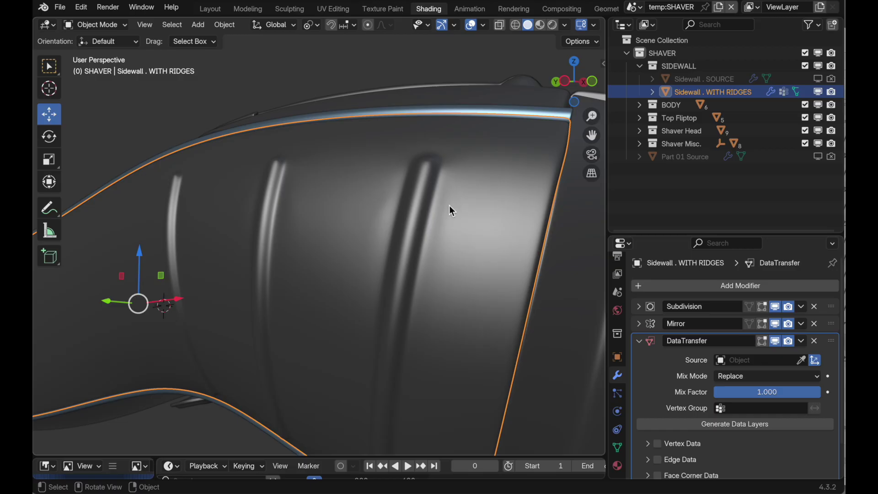
middle_click_drag(449, 206, 439, 249)
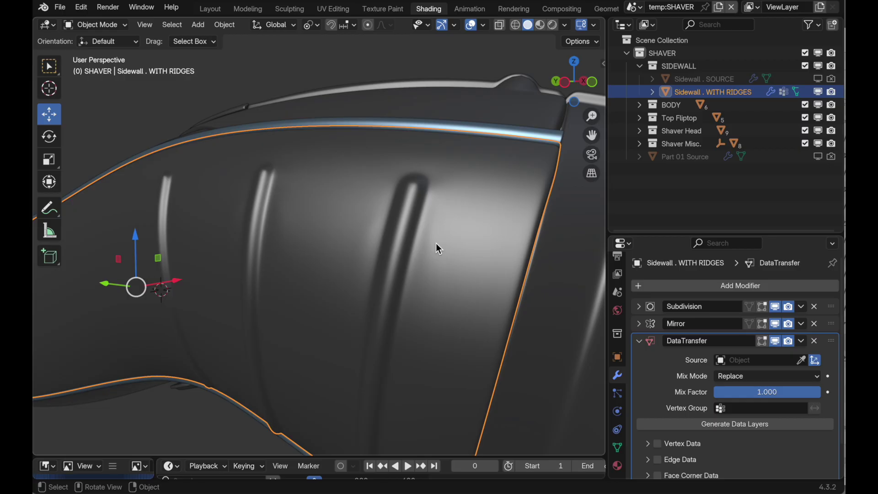
- Turn off the Data Transfer modifier's viewport display and set its source to Sidewall . SOURCE and its vertex group to Verts 1
left_click(802, 361)
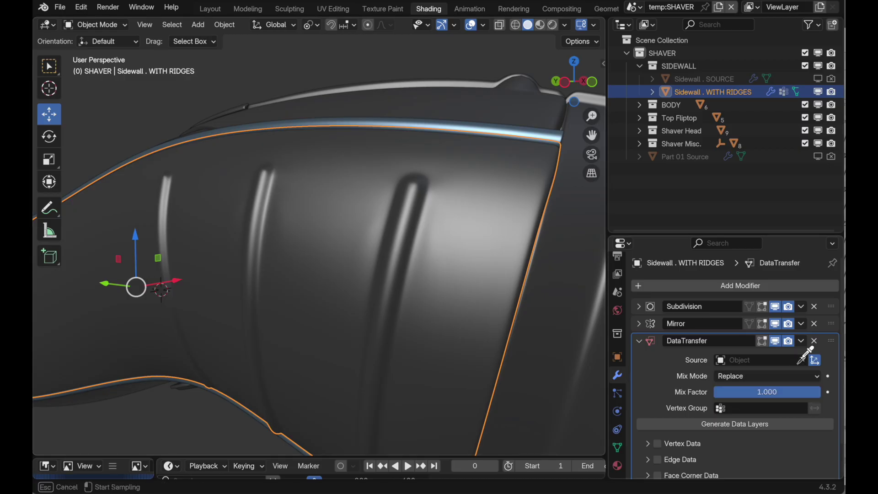
key("Escape")
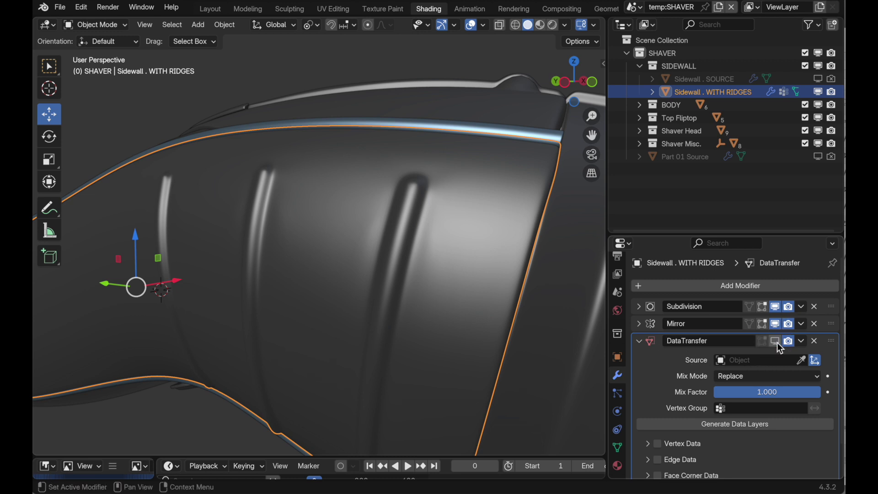
left_click(802, 361)
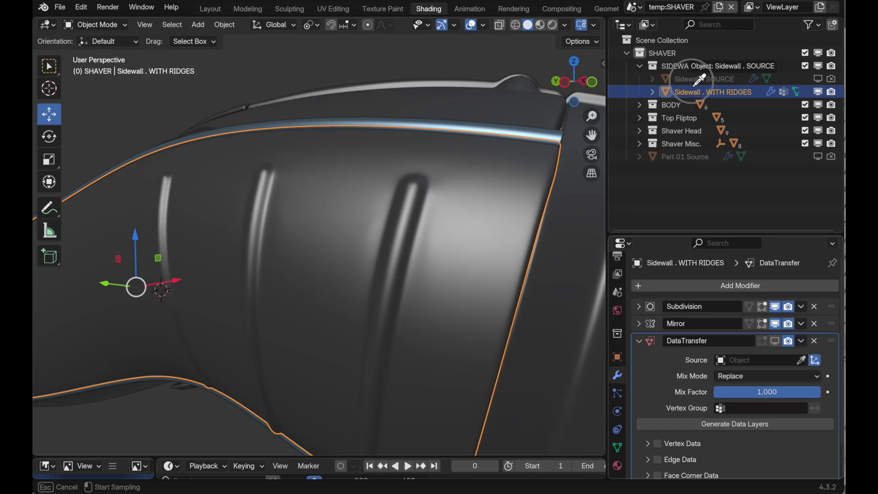
left_click(695, 81)
scroll(707, 402, "down", 3)
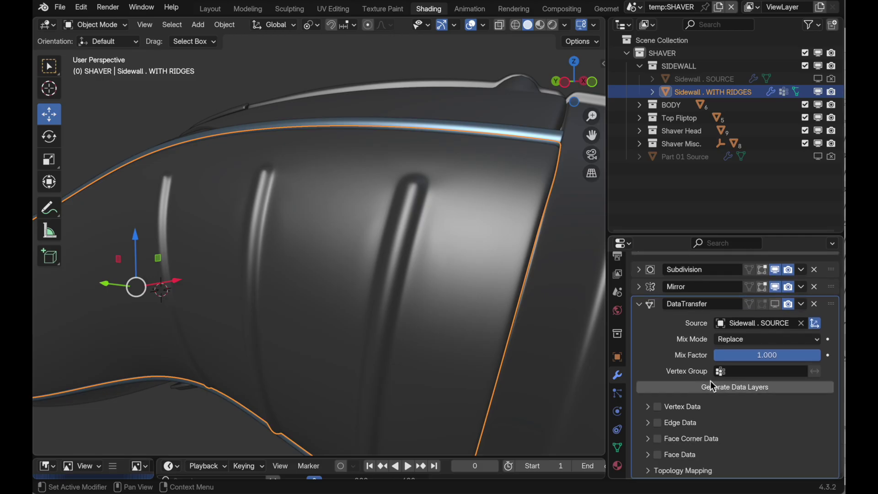
left_click(719, 370)
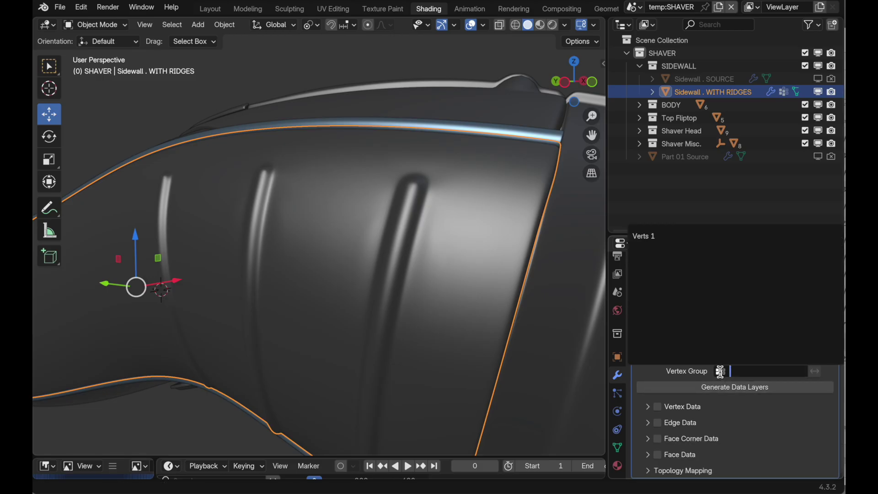
left_click(661, 237)
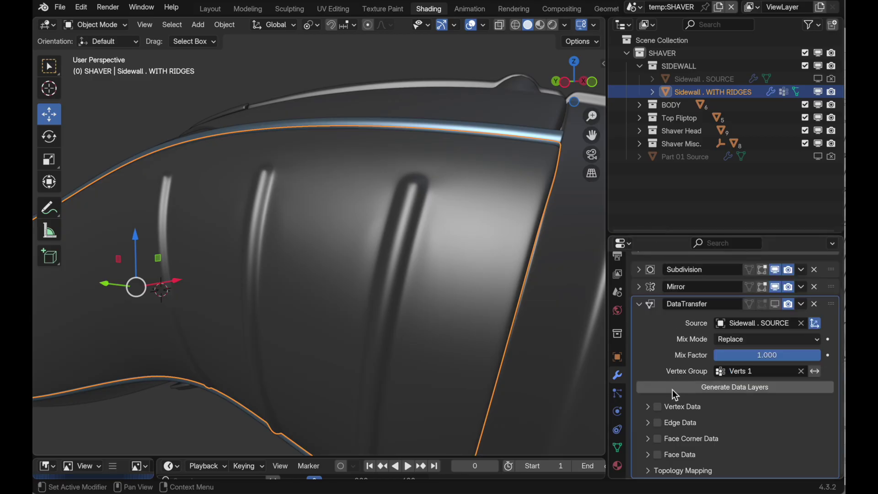
- Enable face corner data with custom normals in the Data Transfer modifier, using Nearest Face Interpolated mapping
left_click(658, 438)
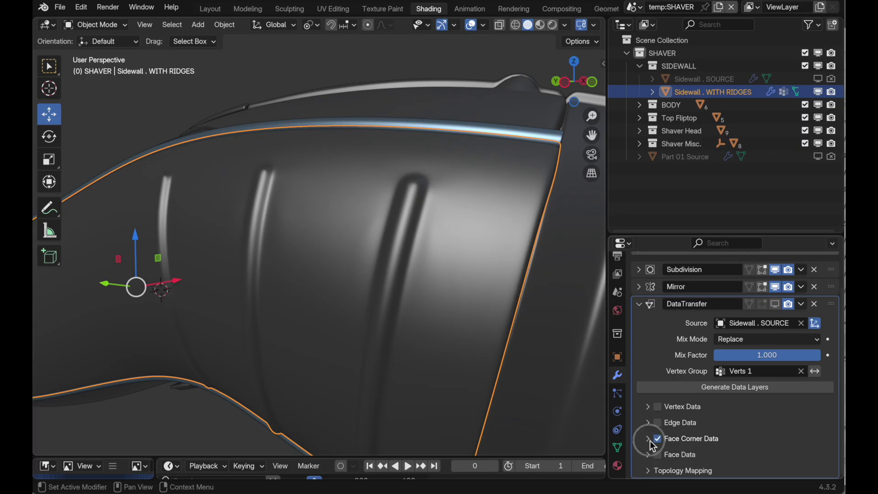
left_click(650, 439)
scroll(688, 441, "down", 3)
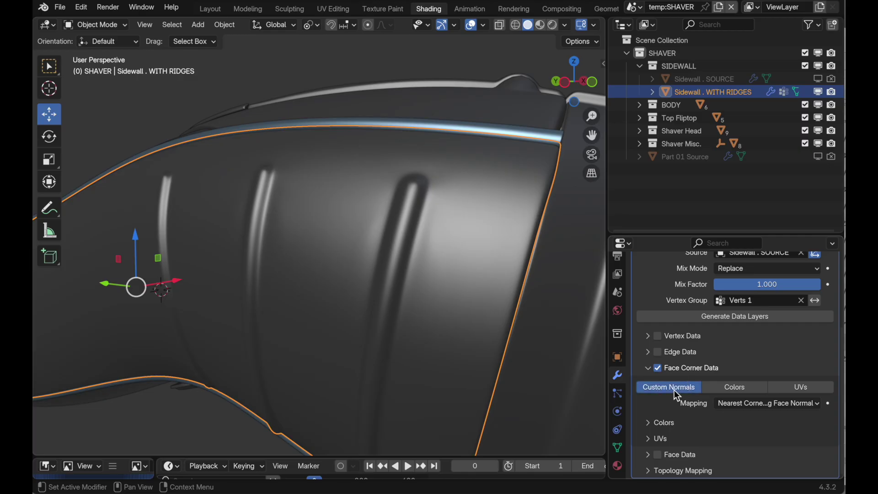
left_click(730, 407)
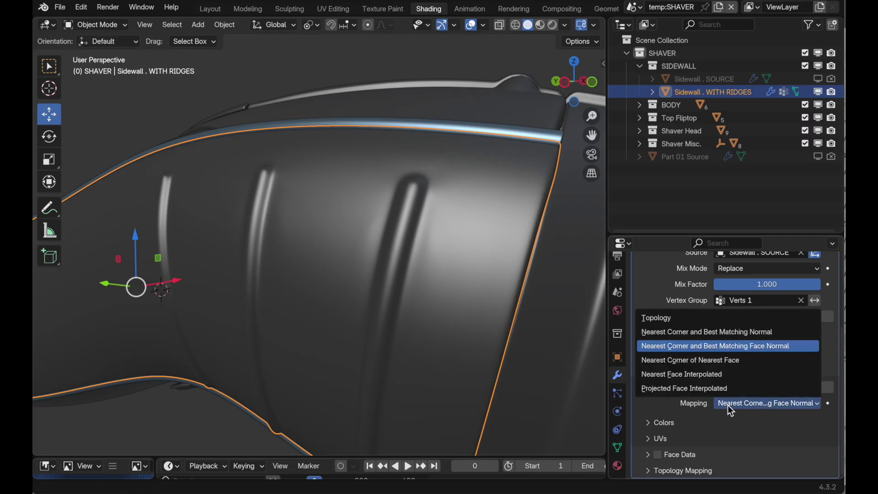
left_click(702, 375)
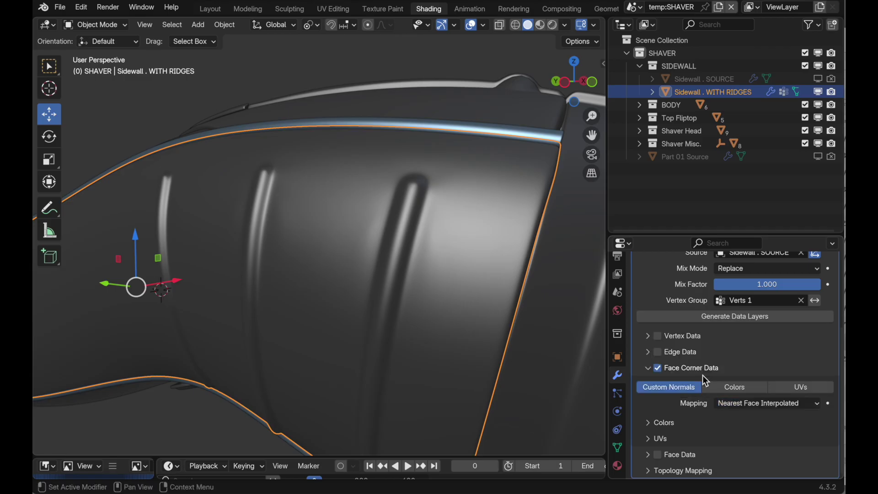
scroll(703, 375, "up", 6)
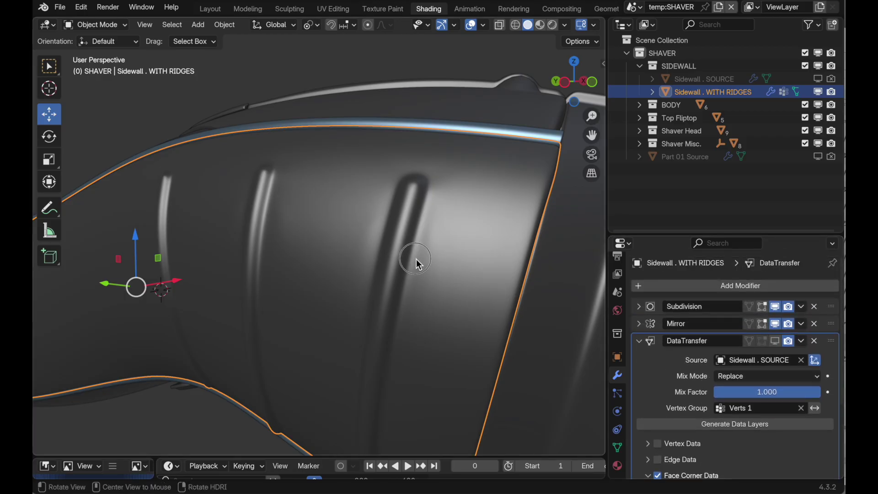
- Compare the ridge shading with the Data Transfer modifier shown and hidden in the viewport, and delete the modifier
middle_click_drag(427, 288, 504, 270)
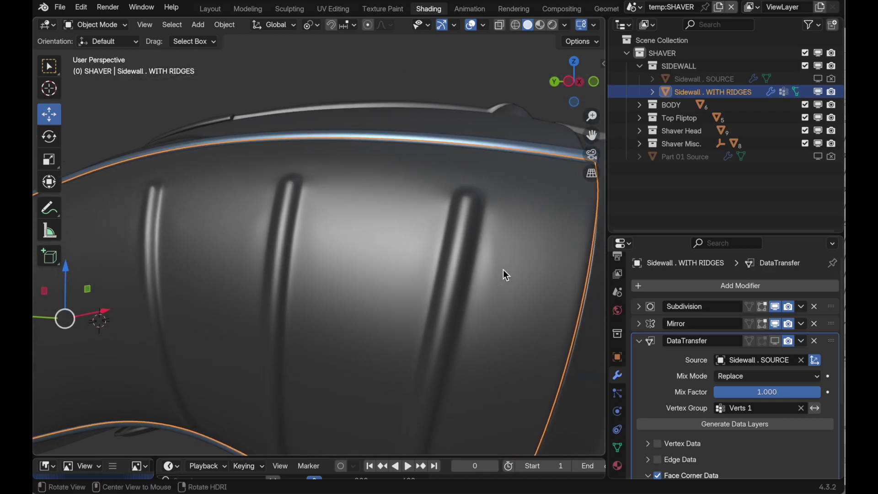
left_click(775, 342)
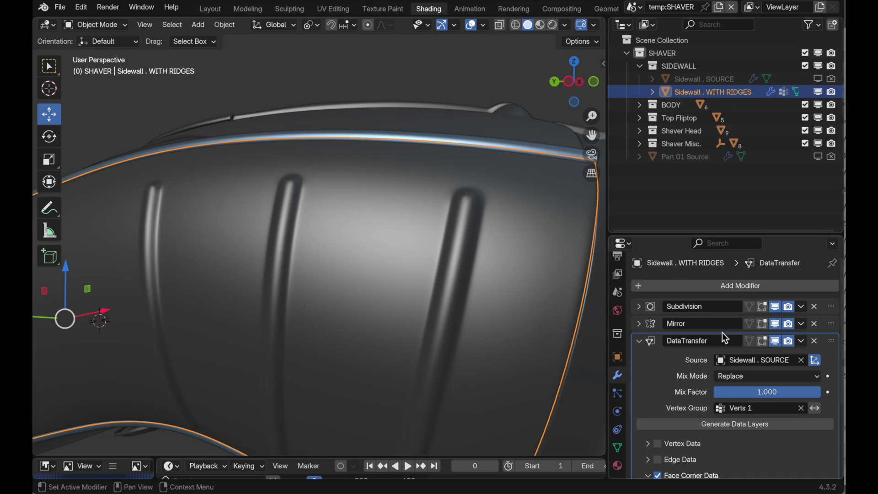
left_click(776, 342)
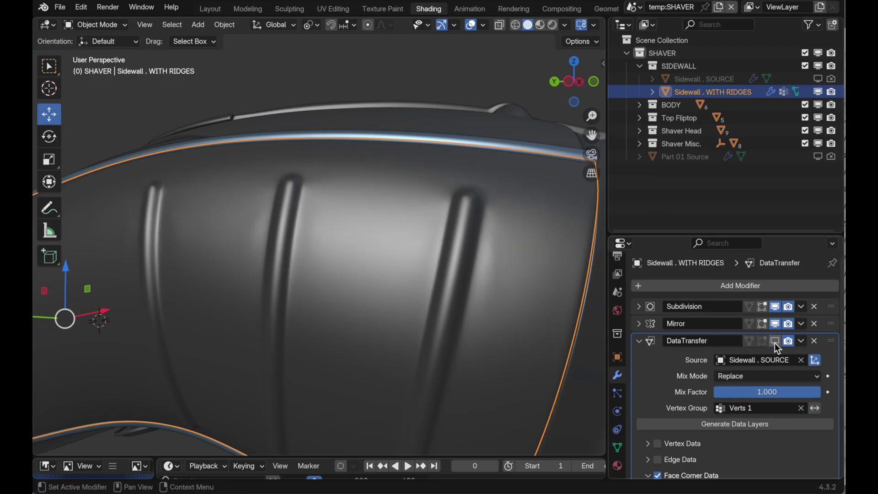
left_click(776, 343)
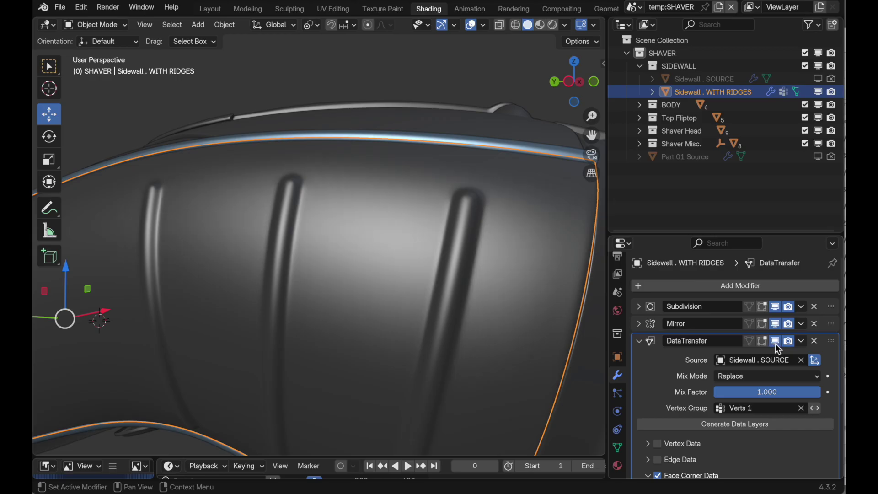
left_click(776, 342)
left_click(776, 342)
left_click(776, 342)
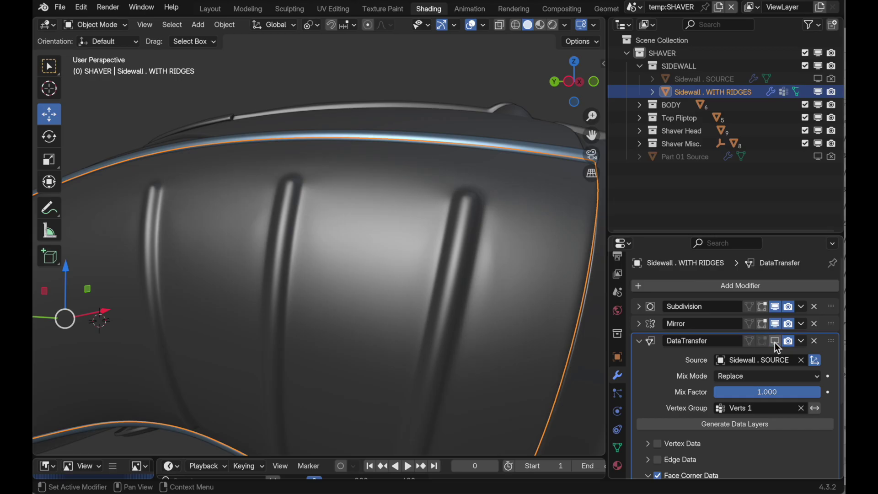
left_click(776, 342)
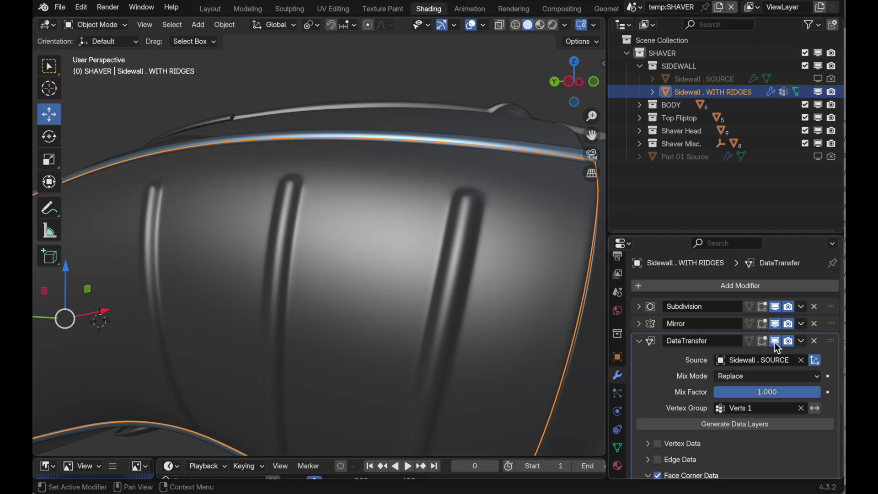
left_click(776, 343)
left_click(776, 343)
left_click(814, 342)
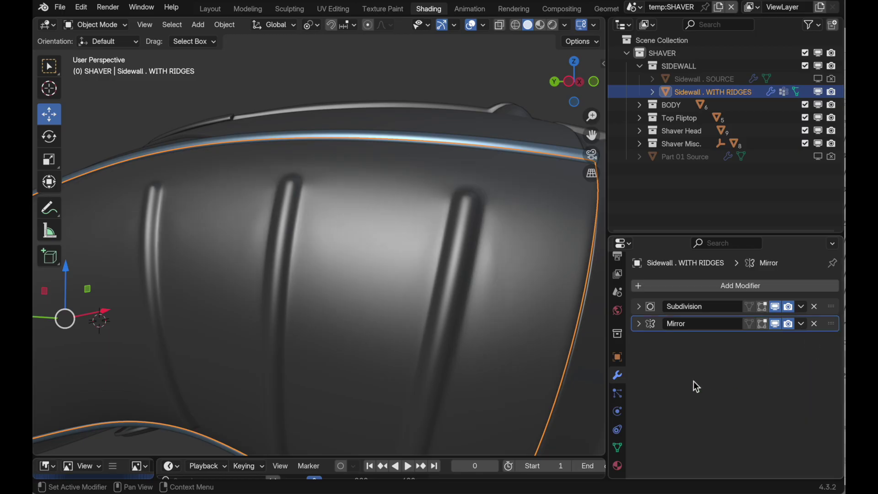
- Display the model in wireframe and turn off Optimal Display in the sidewall's Subdivision modifier to reveal the full subdivided mesh
left_click(516, 25)
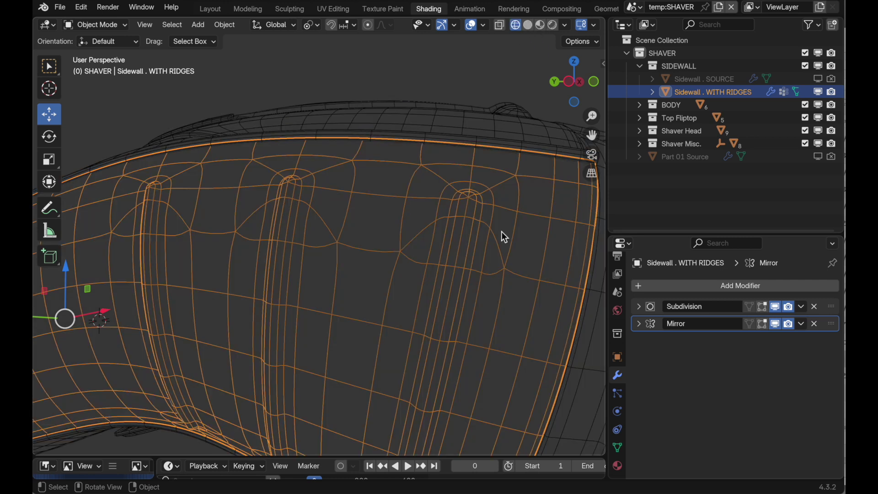
left_click(639, 307)
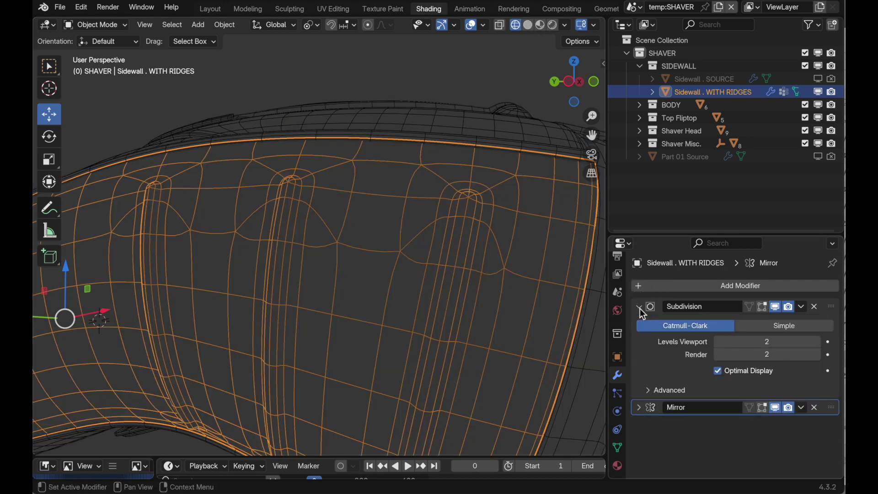
left_click(740, 377)
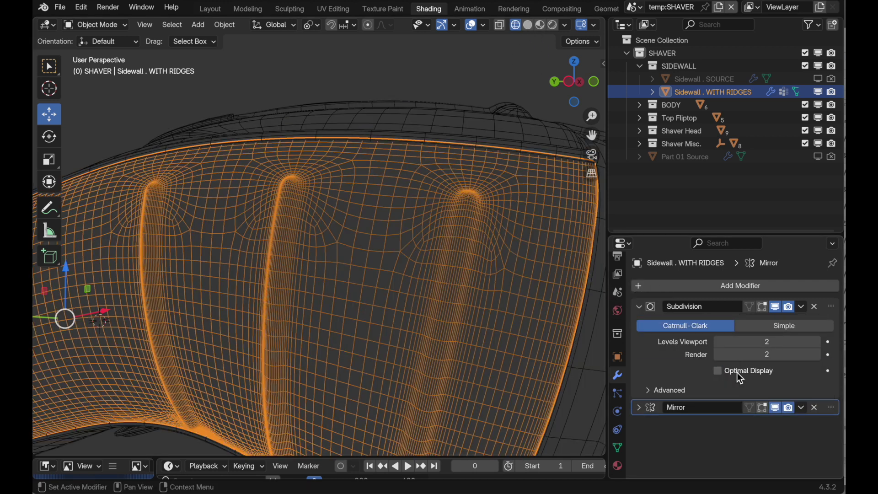
middle_click_drag(415, 246, 408, 190)
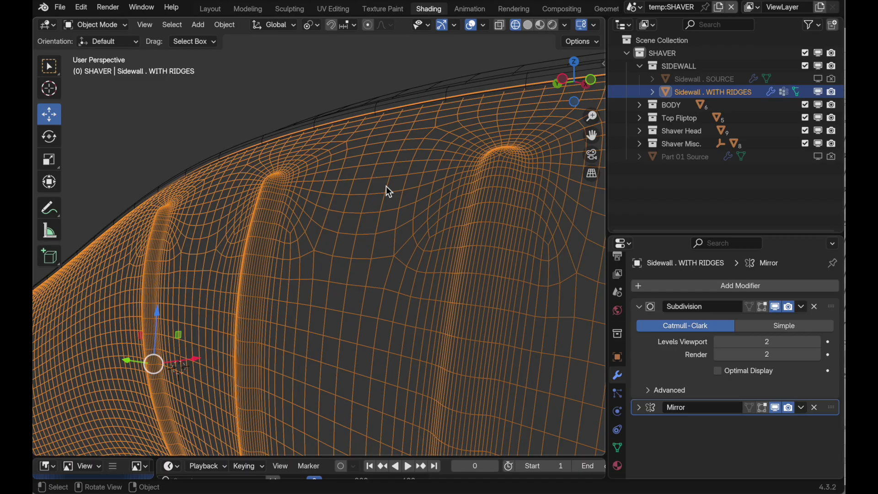
middle_click_drag(386, 186, 398, 224)
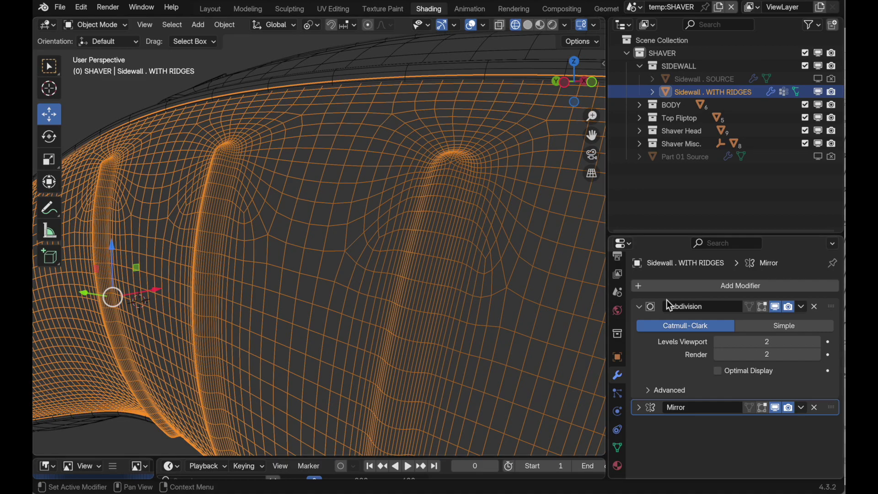
- Add a Shrinkwrap modifier to the ridged sidewall between Subdivision and Mirror, and turn off its viewport display
left_click(671, 286)
mouse_move(671, 287)
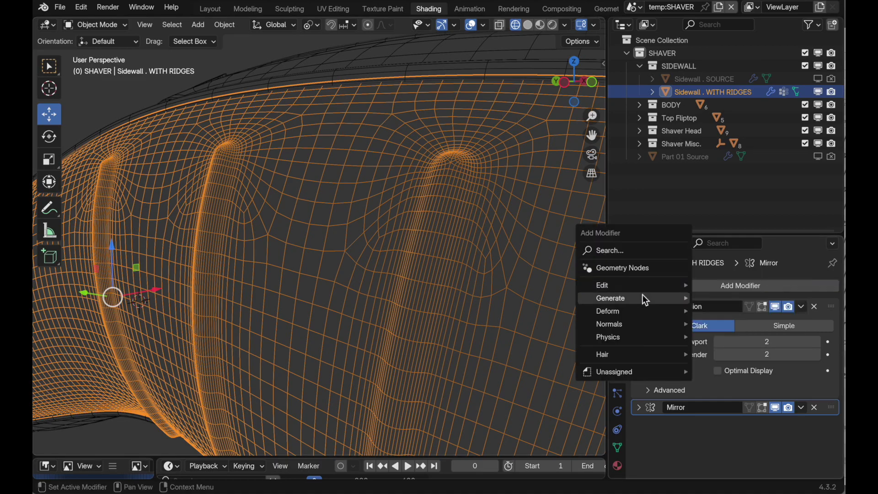
mouse_move(637, 315)
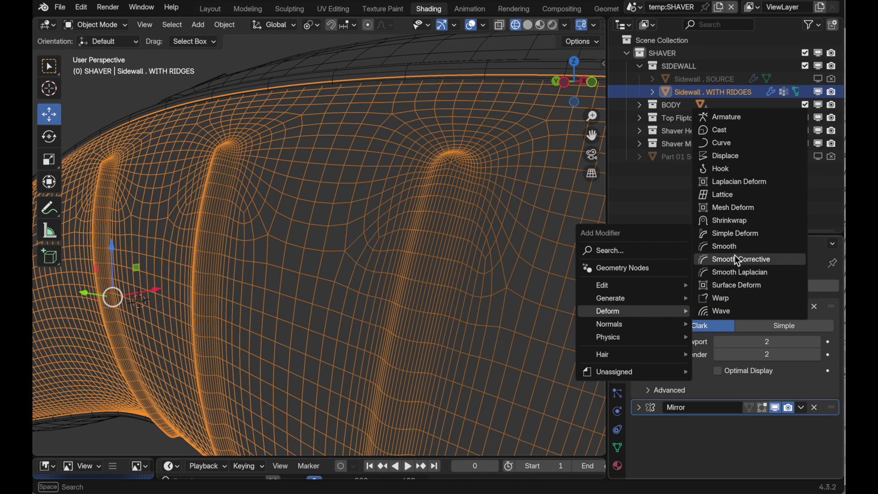
left_click(736, 222)
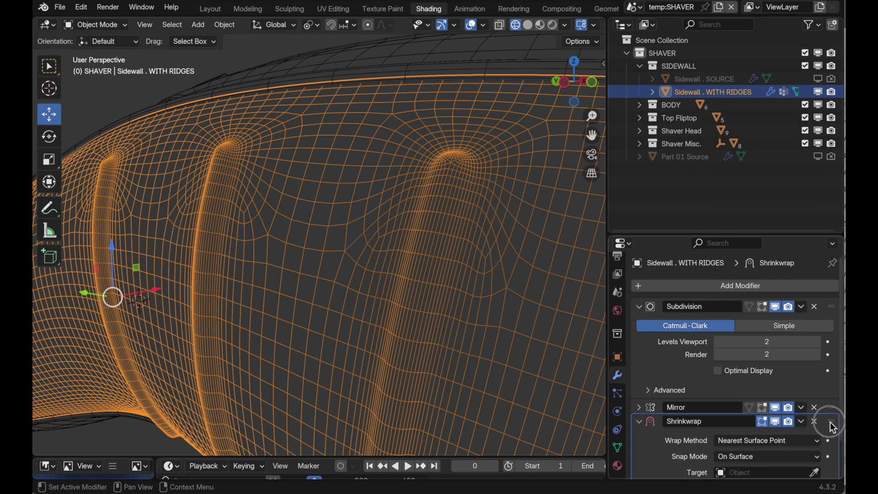
left_click_drag(831, 422, 828, 397)
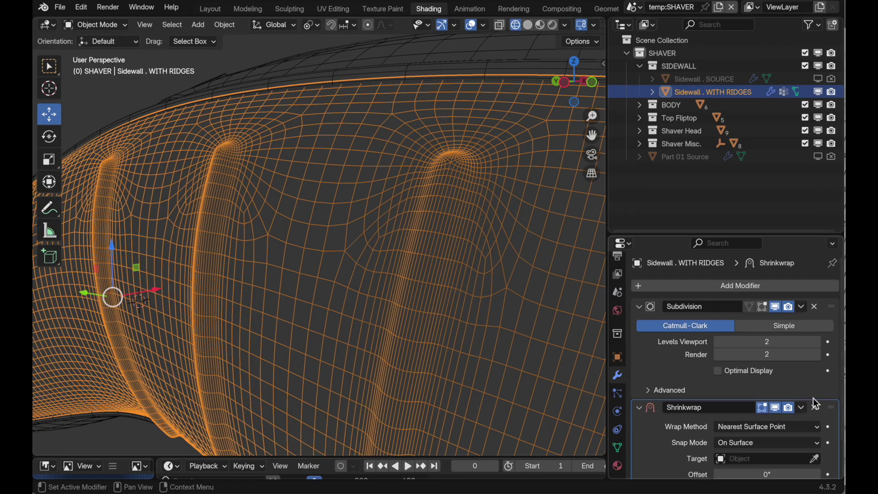
scroll(816, 404, "down", 2)
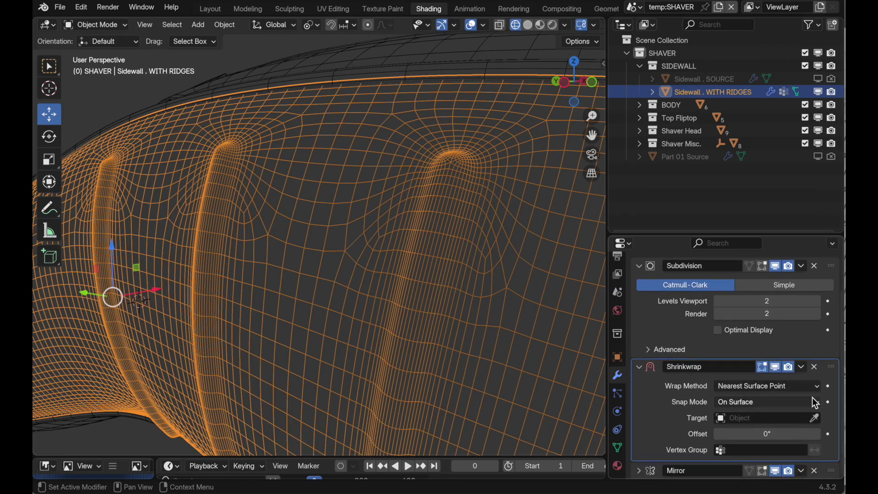
left_click(776, 367)
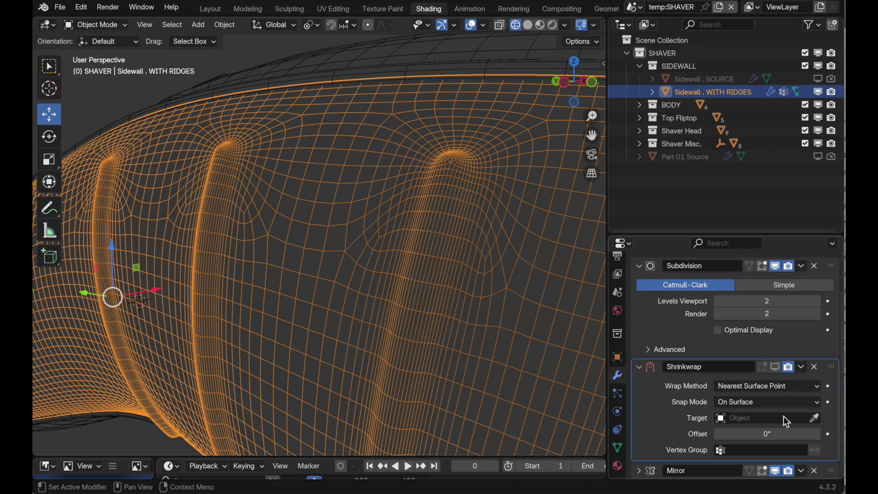
- Set the Shrinkwrap modifier's target to Sidewall . SOURCE and limit it to the Verts 1 vertex group
left_click(815, 417)
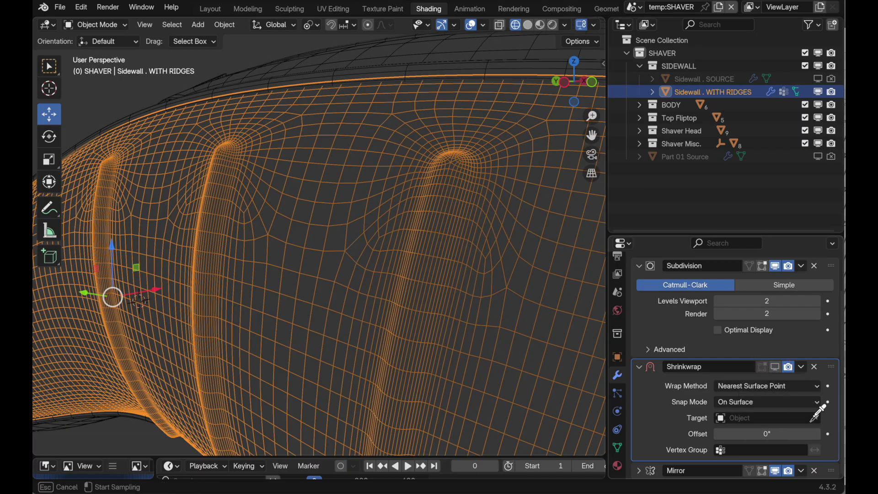
left_click(722, 80)
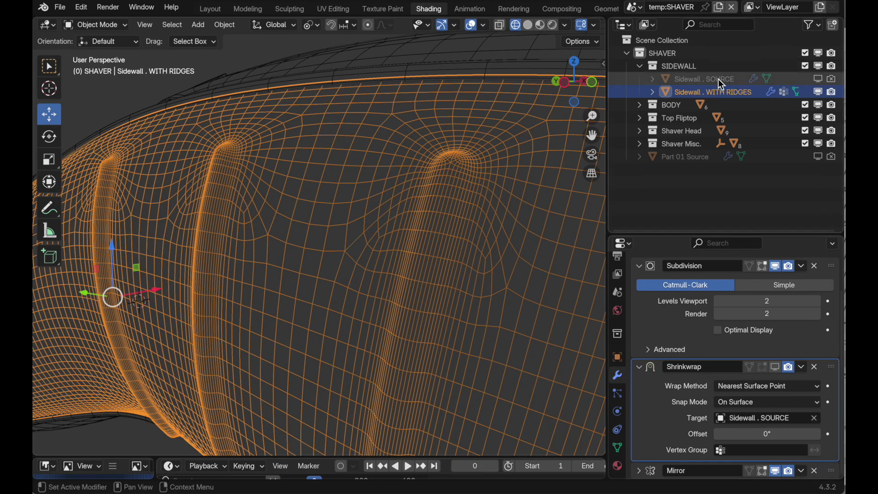
left_click(721, 450)
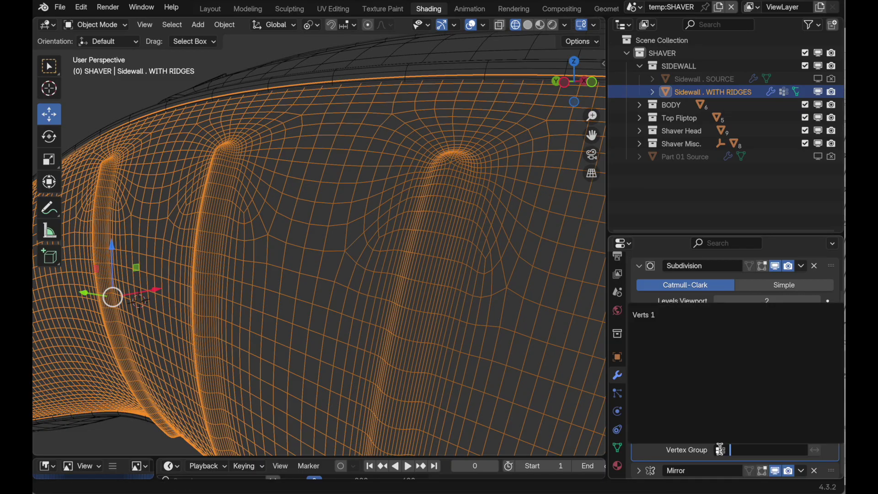
left_click(661, 317)
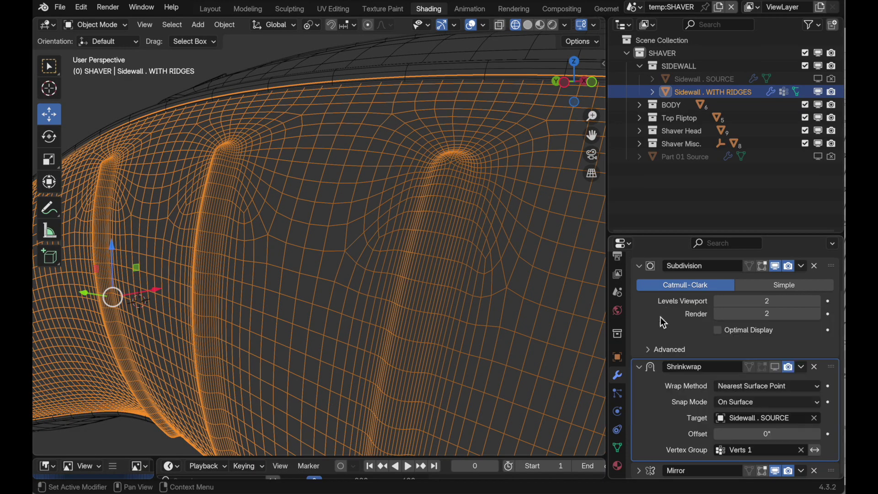
- Switch the viewport to solid shading and turn on the Shrinkwrap modifier's viewport display
left_click(528, 25)
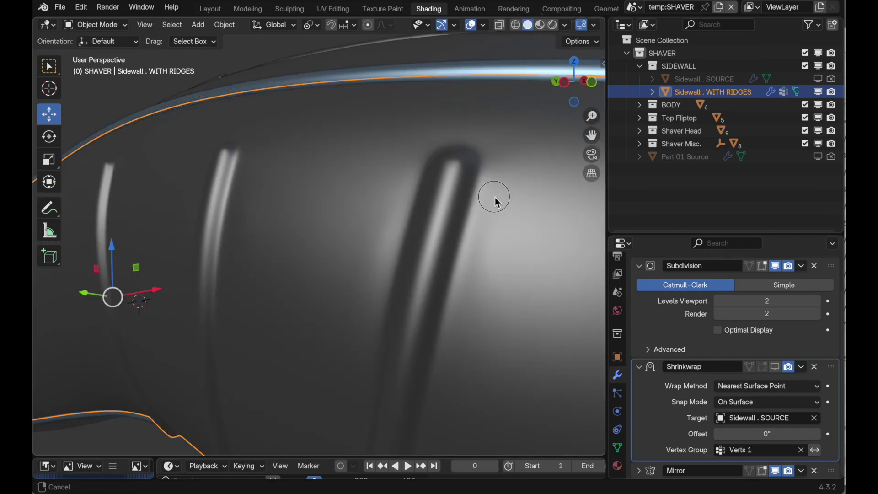
middle_click_drag(496, 198, 482, 255)
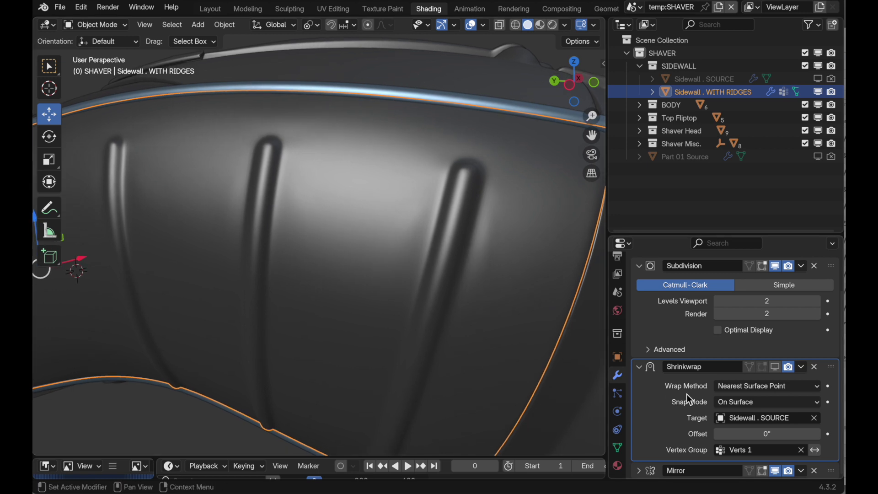
left_click(775, 368)
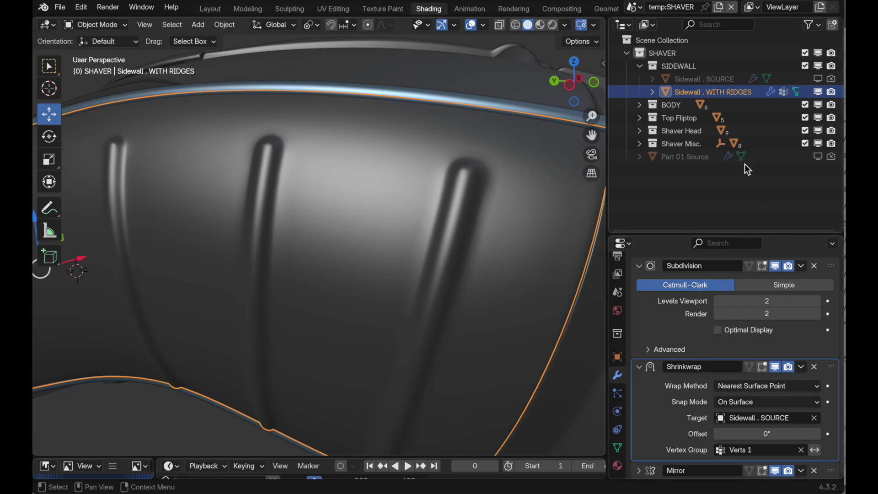
- Check the source sidewall's modifiers, reselect the ridged sidewall, and examine the shading around its ridges up close
left_click(729, 81)
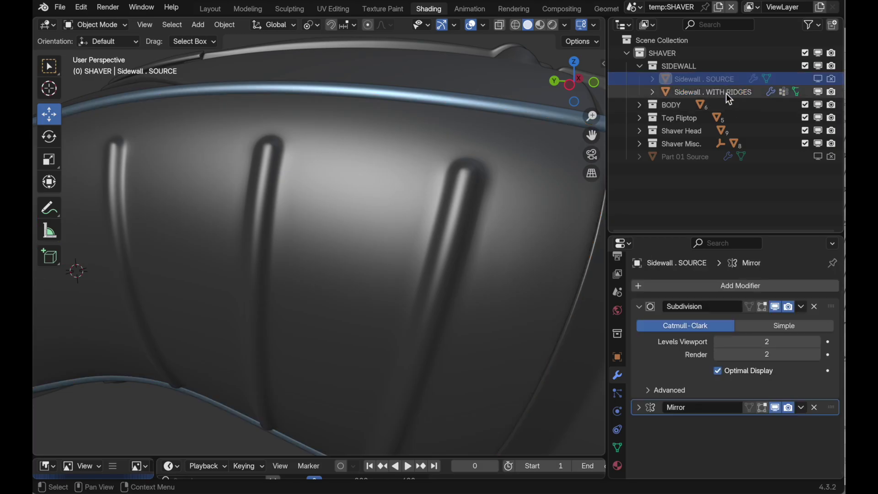
left_click(727, 94)
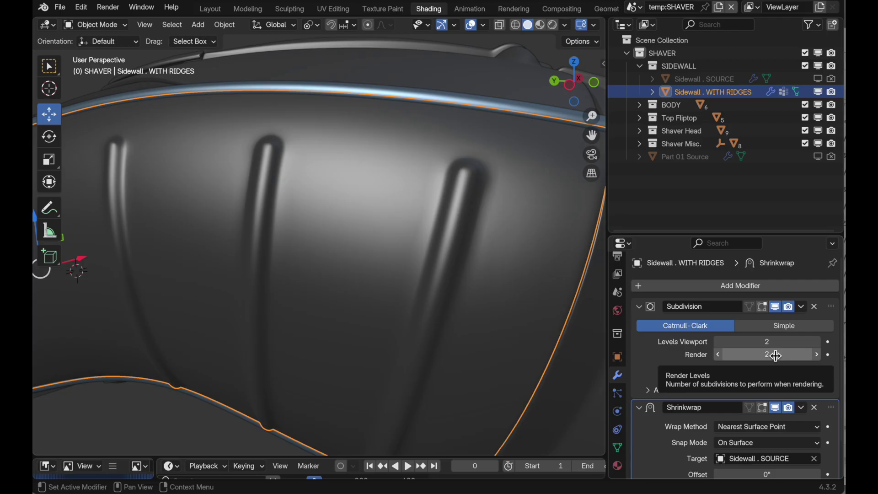
middle_click_drag(543, 180, 456, 174)
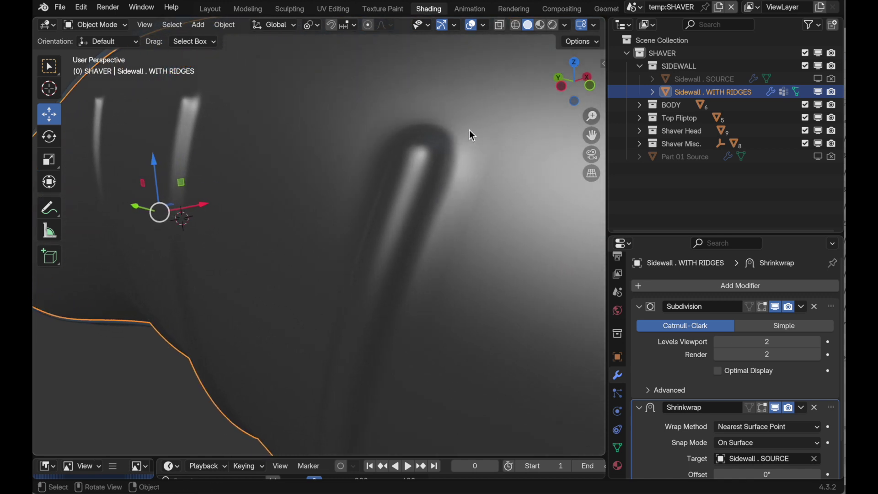
middle_click_drag(470, 131, 394, 227)
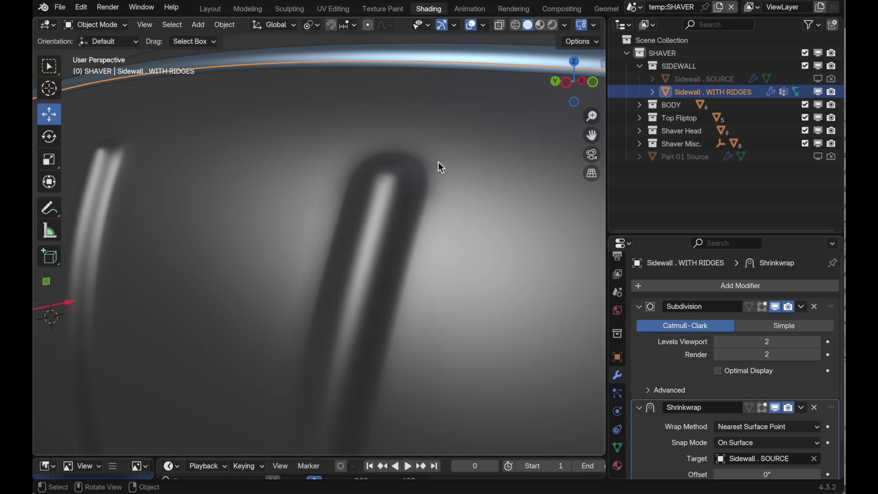
- In Edit Mode, select only the vertex loops bordering the ridges where they meet the sidewall surface
key("Tab")
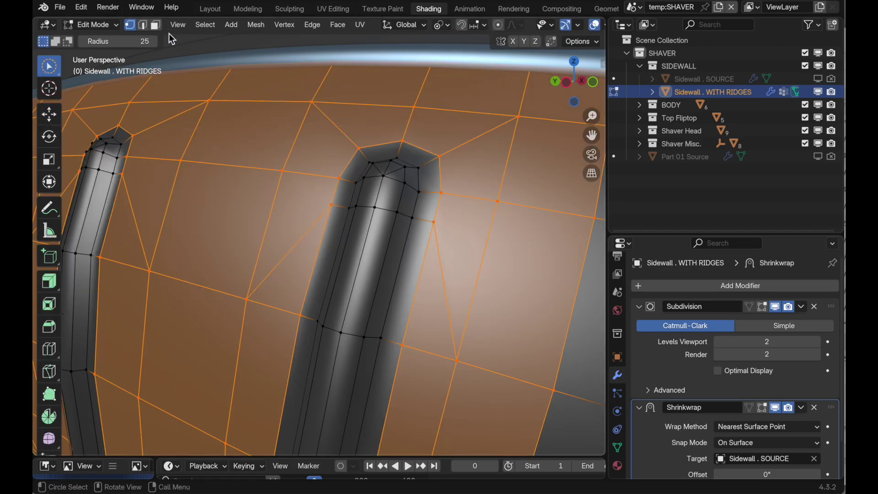
left_click(133, 147)
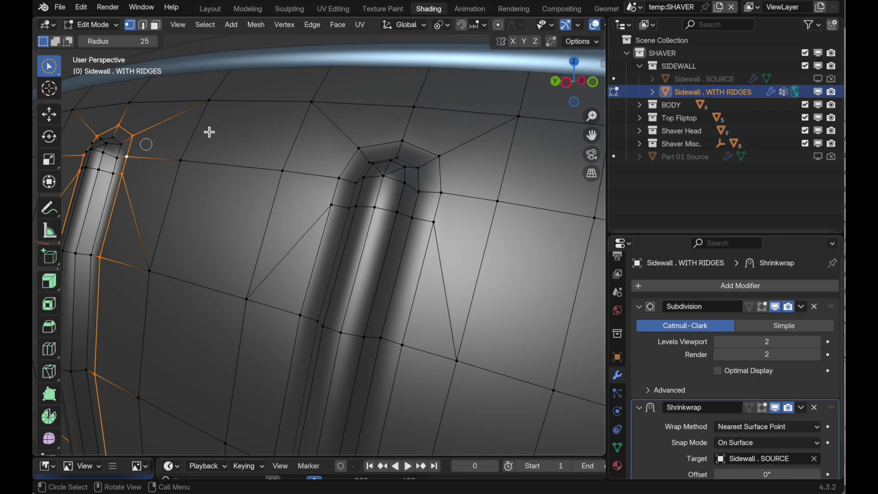
left_click(451, 178, "shift")
middle_click_drag(442, 208, 443, 243)
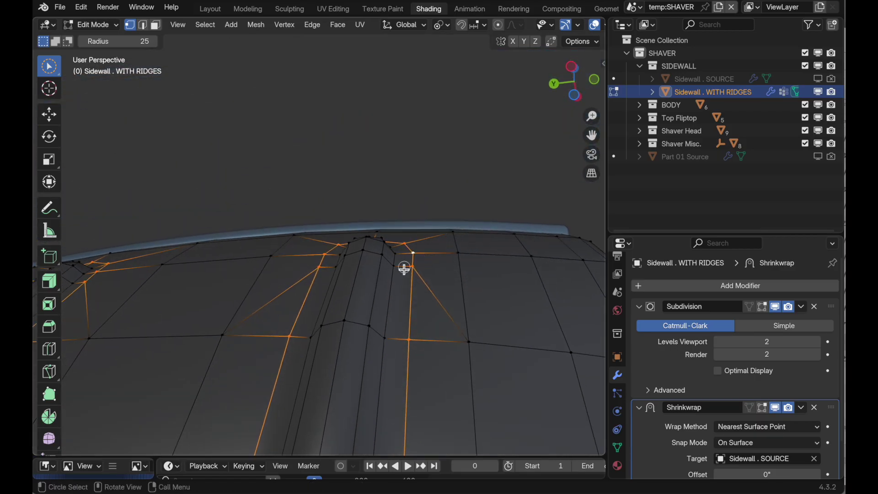
middle_click_drag(345, 262, 363, 279, "ctrl")
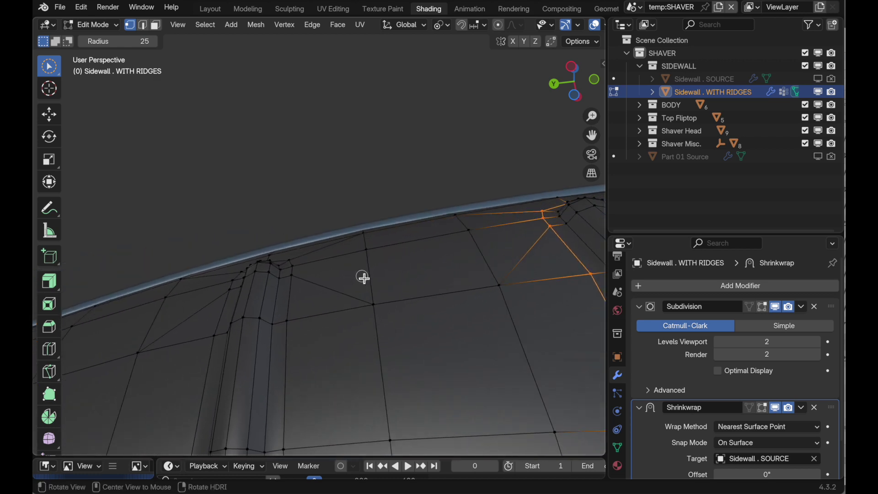
key("c")
left_click(298, 286)
middle_click_drag(297, 286, 355, 258)
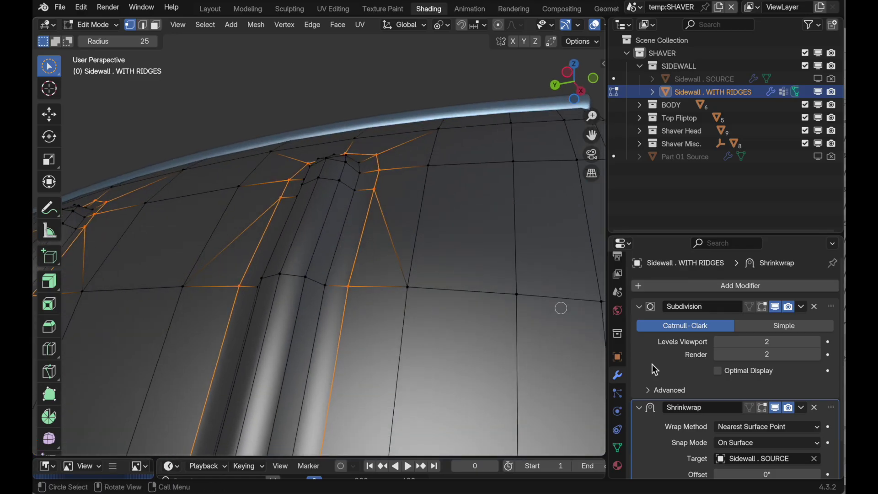
- Add a vertex group named "Verts 2 . for normals", assign the selected border vertices to it, and return to Object Mode
left_click(618, 448)
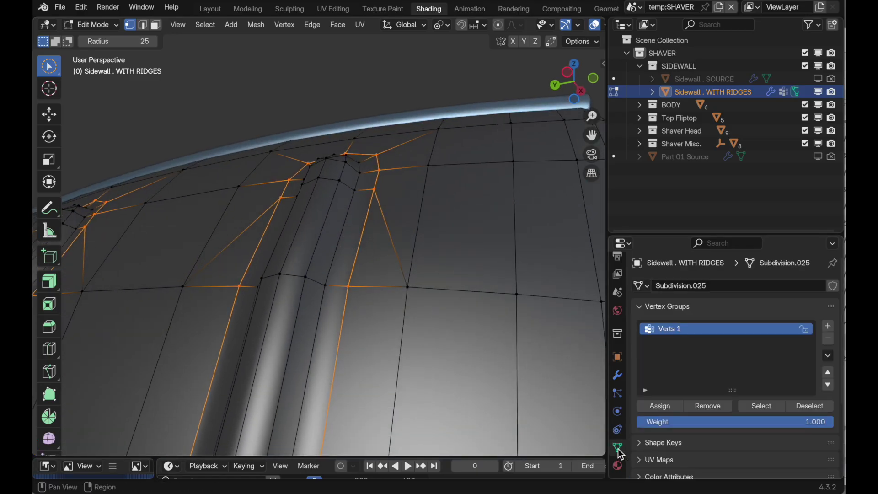
left_click(829, 329)
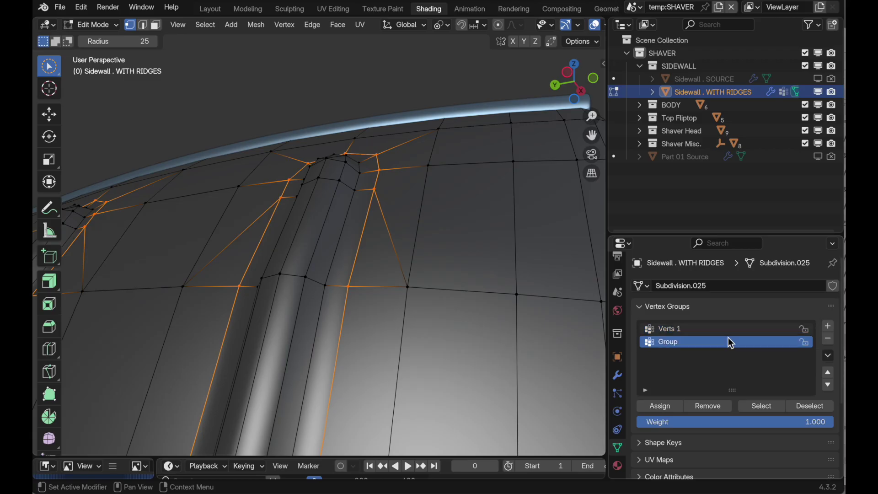
double_click(664, 343)
type("Vert")
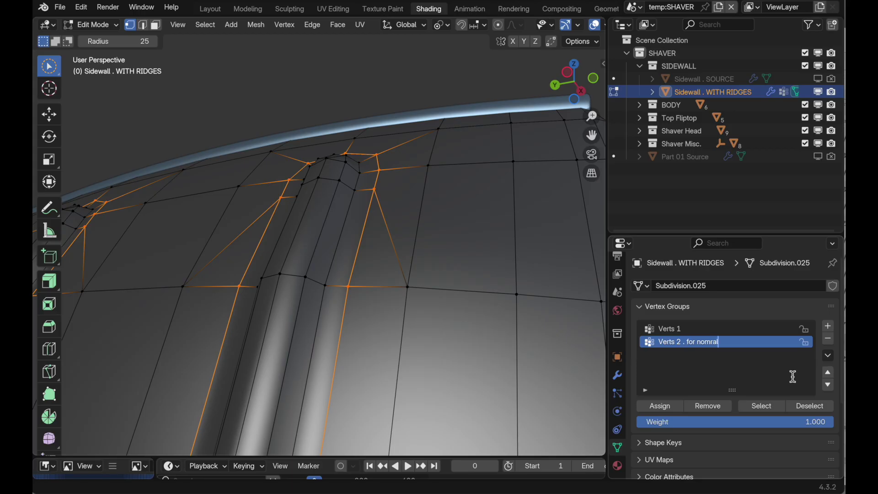
type("s 2 . for normals")
key("Return")
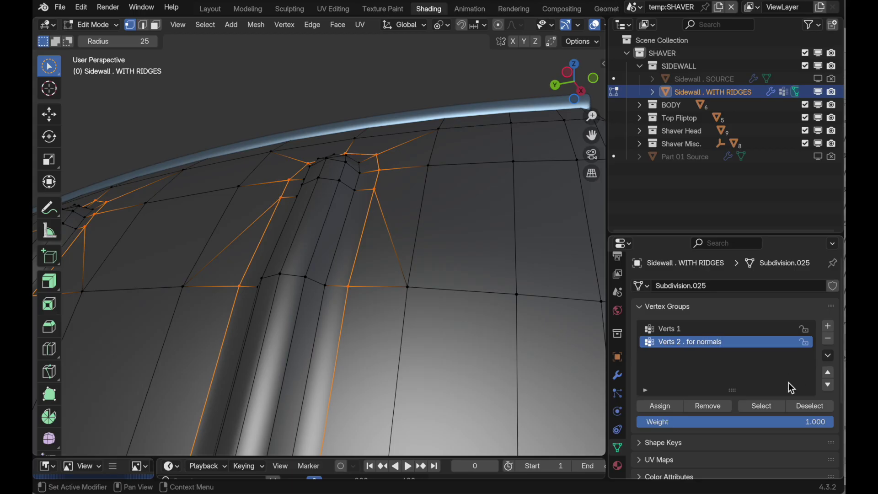
left_click(668, 413)
key("Tab")
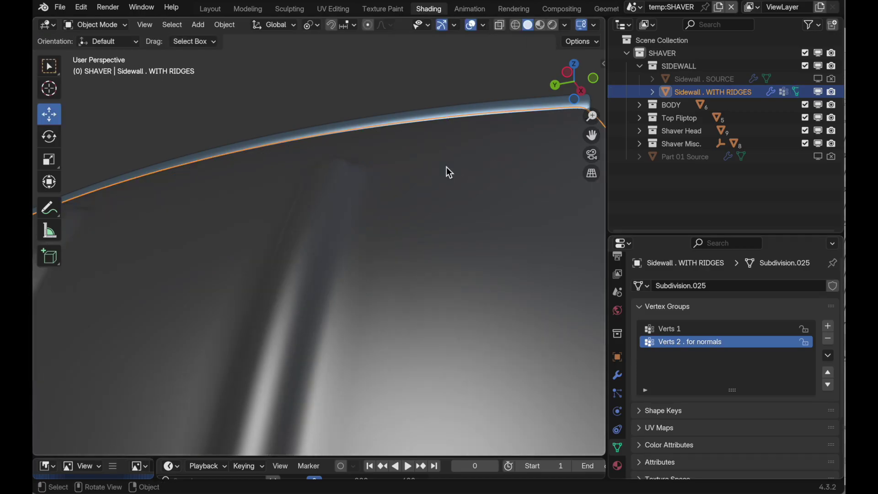
- Add a Data Transfer modifier to the ridged sidewall and place it between Shrinkwrap and Mirror
middle_click_drag(446, 166, 459, 243)
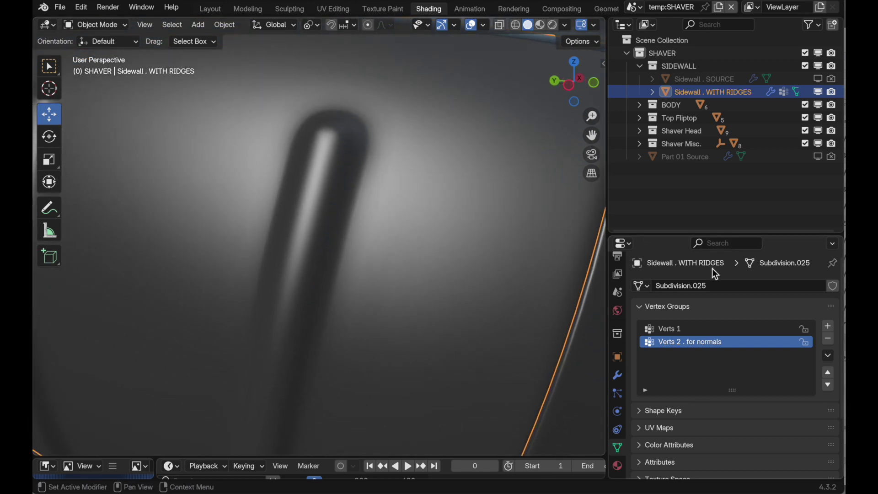
left_click(617, 375)
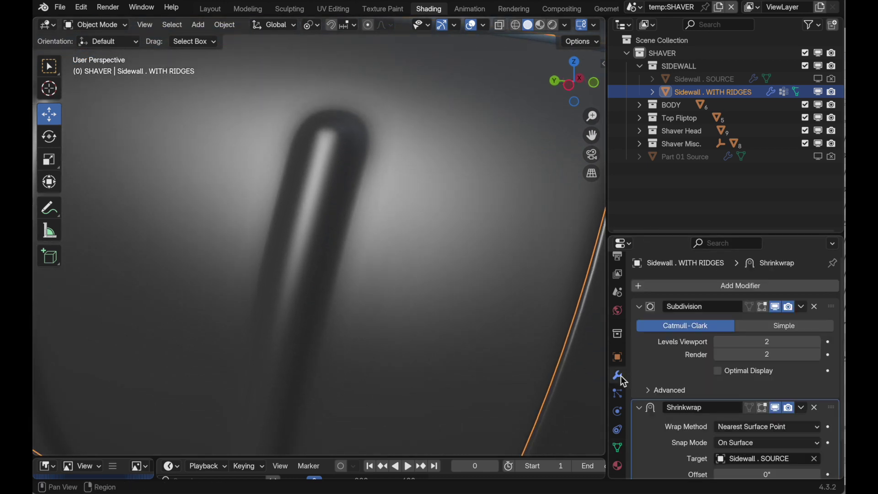
left_click(640, 307)
left_click(640, 324)
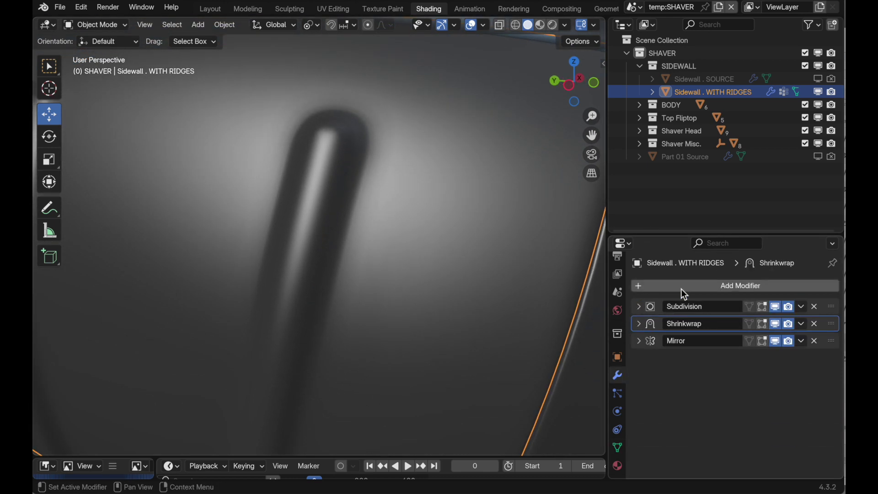
left_click(681, 288)
mouse_move(685, 291)
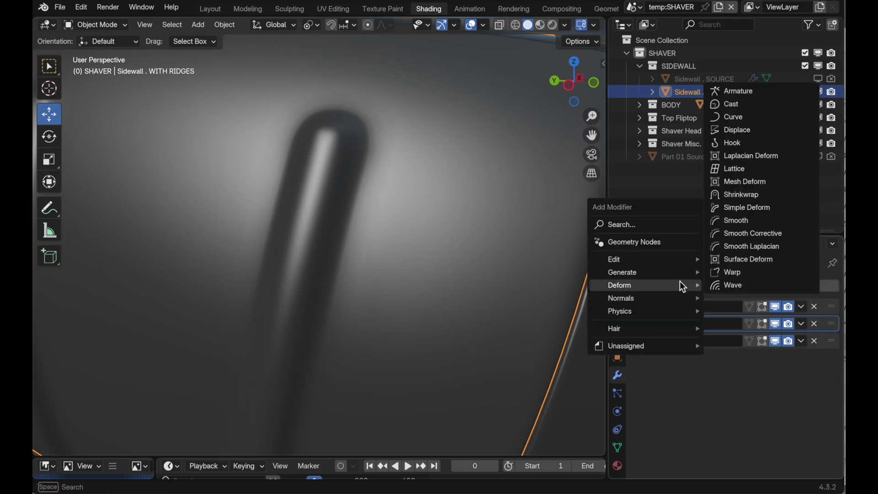
mouse_move(683, 260)
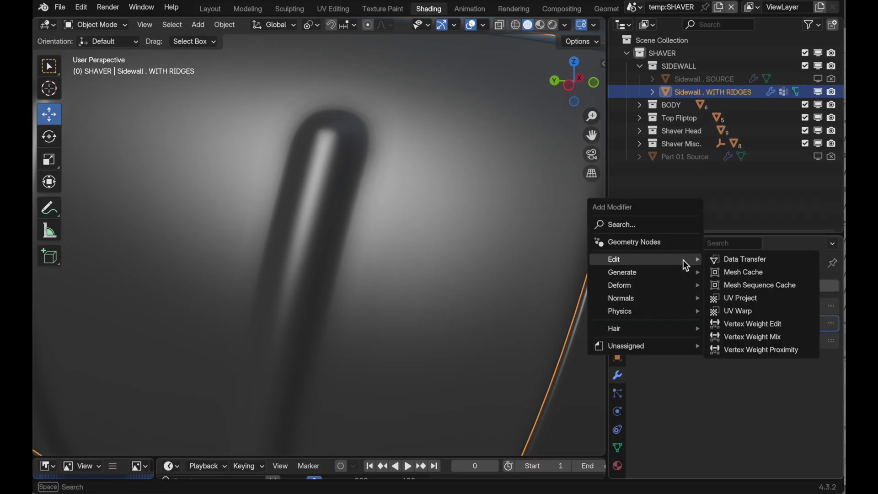
left_click(729, 264)
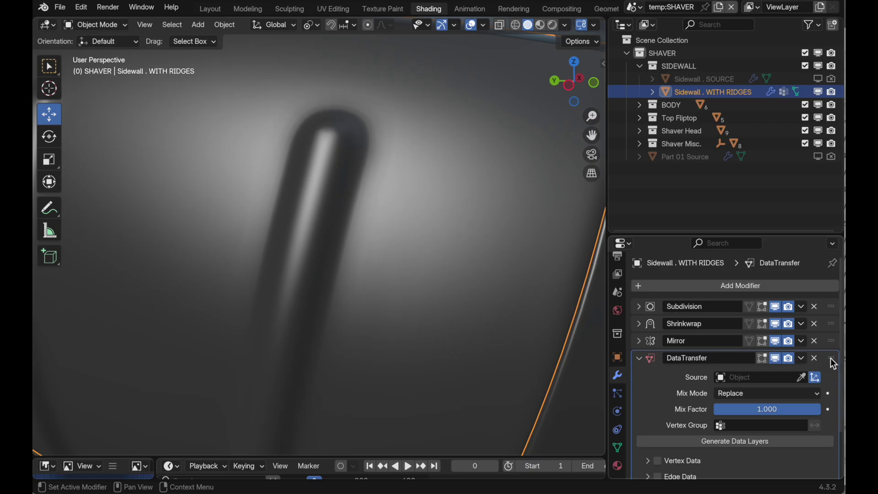
left_click(640, 359)
left_click_drag(836, 364, 836, 343)
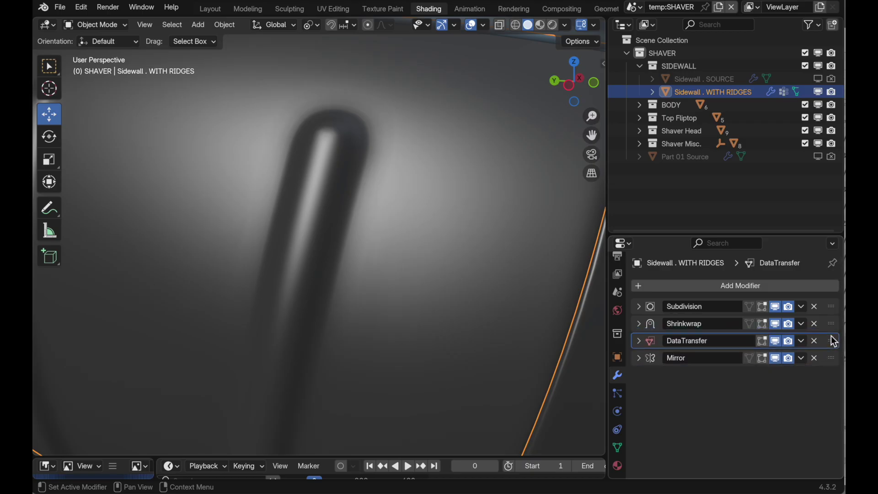
- Turn off the Data Transfer modifier's viewport display and set its source to Sidewall . SOURCE and vertex group to Verts 2 . for normals
left_click(639, 344)
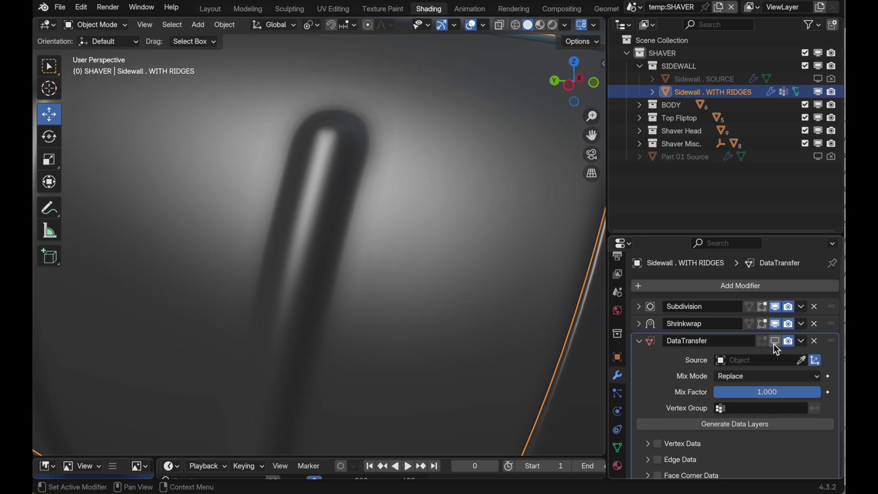
scroll(776, 350, "down", 2)
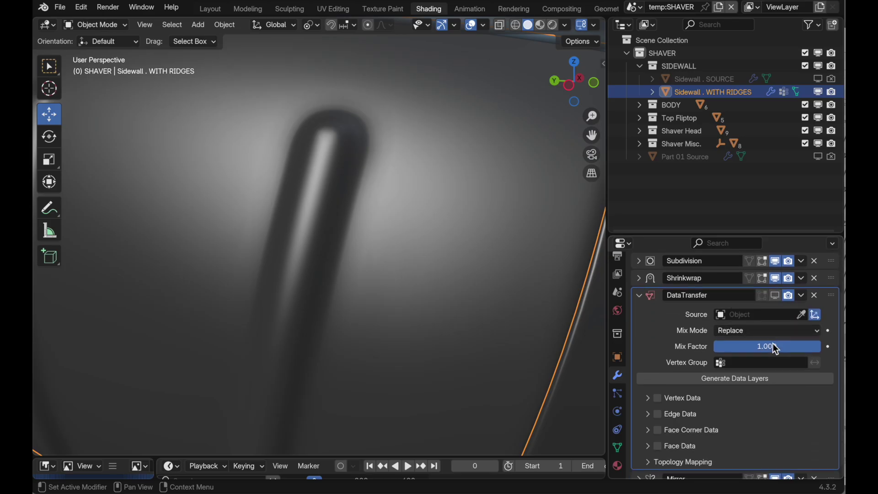
left_click(804, 315)
left_click(696, 81)
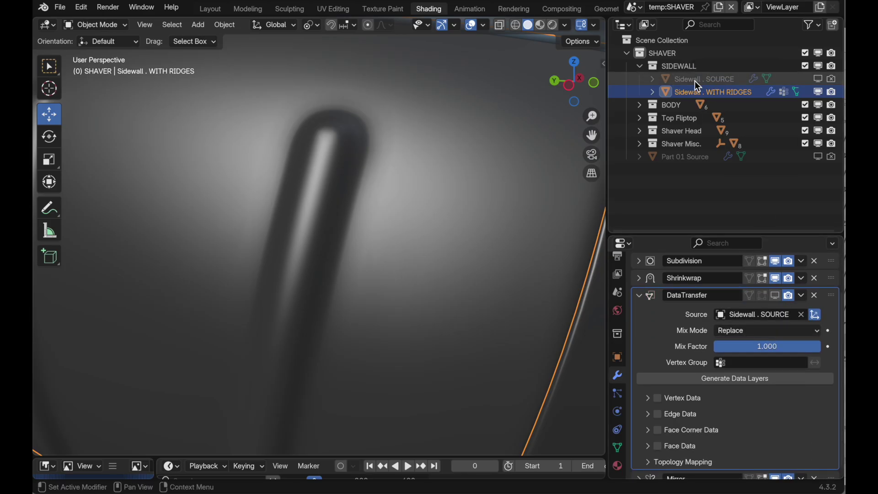
left_click(723, 364)
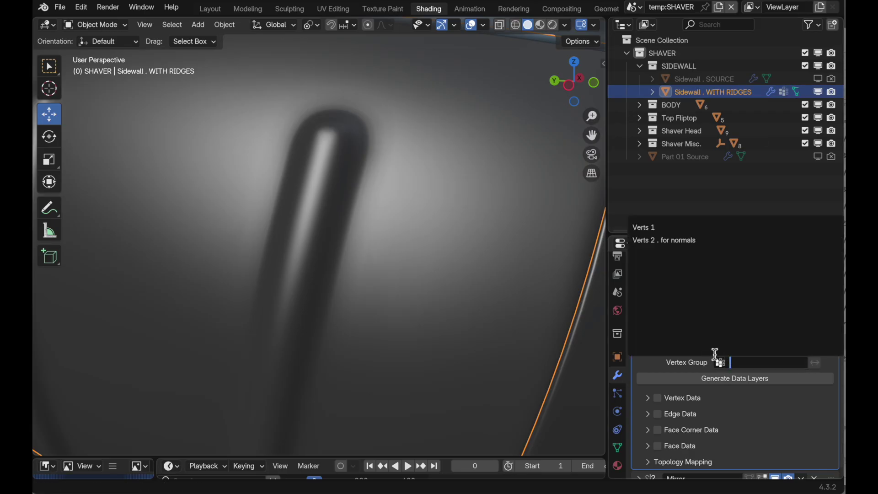
left_click(684, 242)
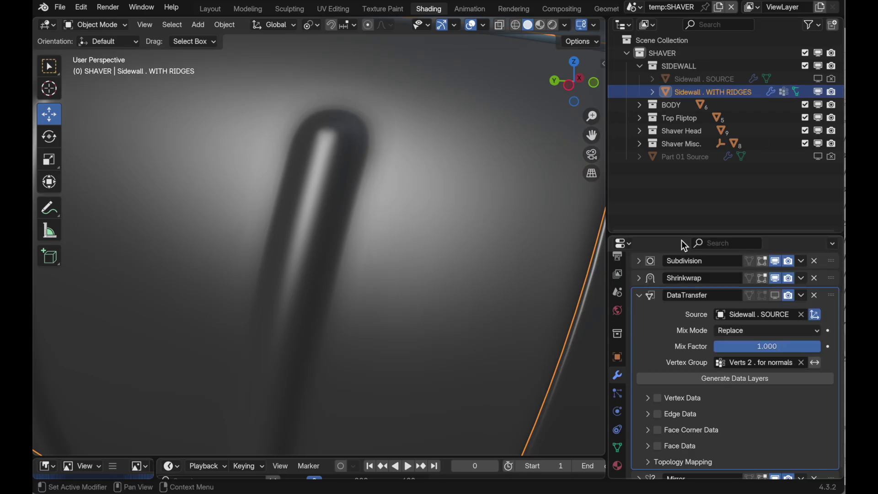
- Enable Face Corner Data in the Data Transfer modifier to transfer Custom Normals, with mapping set to Nearest Face Interpolated
scroll(687, 393, "down", 1)
left_click(658, 421)
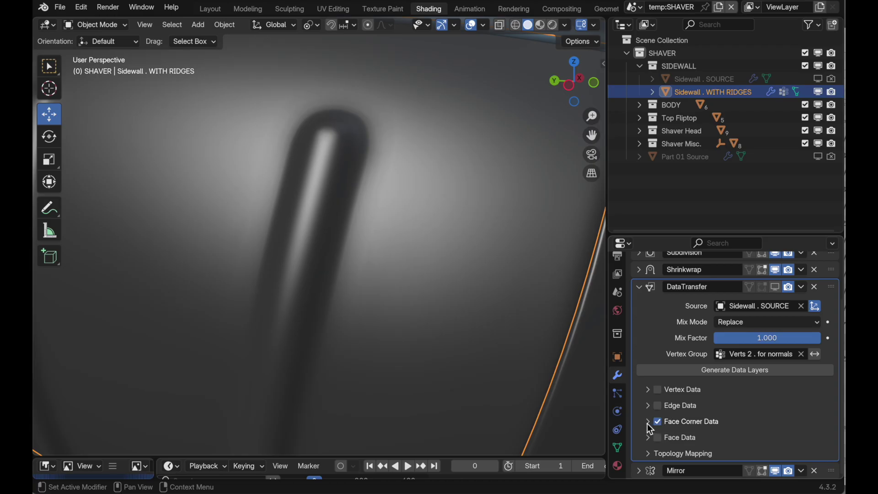
left_click(648, 421)
scroll(671, 412, "down", 4)
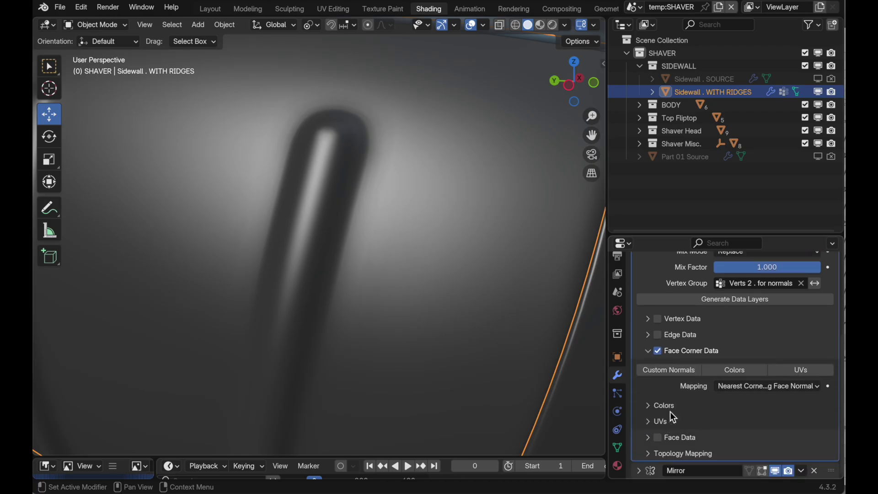
left_click(668, 372)
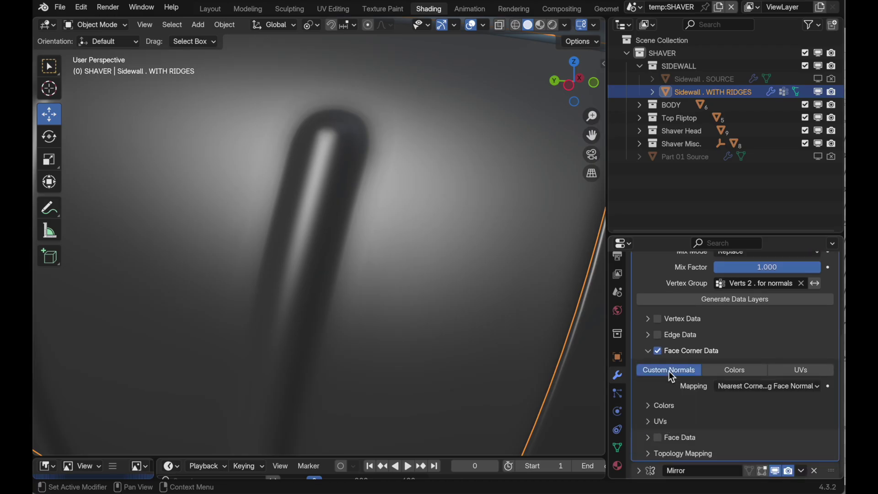
left_click(726, 386)
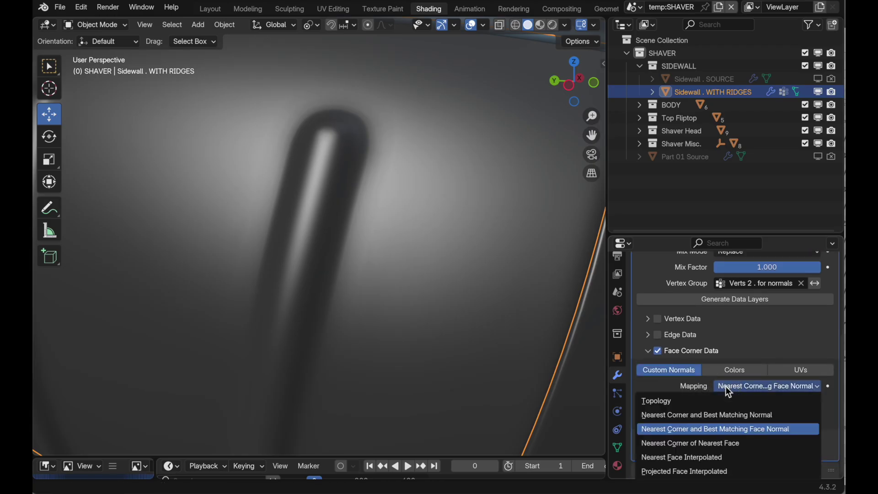
left_click(716, 456)
scroll(728, 351, "up", 7)
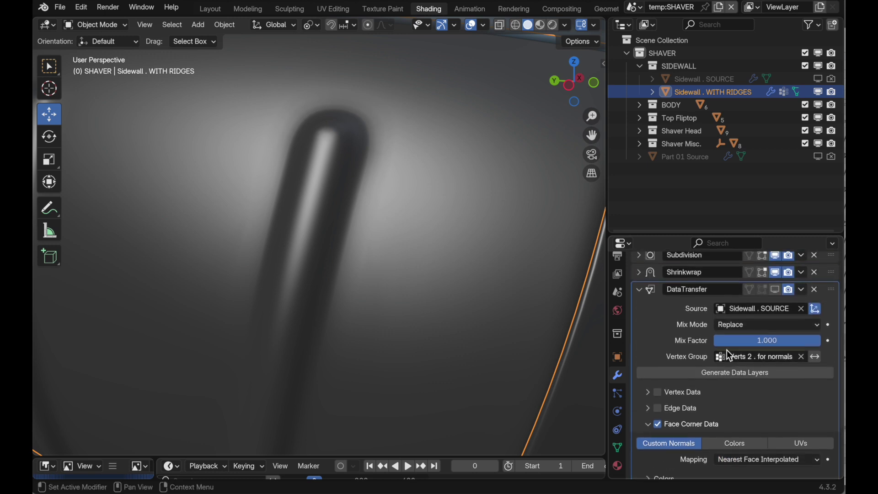
- Turn on the Data Transfer modifier's viewport display, check the shading around the ridges, and collapse the modifier's settings
left_click(776, 325)
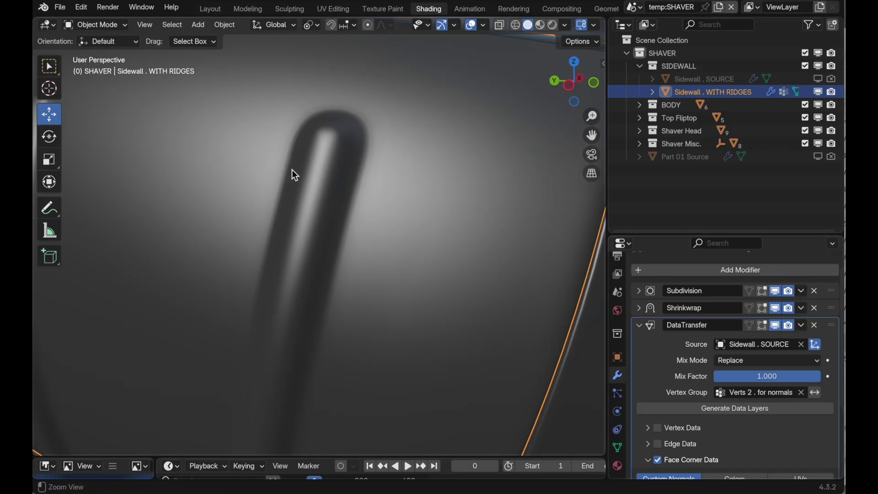
scroll(247, 224, "down", 5)
middle_click_drag(246, 223, 446, 206)
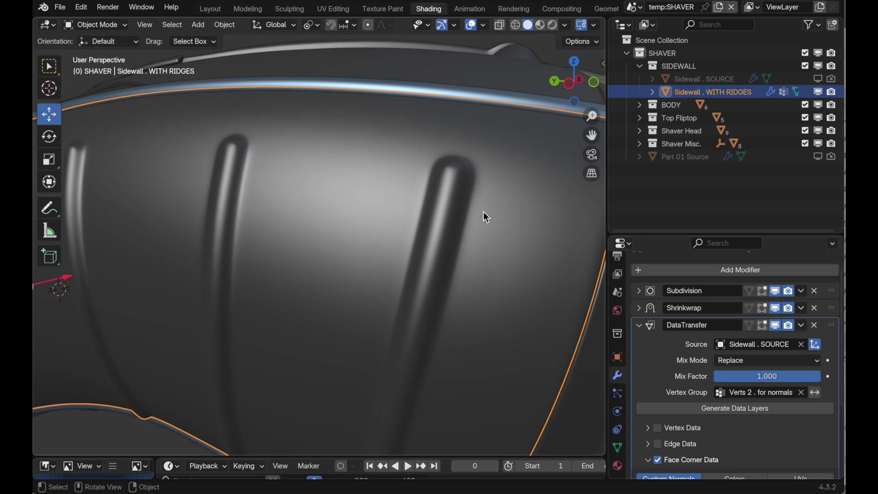
left_click(640, 324)
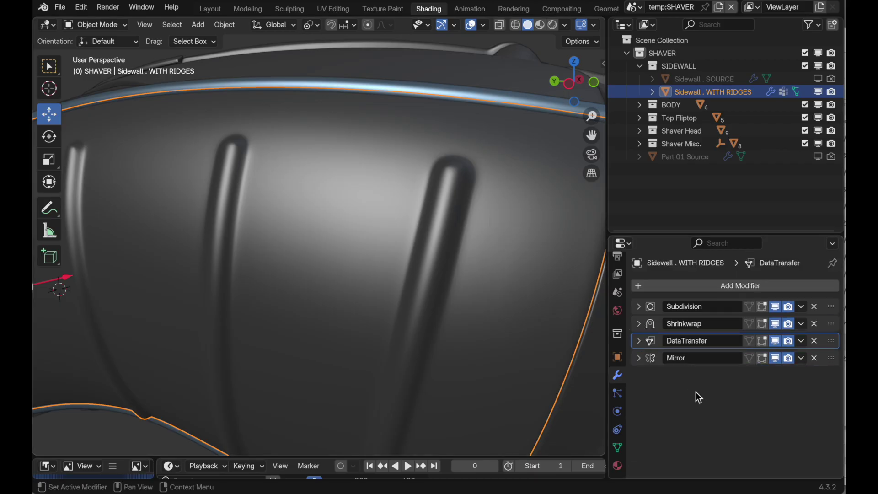
middle_click_drag(416, 224, 361, 246)
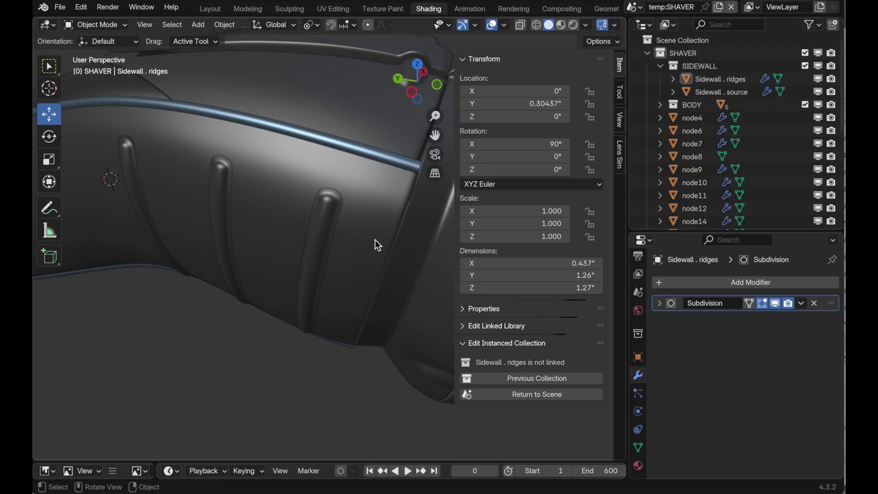
- Examine the mesh topology of the separate Sidewall . source and Sidewall . ridges objects in Edit Mode
mouse_move(326, 231)
middle_mouse_down()
mouse_move(354, 182)
mouse_move(354, 149)
mouse_move(358, 213)
mouse_move(332, 230)
mouse_move(384, 240)
mouse_move(319, 251)
mouse_move(370, 217)
mouse_move(384, 230)
mouse_move(309, 359)
mouse_move(358, 256)
mouse_move(363, 187)
mouse_move(344, 211)
middle_mouse_up()
left_click(370, 216)
key("Tab")
left_click(292, 385)
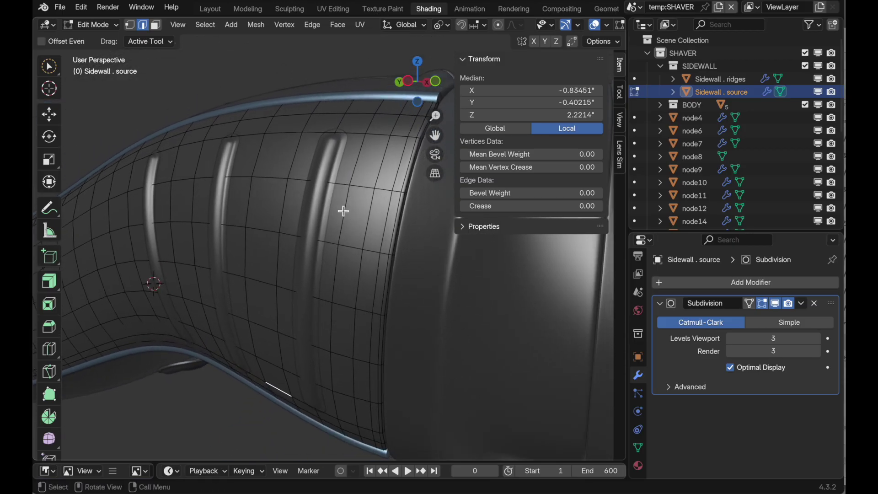
key("Tab")
left_click(333, 147)
key("Tab")
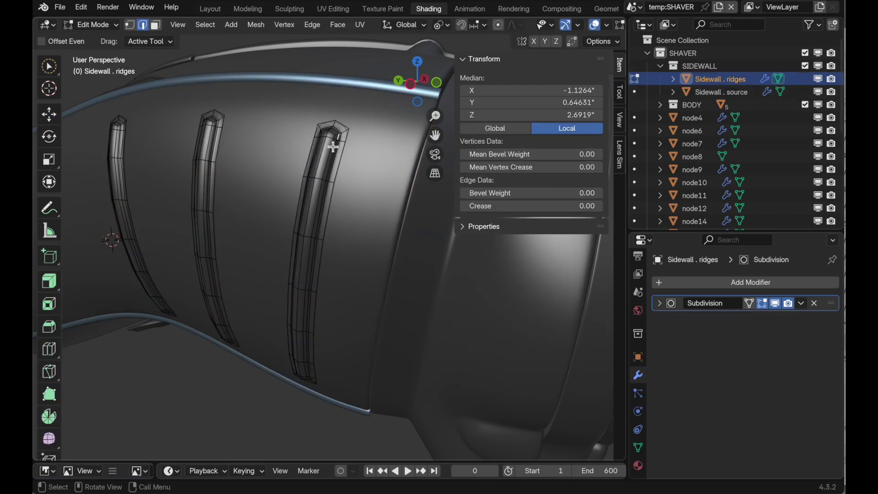
middle_click_drag(333, 146, 327, 164)
key("Tab")
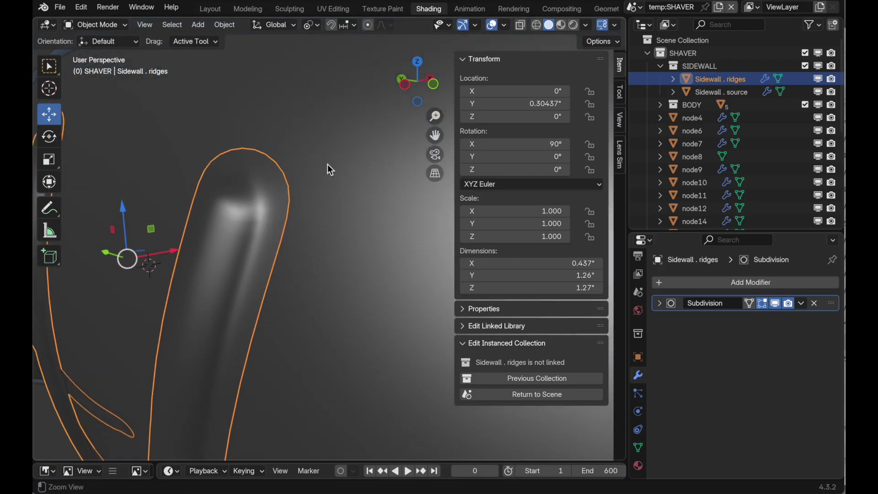
- Inspect in Edit Mode how the outer border of the separate ridges sits against the sidewall surface, including from behind
middle_click_drag(249, 246, 245, 225)
middle_click_drag(292, 174, 304, 119)
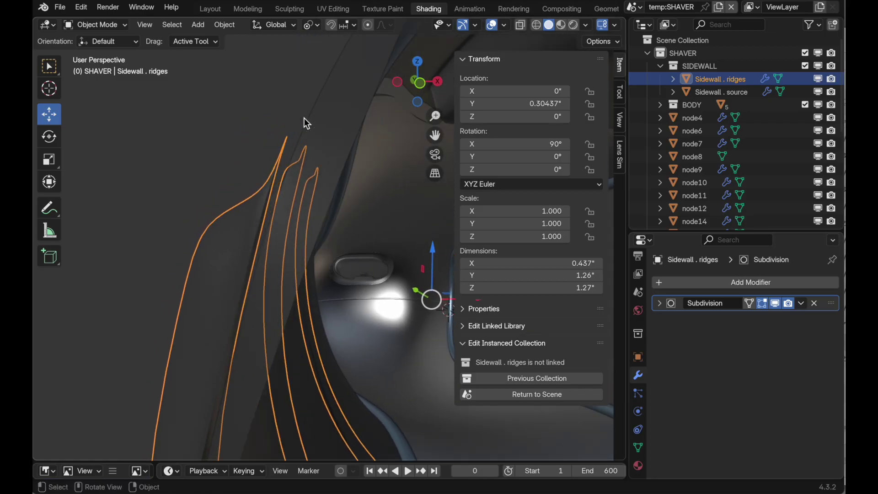
key("Tab")
middle_click_drag(301, 187, 294, 165)
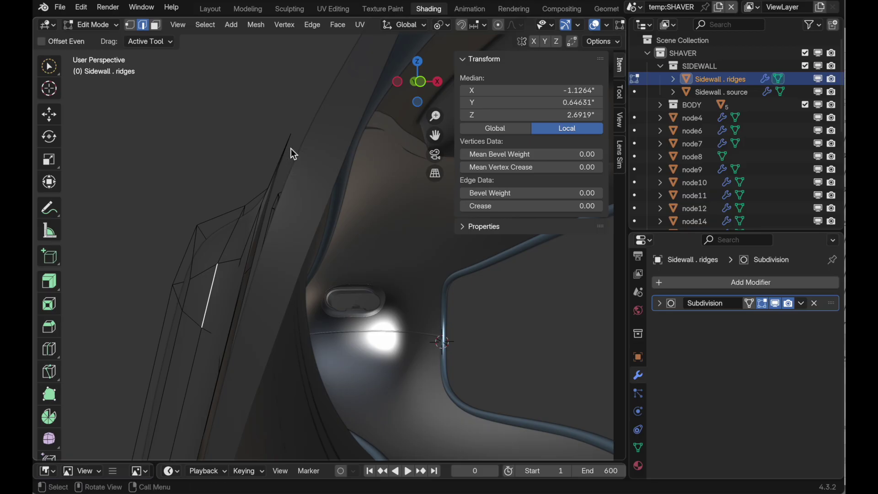
left_click(309, 148)
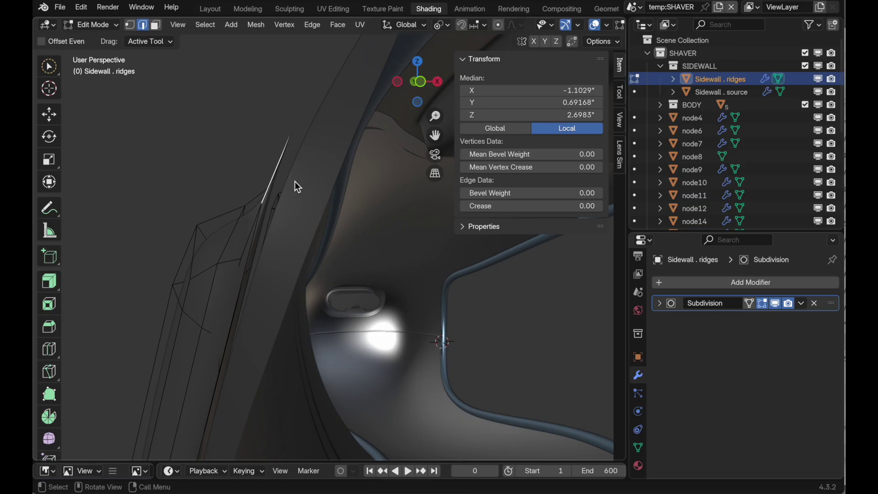
middle_click_drag(296, 183, 353, 111)
middle_click_drag(323, 163, 357, 240)
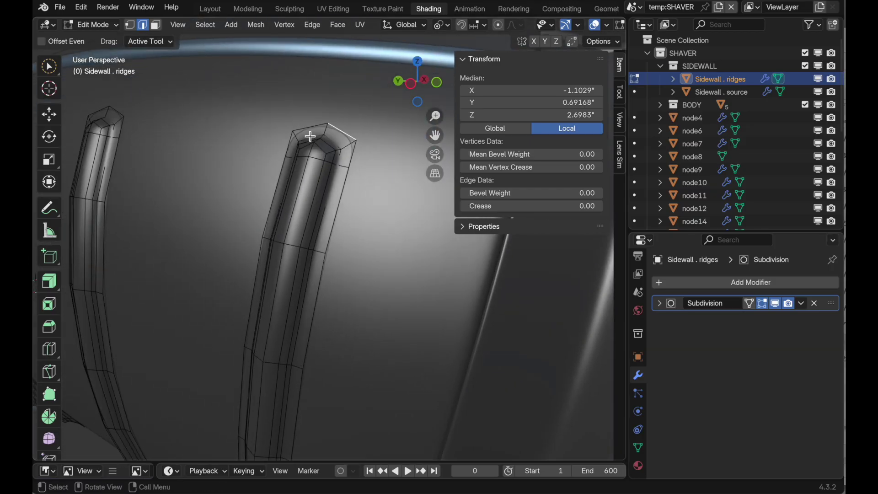
- Select the outer border edge loops of all three ridges and switch to vertex selection
left_click(346, 181)
left_click(638, 448)
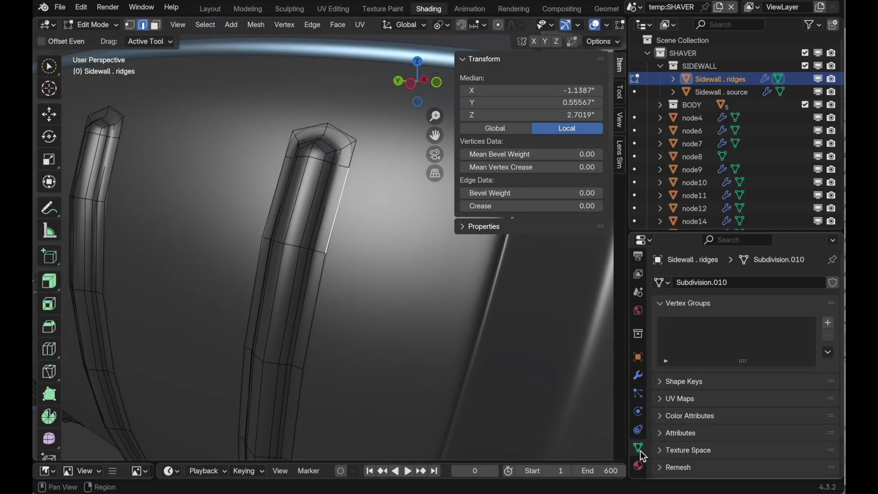
left_click(344, 192, "alt")
left_click(118, 156, "alt+shift")
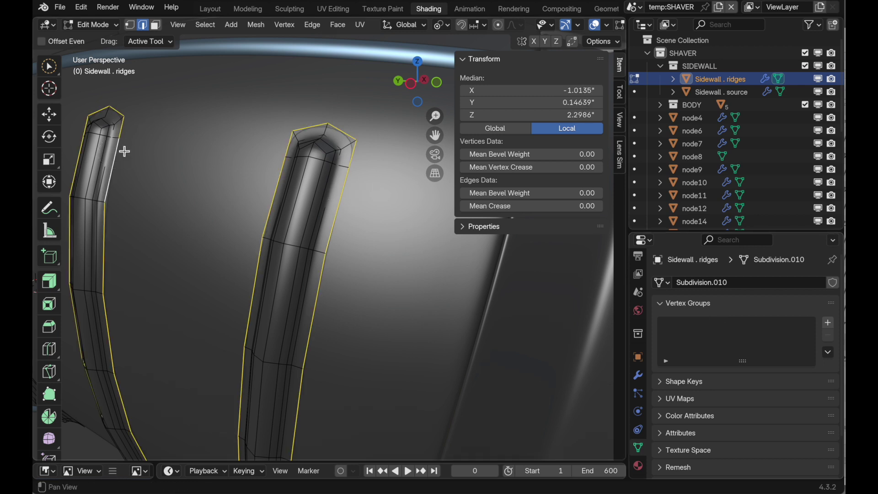
middle_click_drag(122, 149, 286, 183)
left_click(163, 193, "alt+shift")
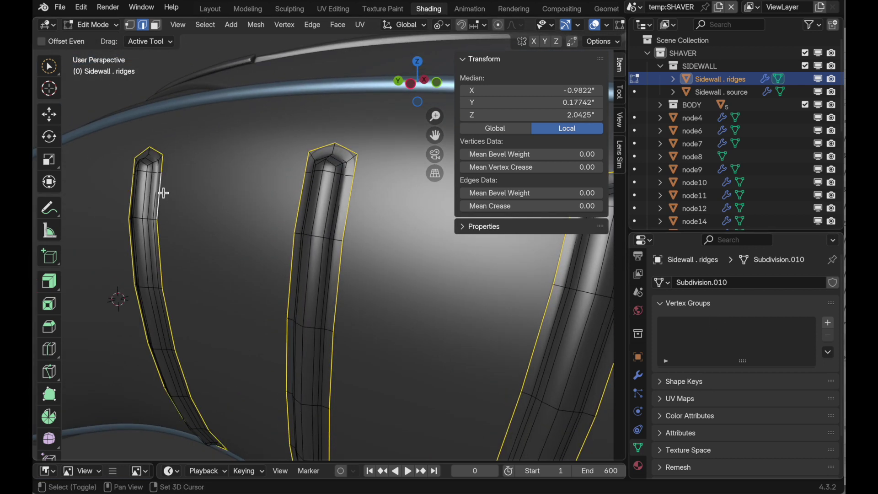
key("1")
middle_click_drag(394, 240, 163, 198)
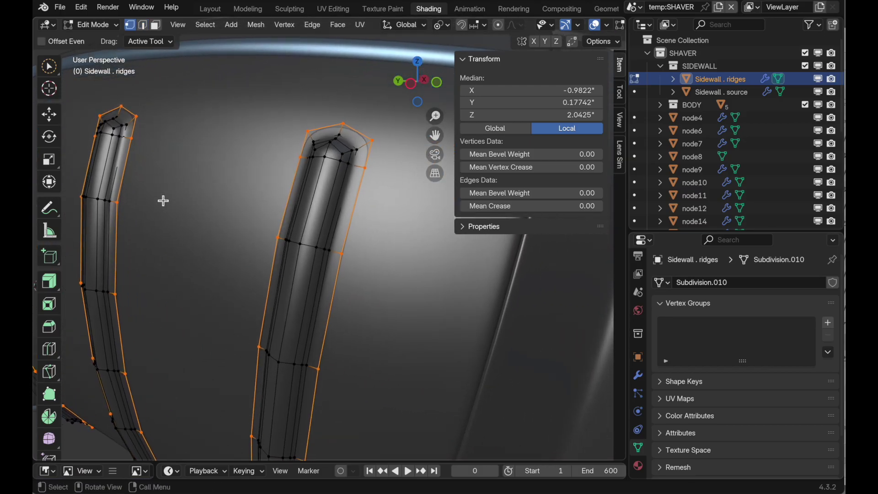
- Add a vertex group named "Verts 1" to the ridges and assign the selected border vertices with a weight of 1.000
left_click(828, 323)
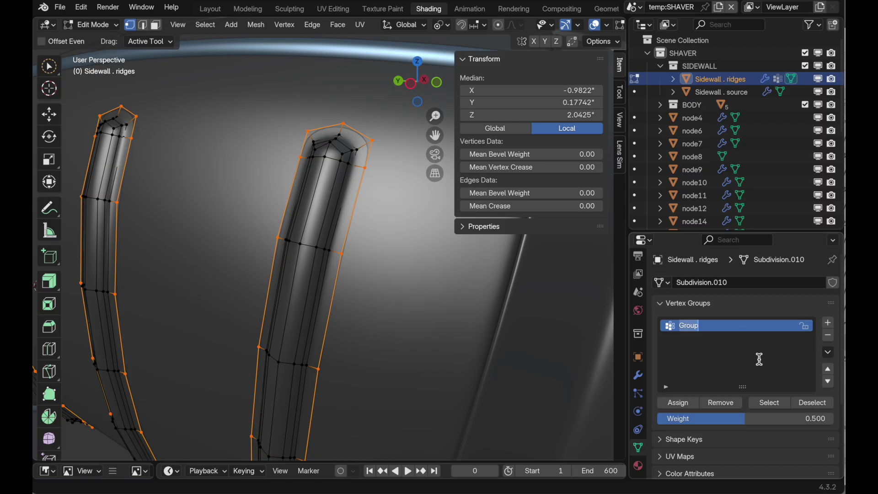
type("Verts 1")
key("Return")
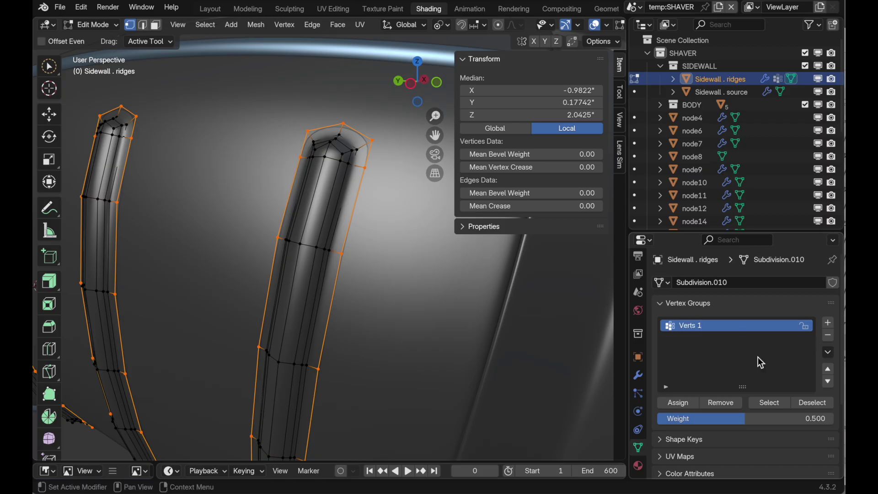
left_click_drag(705, 419, 823, 419)
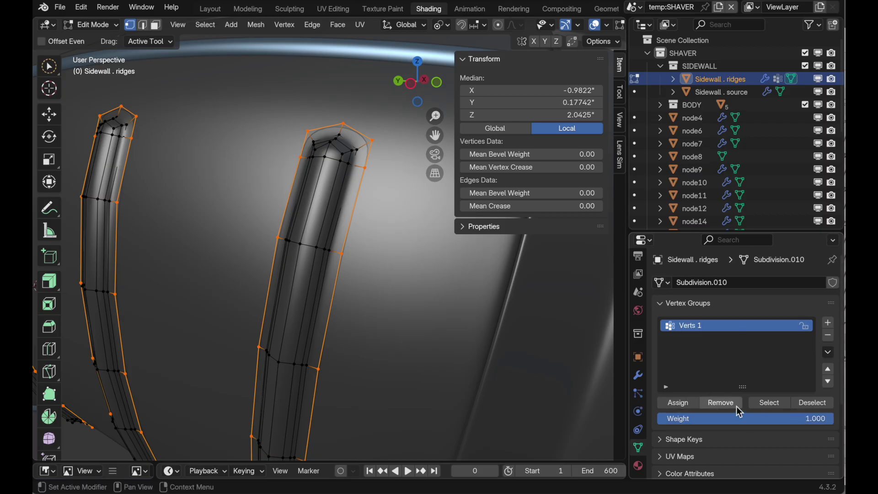
left_click(684, 404)
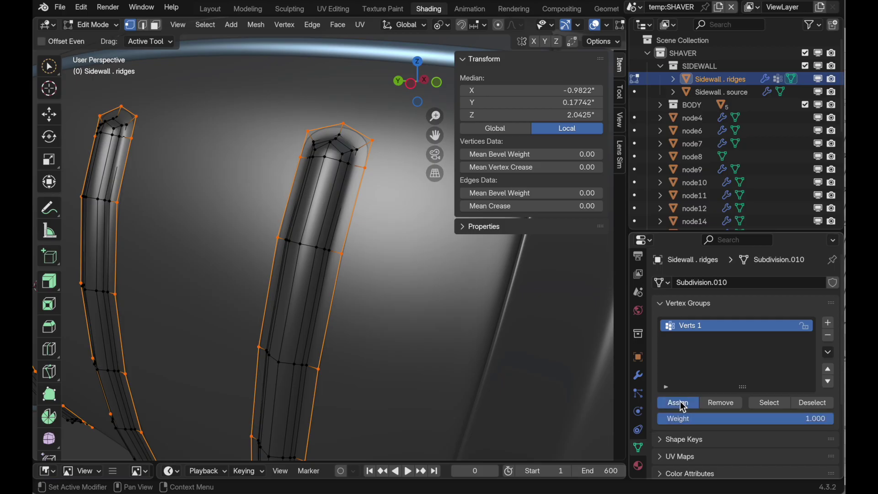
- Add a Shrinkwrap modifier to the ridges with Sidewall . source as target and Verts 1 as vertex group
middle_click_drag(356, 151, 337, 131)
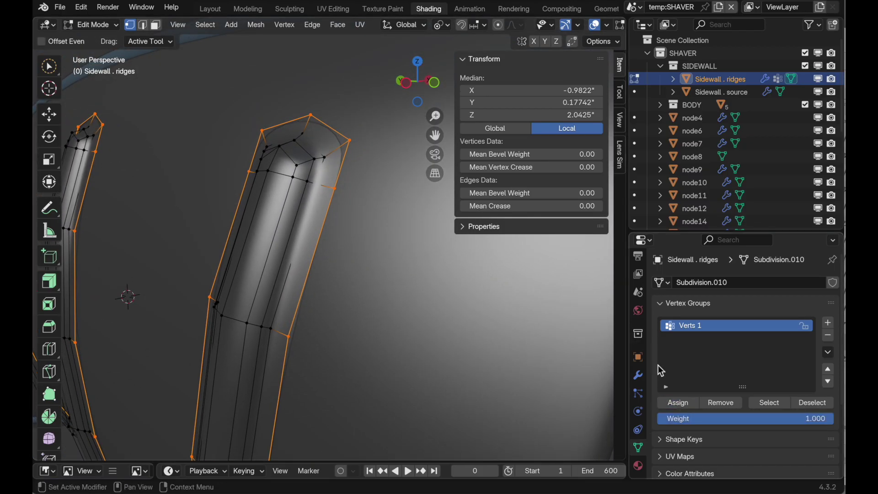
left_click(640, 376)
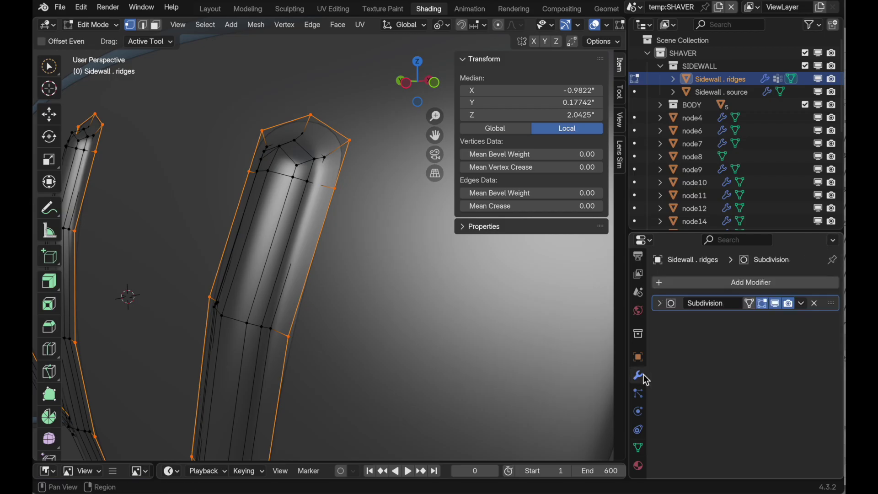
left_click(745, 286)
mouse_move(723, 310)
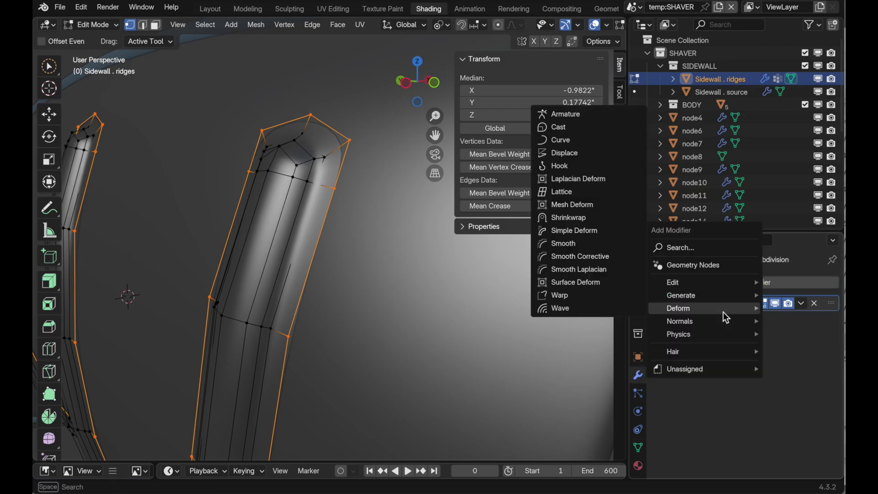
left_click(601, 220)
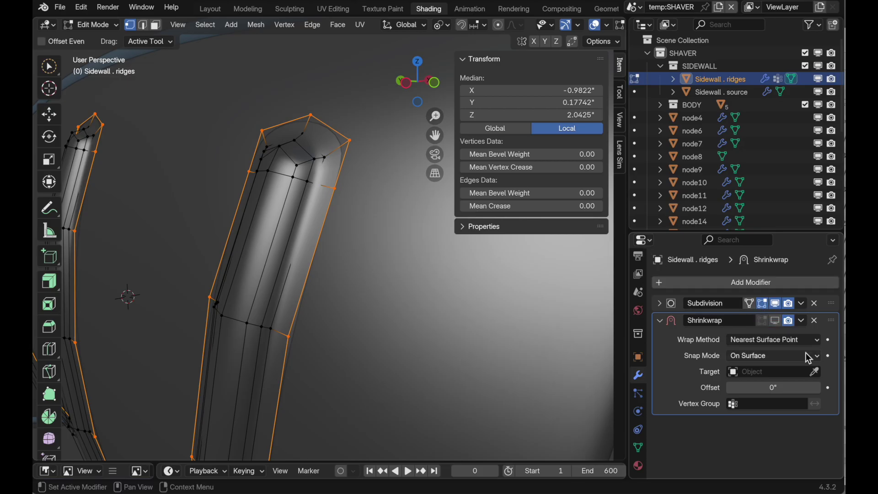
left_click(816, 372)
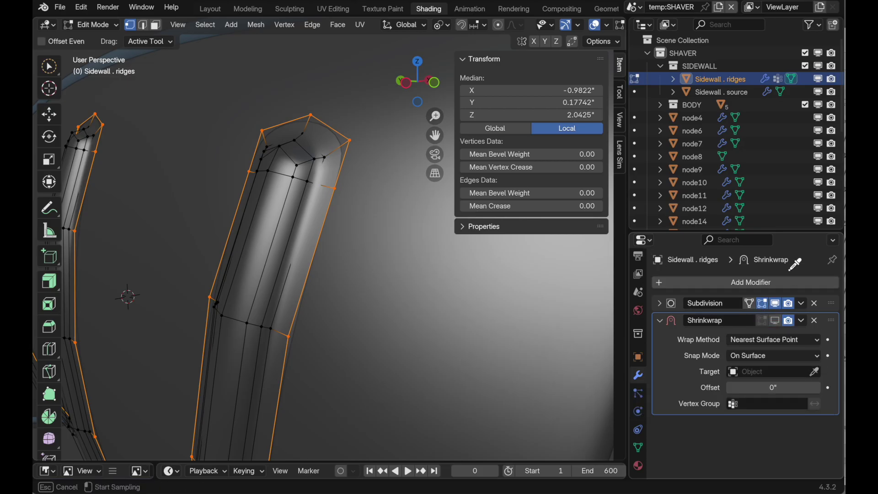
left_click(745, 97)
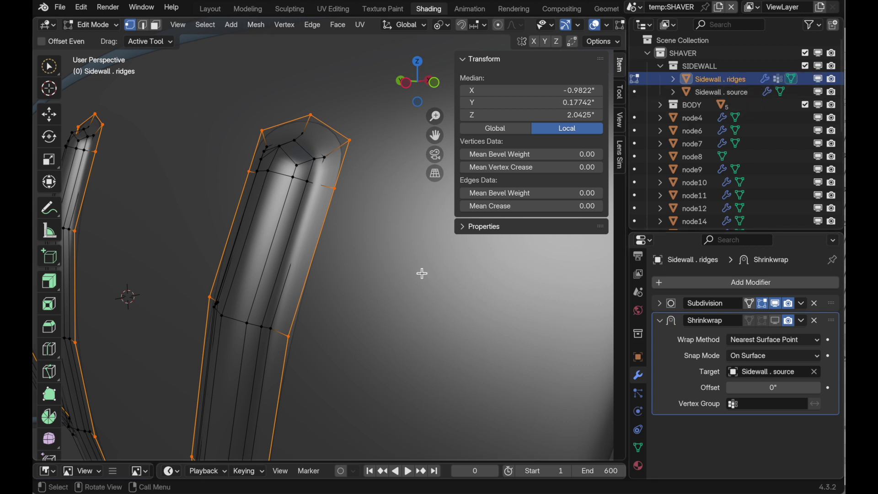
left_click(738, 405)
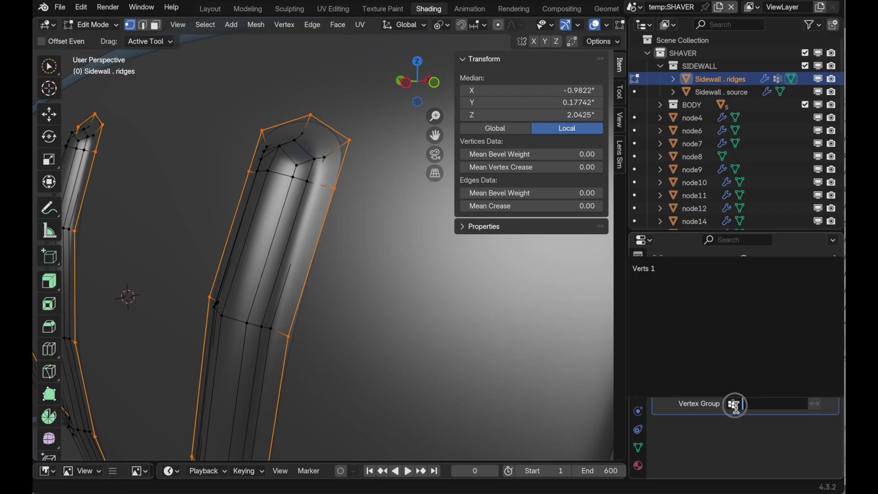
left_click(664, 270)
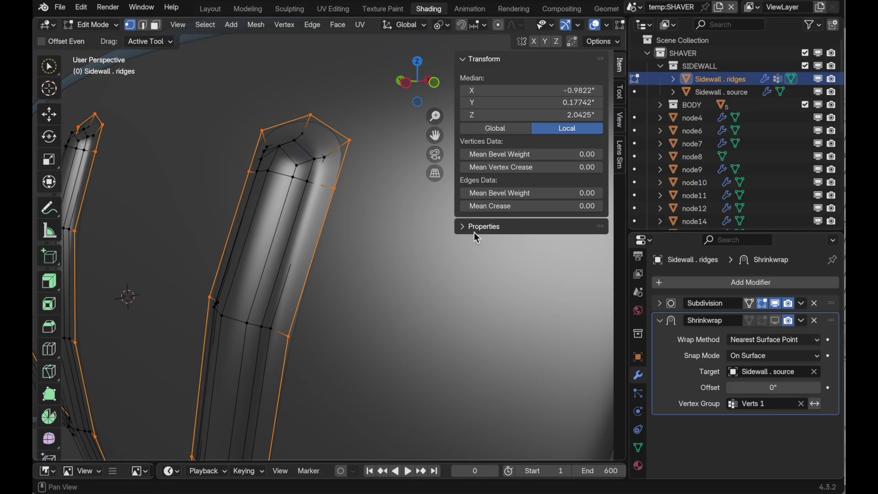
- Return to Object Mode, hide the viewport overlays, and turn on the Shrinkwrap modifier's viewport display
key("Tab")
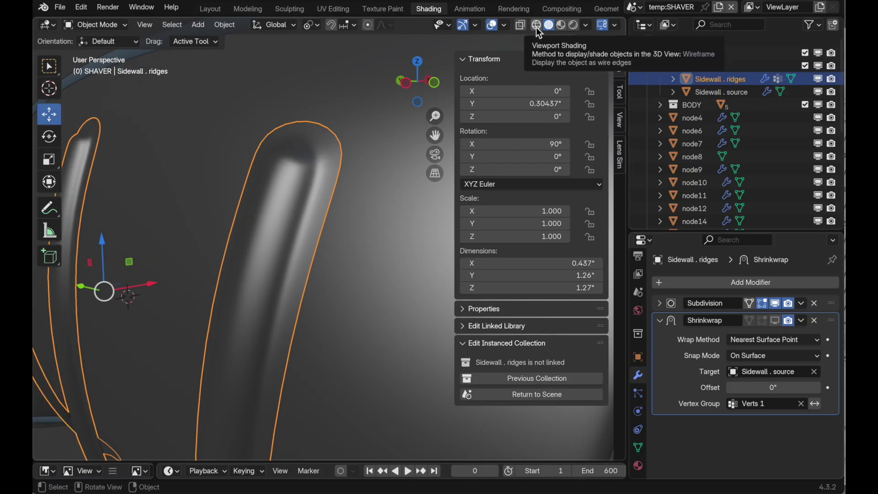
left_click(492, 25)
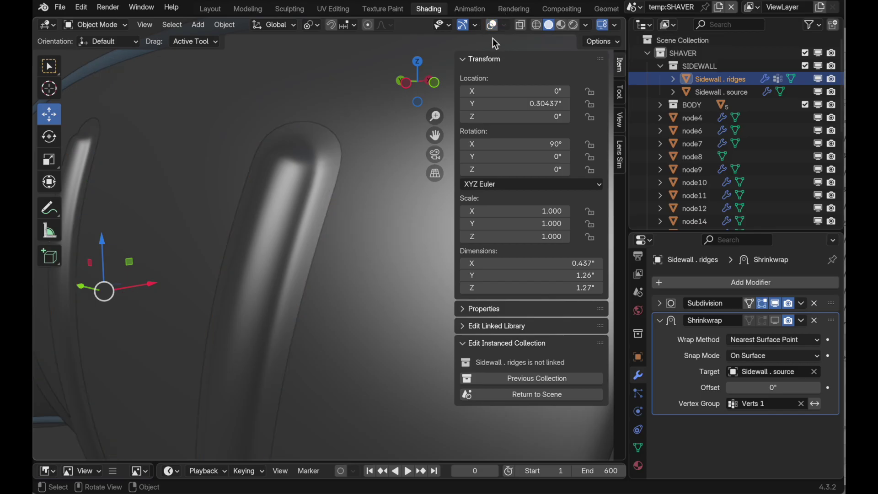
left_click(764, 322)
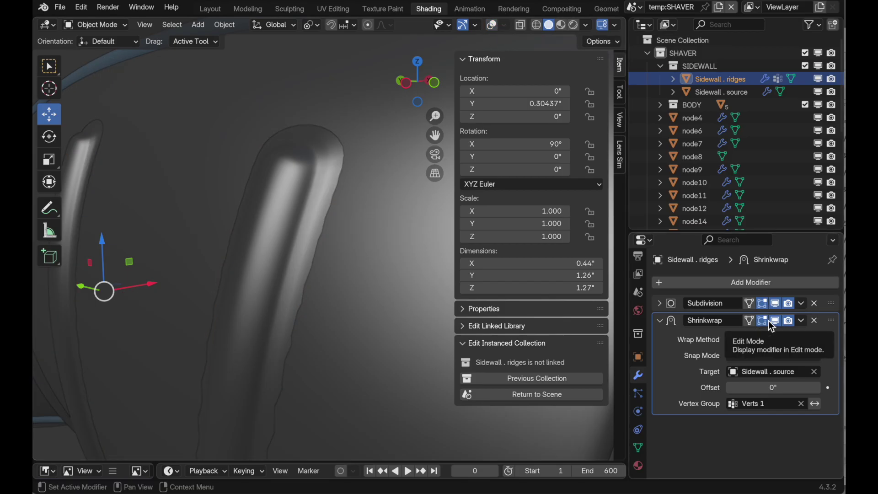
- Switch the viewport to Material Preview shading and examine the ridge's upper end where it meets the sidewall
left_click(560, 25)
middle_click_drag(306, 224, 370, 200)
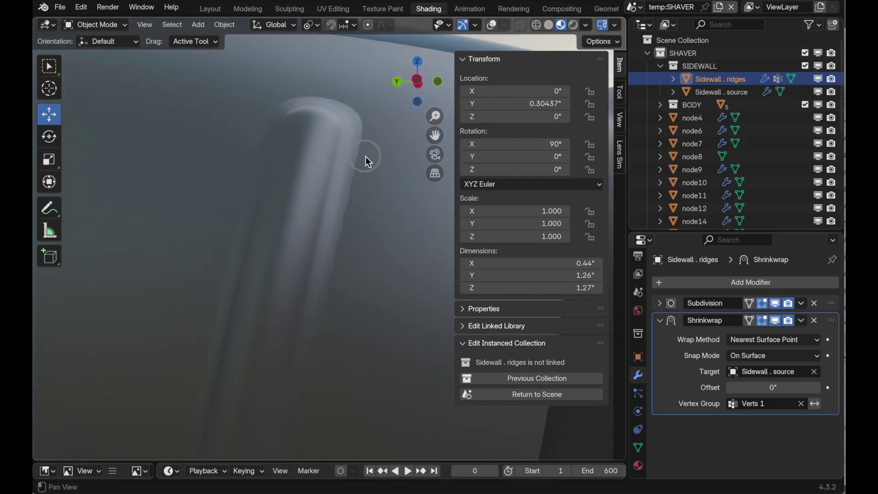
middle_click_drag(366, 157, 364, 194)
middle_click_drag(364, 225, 381, 206, "shift")
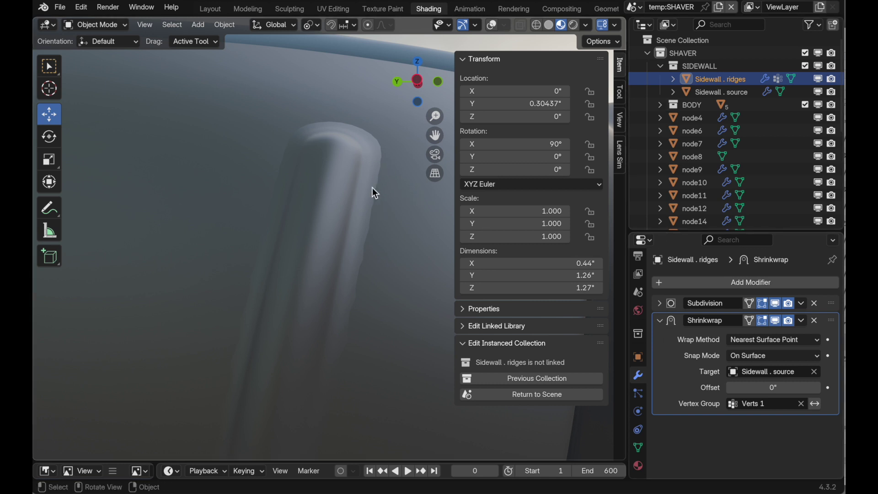
- Add a Data Transfer modifier to the ridges below Shrinkwrap and collapse both modifiers
left_click(661, 321)
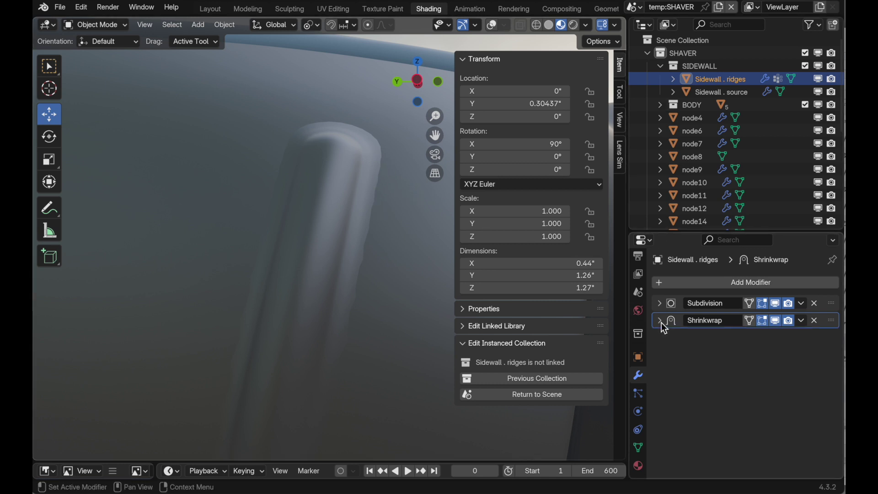
left_click(717, 287)
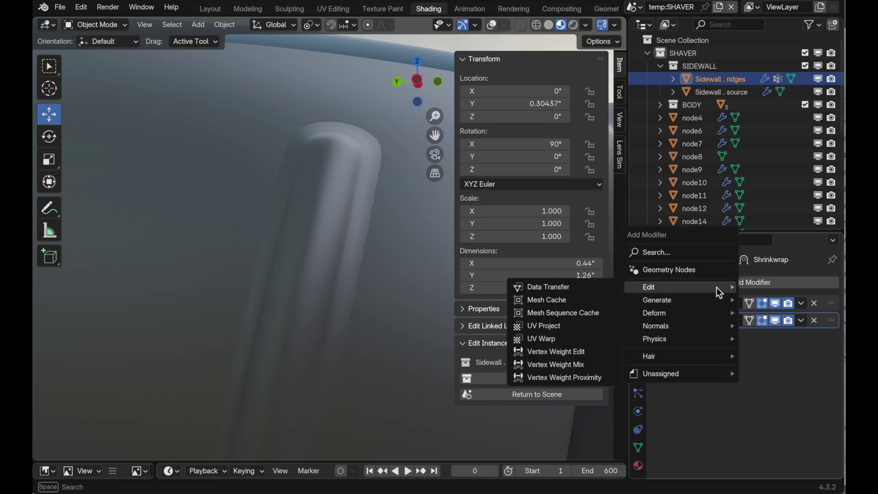
left_click(594, 290)
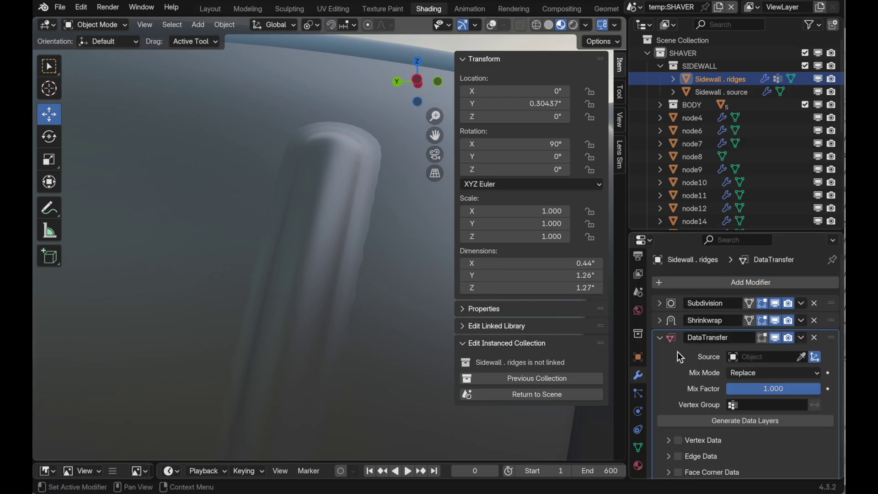
scroll(677, 364, "down", 2)
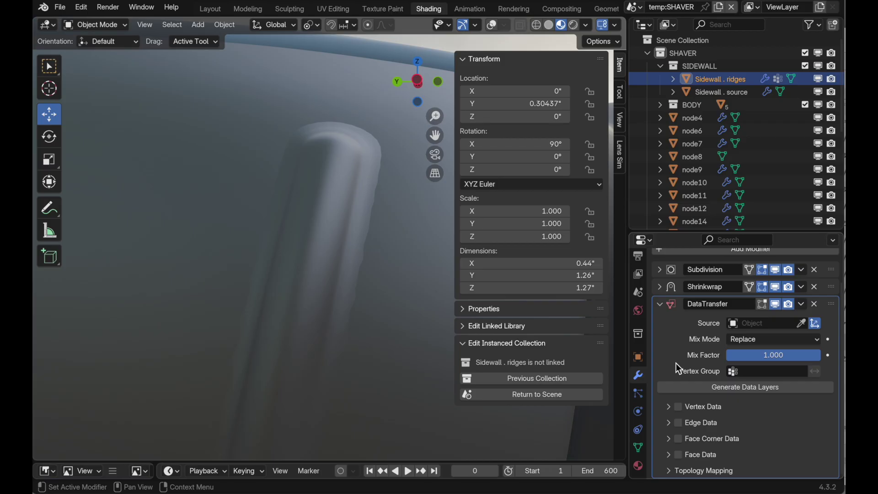
left_click(660, 304)
- Duplicate the ridges' Verts 1 vertex group in Edit Mode with overlays shown, rename the copy "Verts 2", and return to Object Mode
left_click(639, 448)
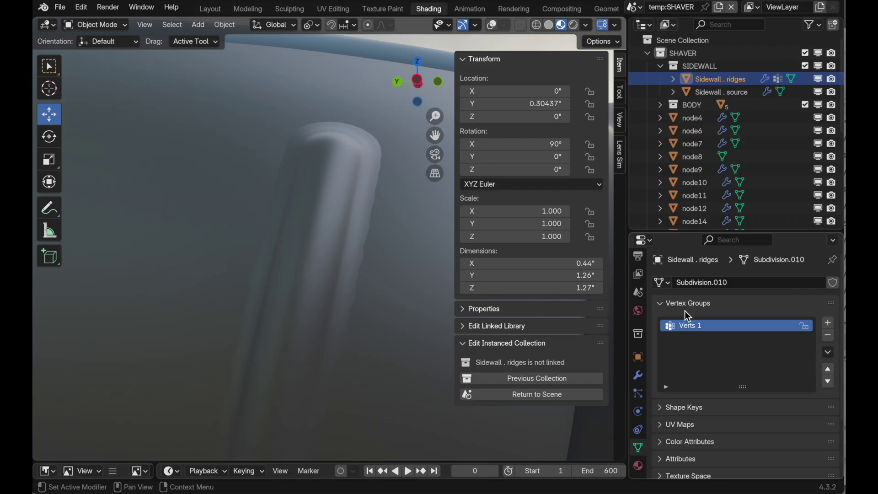
key("Tab")
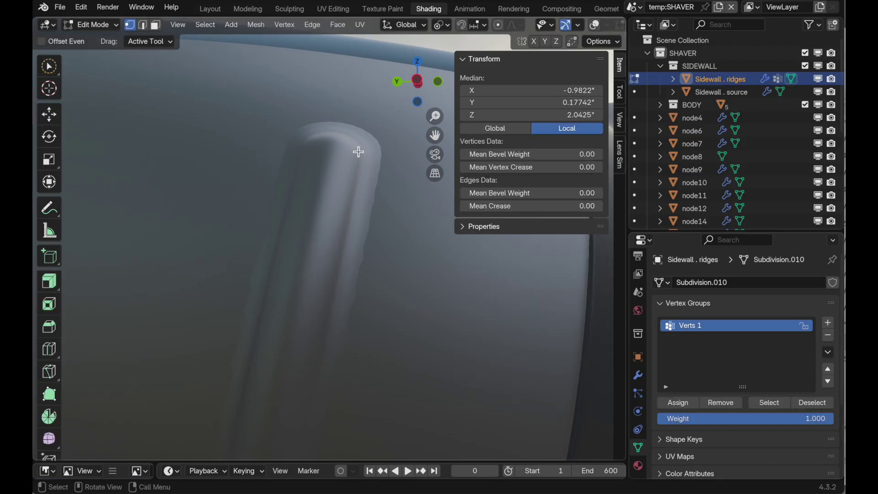
left_click(594, 25)
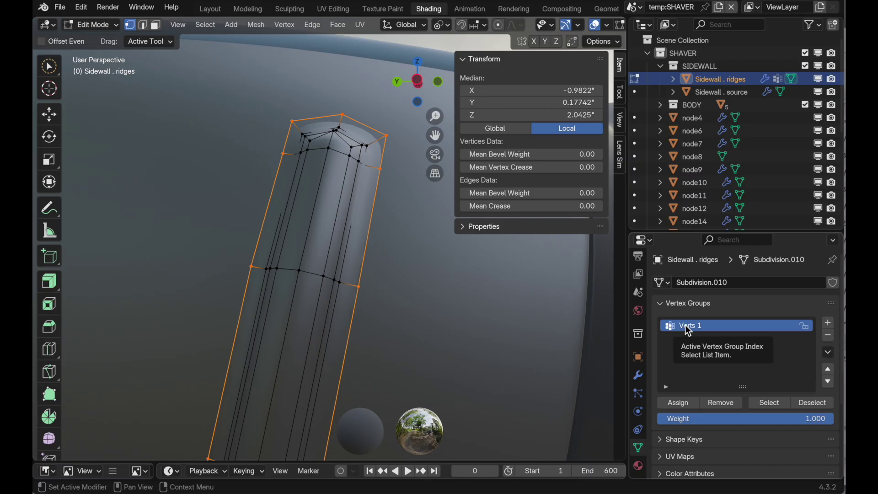
left_click(828, 353)
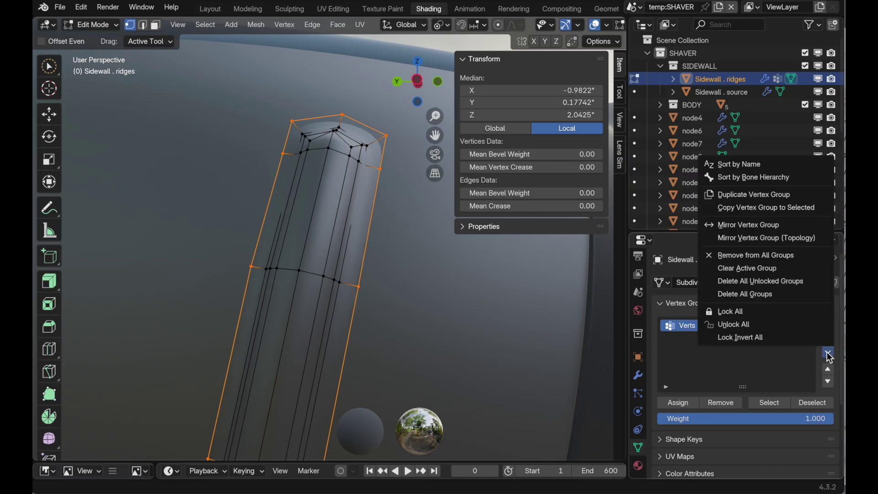
left_click(777, 197)
double_click(703, 340)
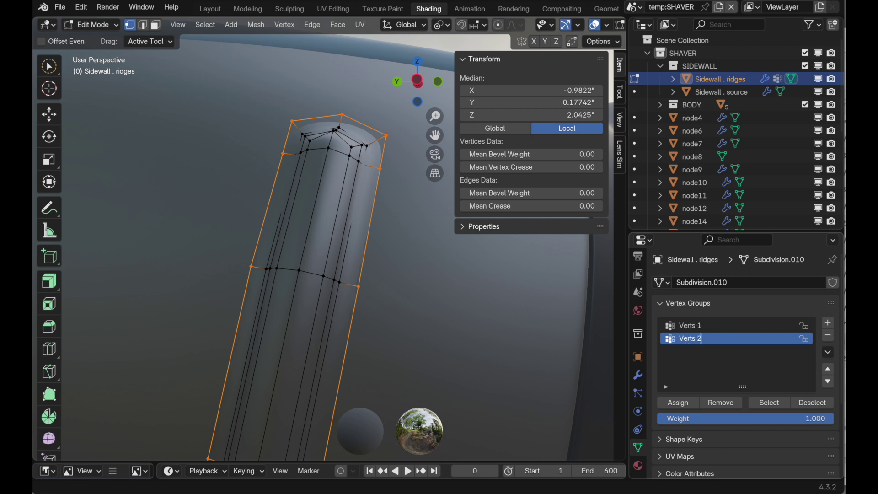
type("Verts 2")
key("Return")
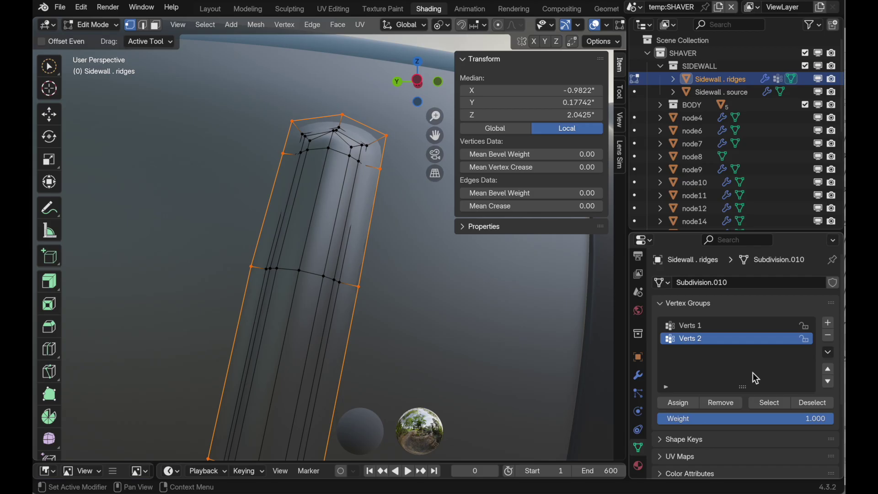
key("Tab")
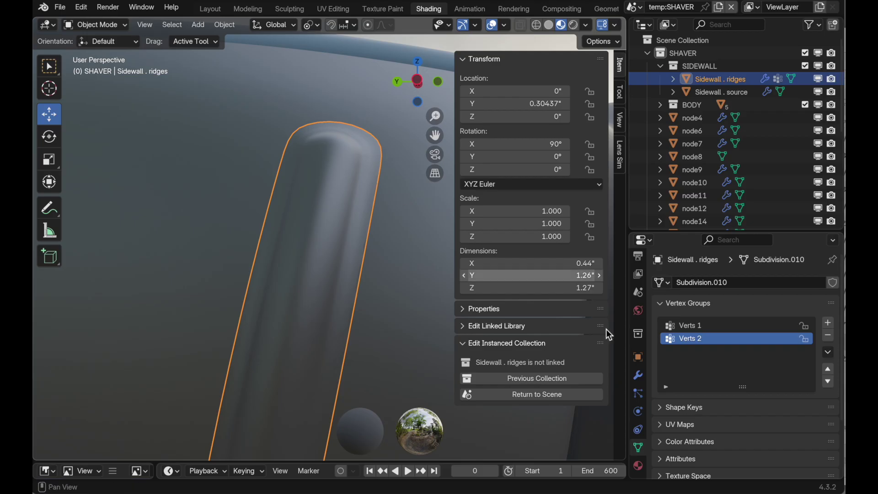
- Disable the Data Transfer modifier's viewport display, then set its source to Sidewall . source and its vertex group to Verts 2
left_click(640, 377)
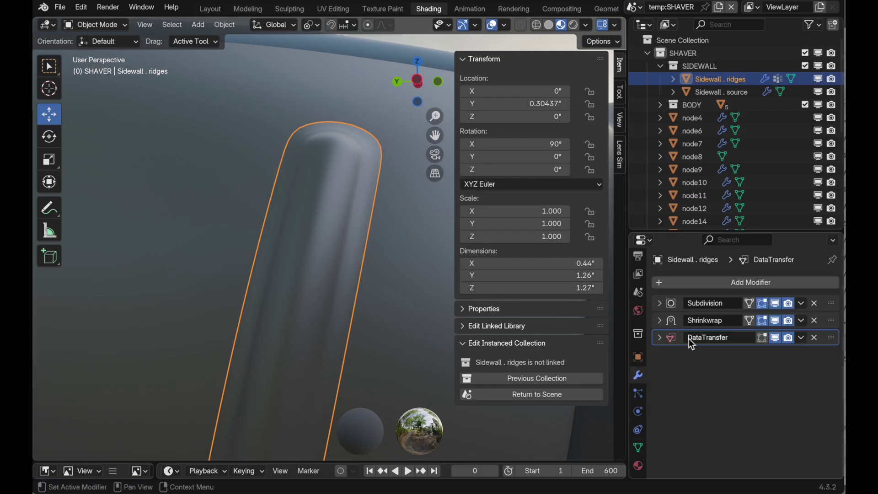
left_click(661, 339)
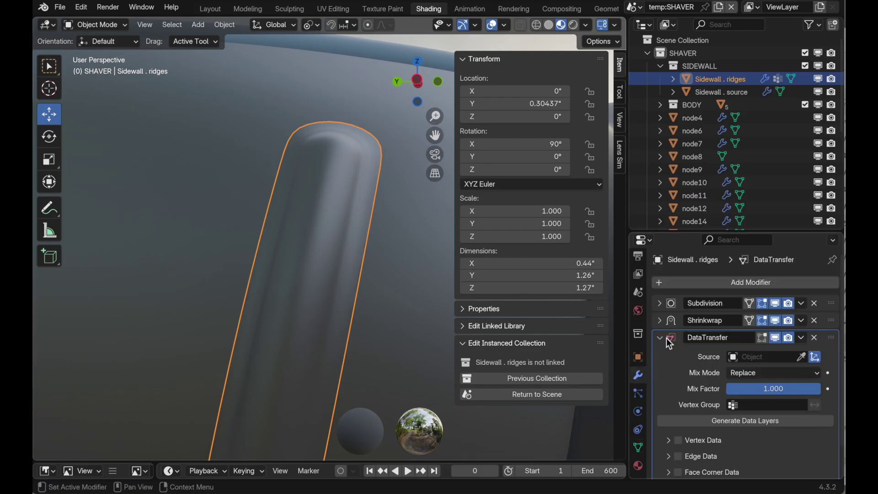
scroll(710, 345, "down", 2)
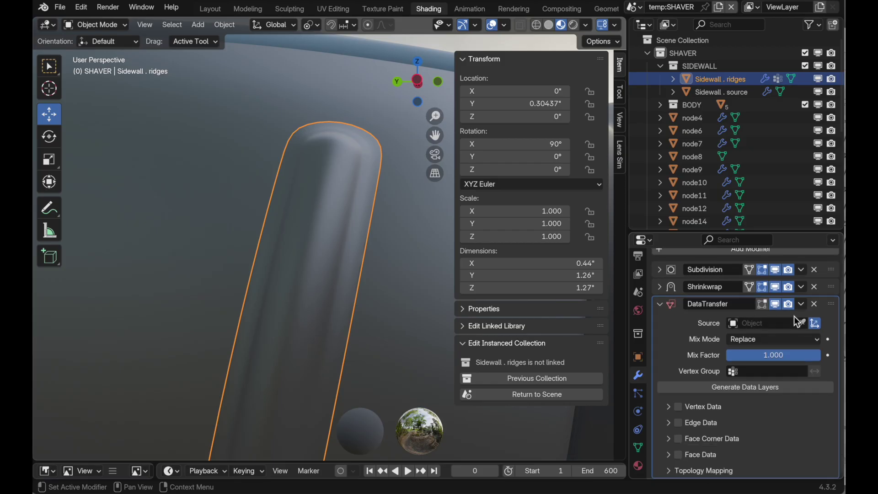
left_click(776, 304)
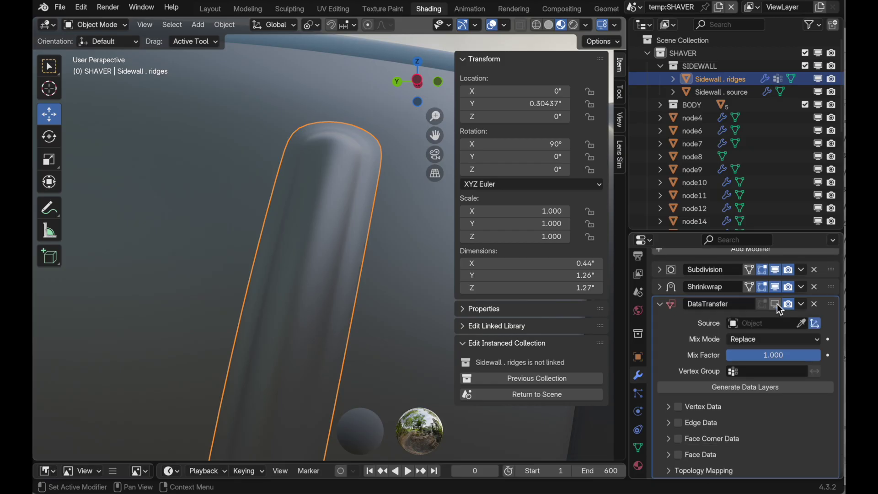
left_click(802, 324)
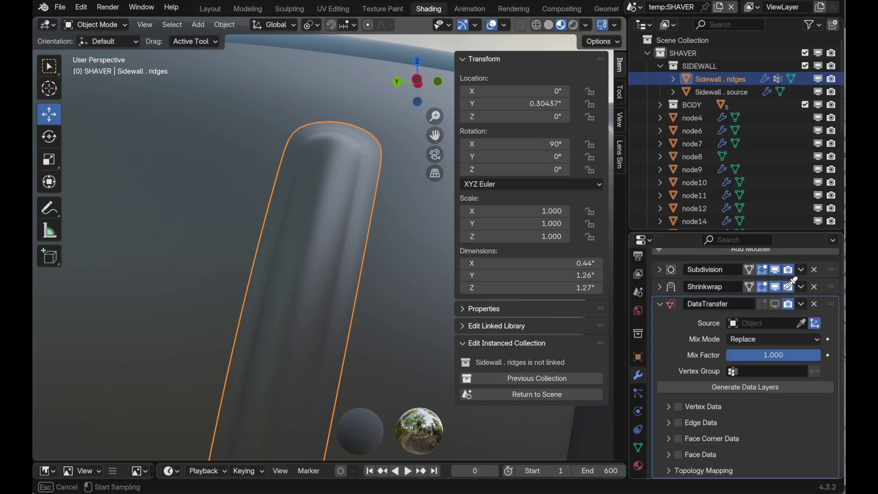
left_click(733, 97)
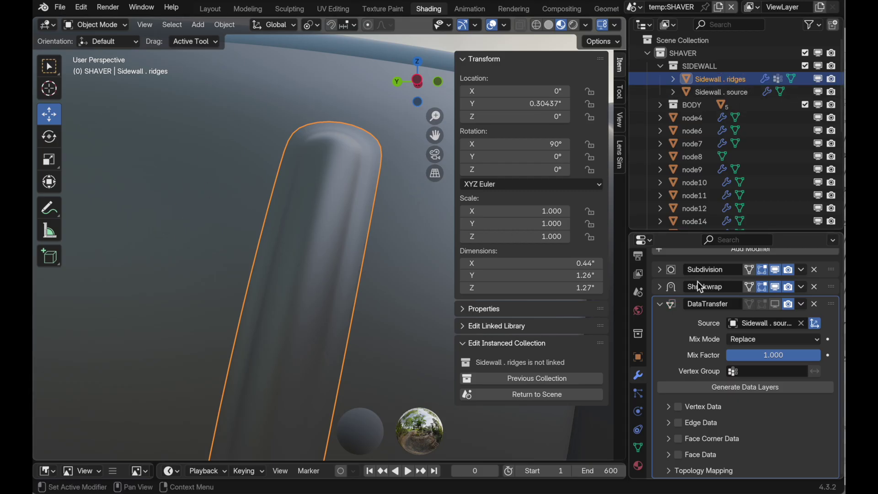
left_click(742, 370)
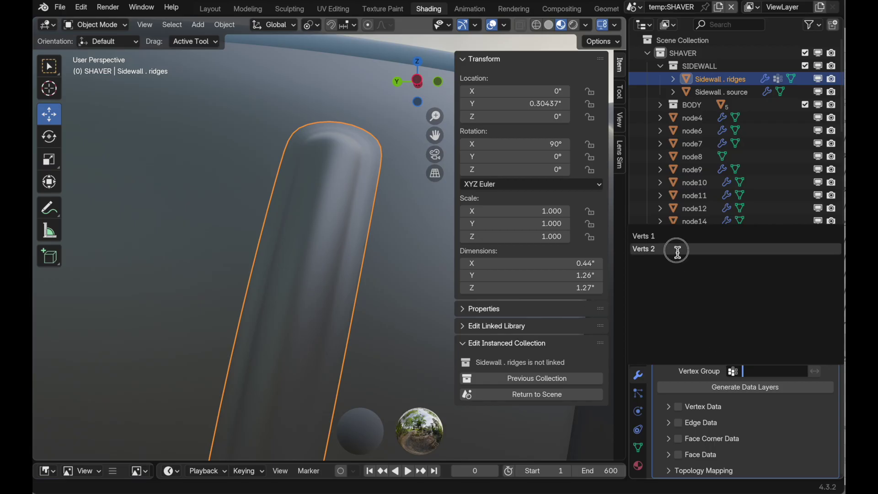
left_click(677, 251)
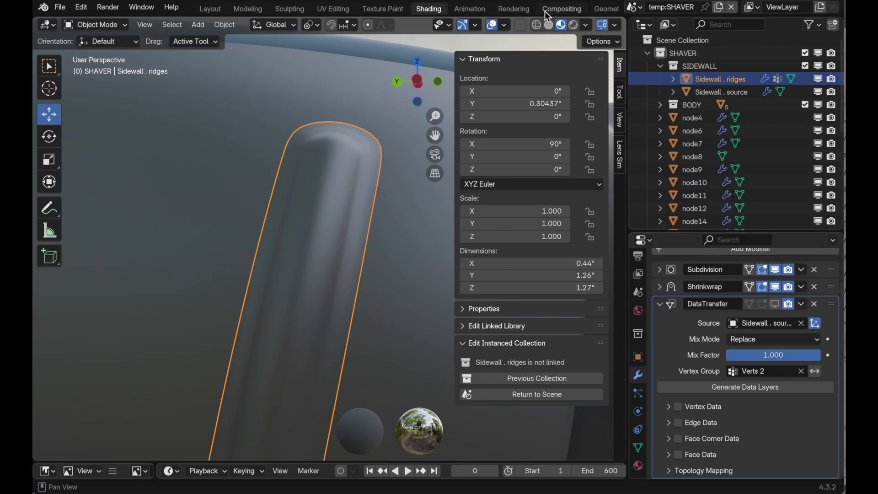
- Hide the overlays and enable Face Corner Data transfer of Custom Normals with Nearest Face Interpolated mapping
left_click(495, 28)
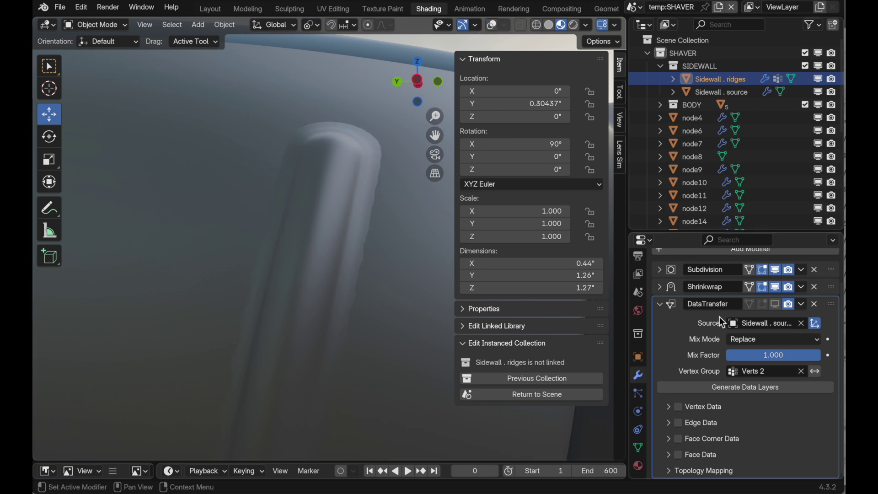
left_click(670, 440)
scroll(682, 440, "down", 4)
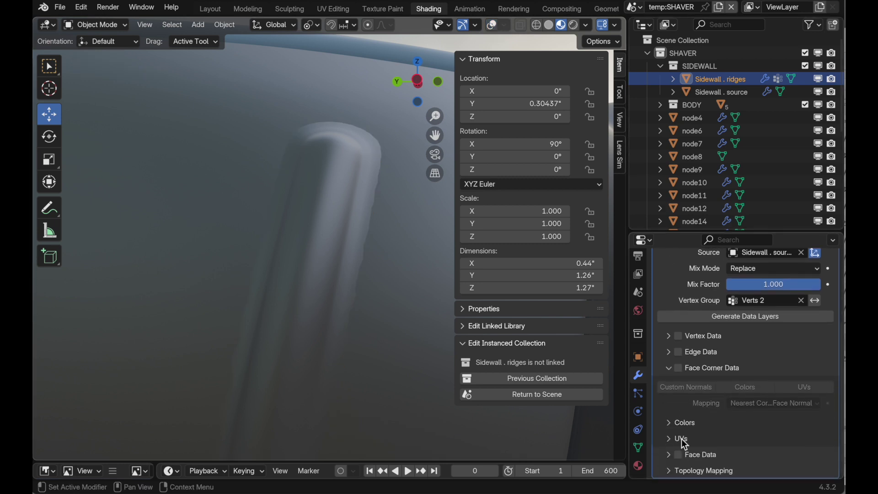
left_click(679, 369)
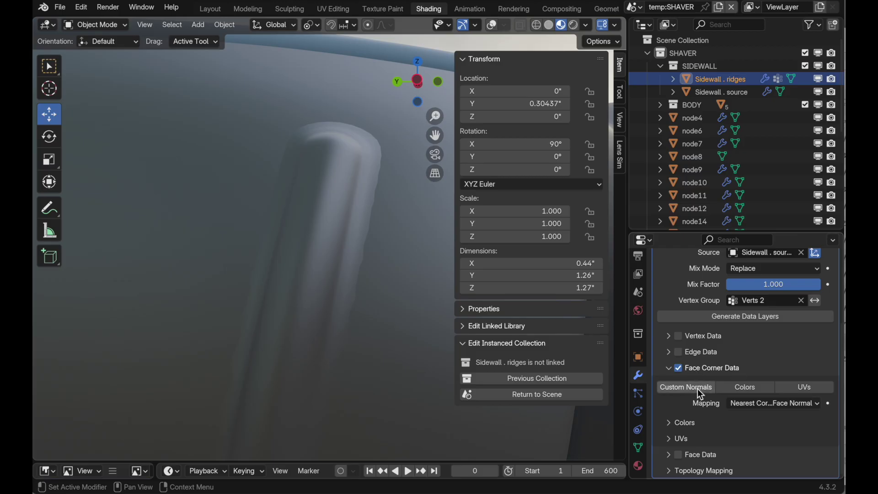
left_click(744, 406)
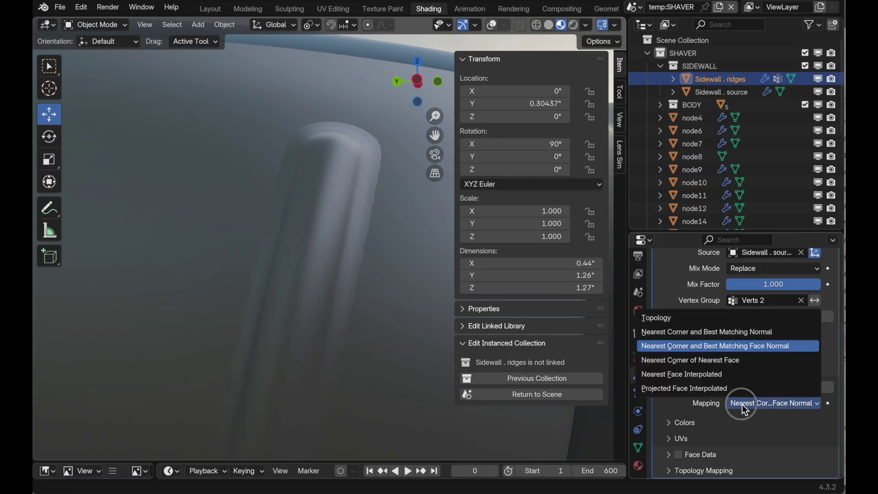
left_click(729, 373)
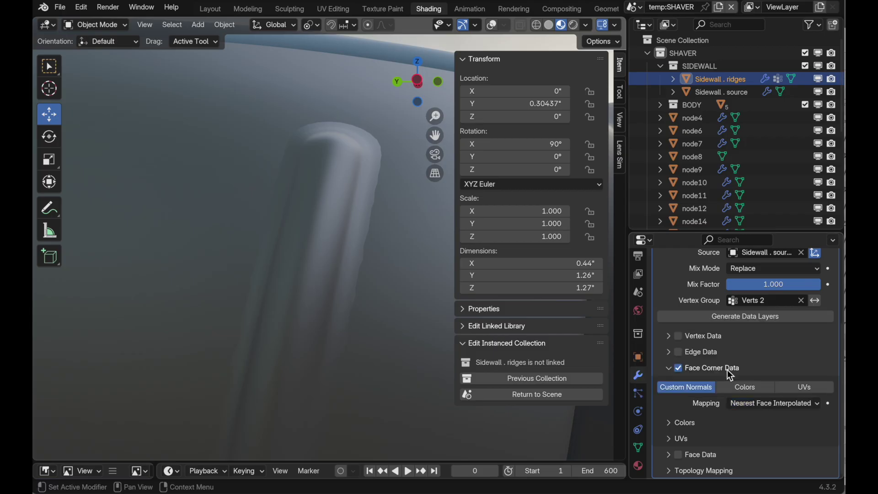
- Turn on the Data Transfer modifier's viewport display and inspect the shading at the ridge's upper end
scroll(729, 372, "up", 5)
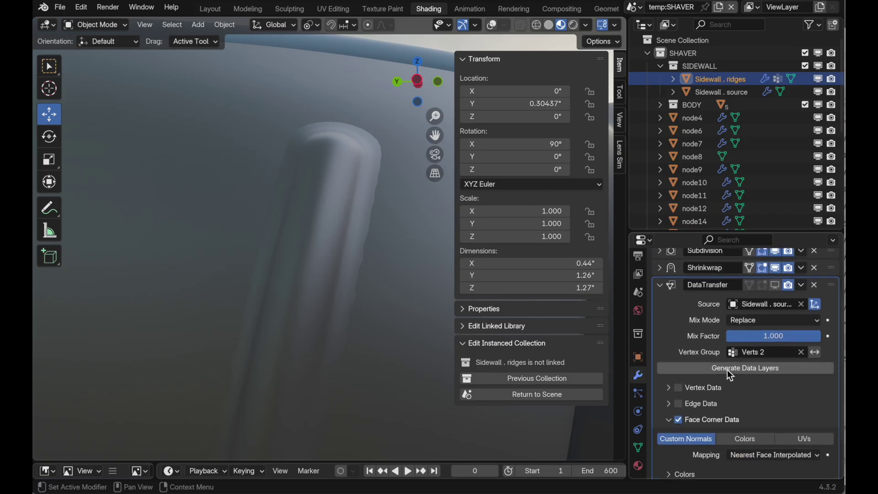
left_click(775, 338)
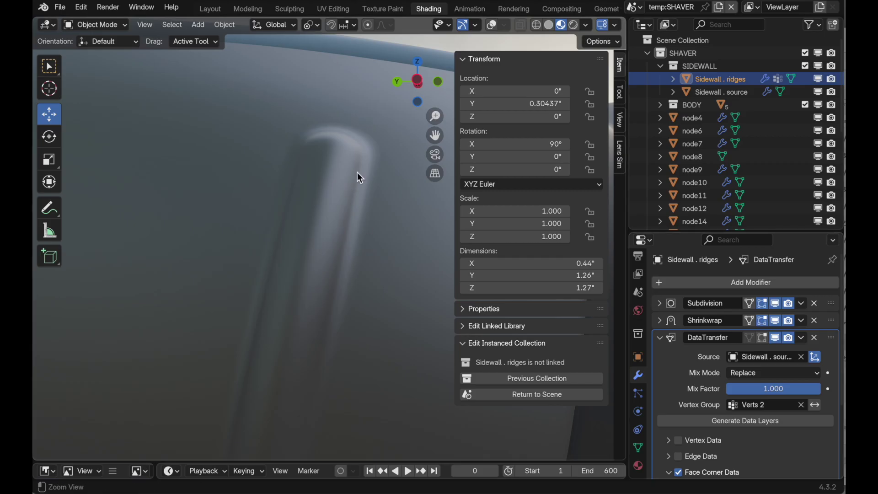
middle_click_drag(358, 172, 309, 181, "ctrl")
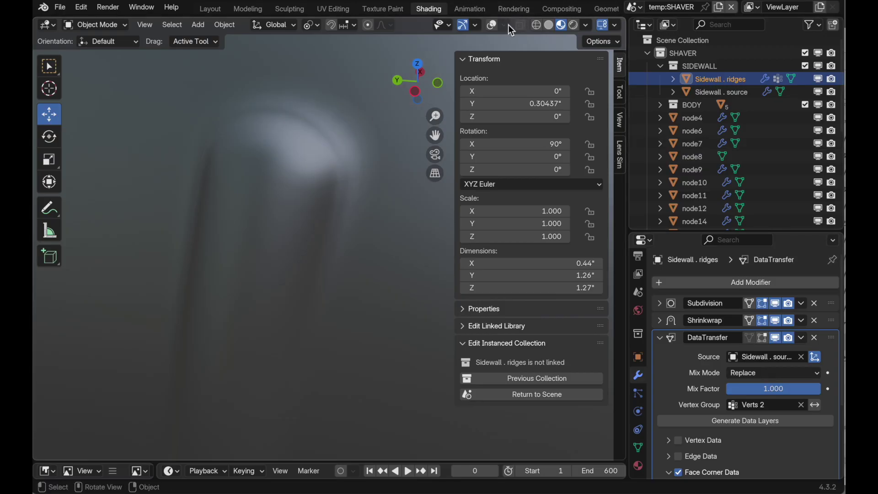
- Show the overlays, enter Edit Mode on the ridges, and select a single vertex near a ridge's upper end
left_click(492, 25)
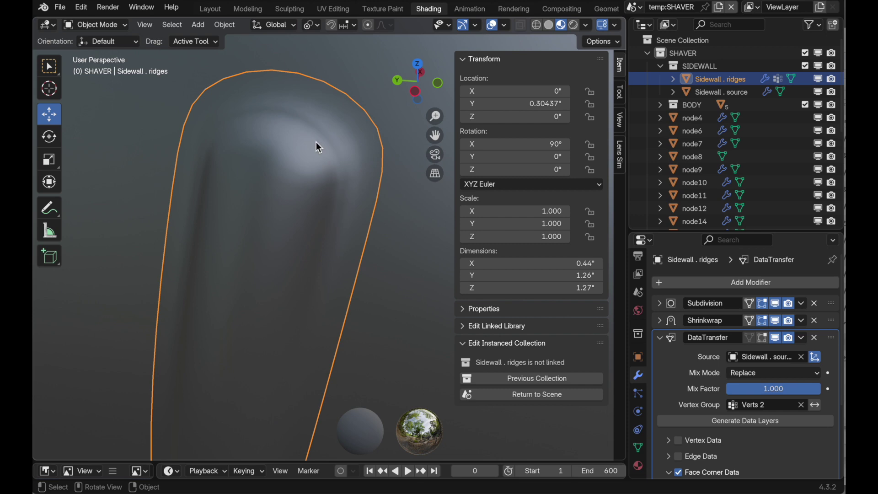
key("Tab")
left_click_drag(321, 142, 292, 108, "alt")
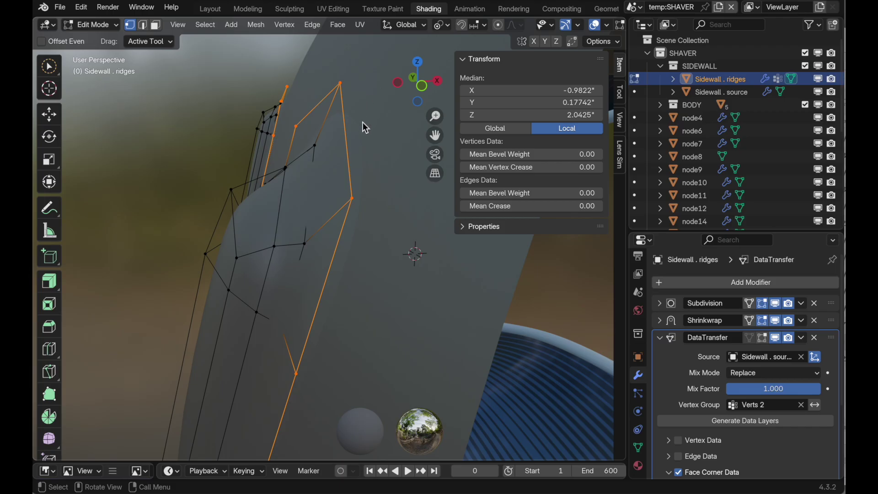
left_click_drag(363, 128, 353, 101, "alt")
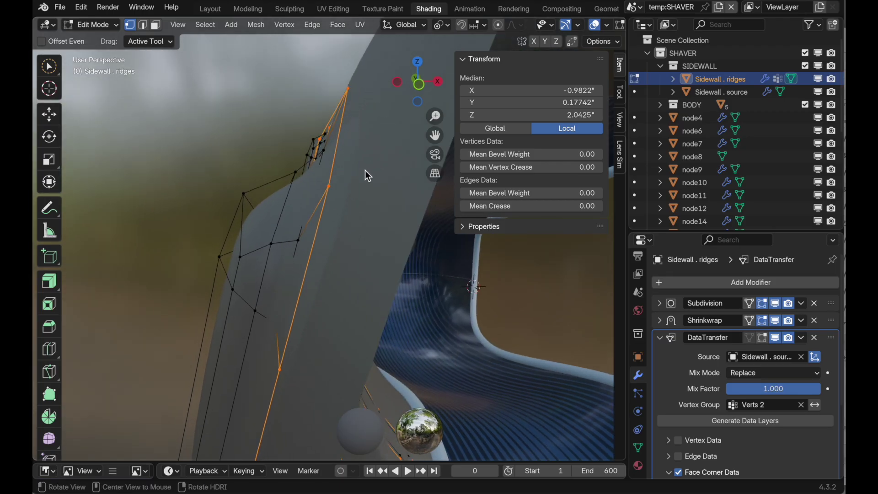
left_click_drag(366, 170, 282, 173, "alt")
left_click(291, 222)
mouse_move(291, 222)
left_mouse_down("alt")
mouse_move(355, 261)
mouse_move(347, 271)
mouse_move(298, 239)
mouse_move(312, 234)
mouse_move(299, 228)
mouse_move(309, 194)
mouse_move(303, 202)
mouse_move(328, 194)
mouse_move(309, 192)
mouse_move(269, 252)
mouse_move(306, 210)
mouse_move(307, 227)
mouse_move(295, 218)
left_mouse_up("alt")
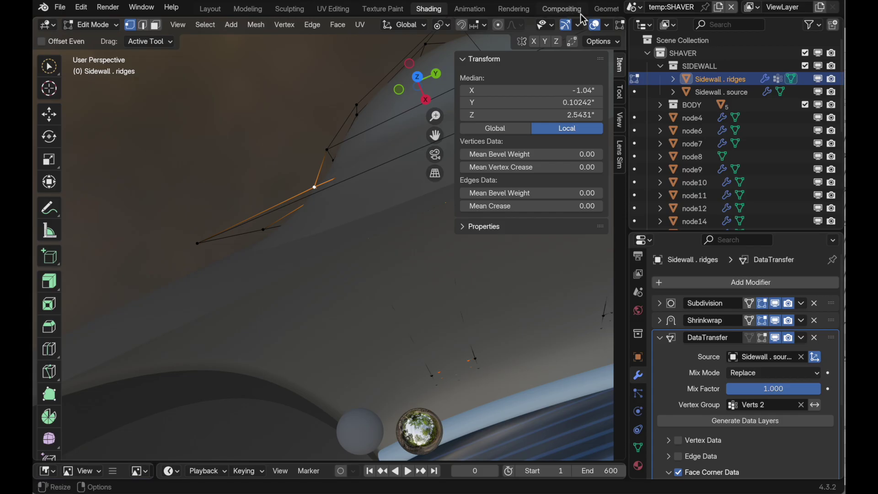
- Switch the viewport to Solid shading and view the ridge's profile around the selected vertex
scroll(579, 30, "down", 5)
left_click(549, 25)
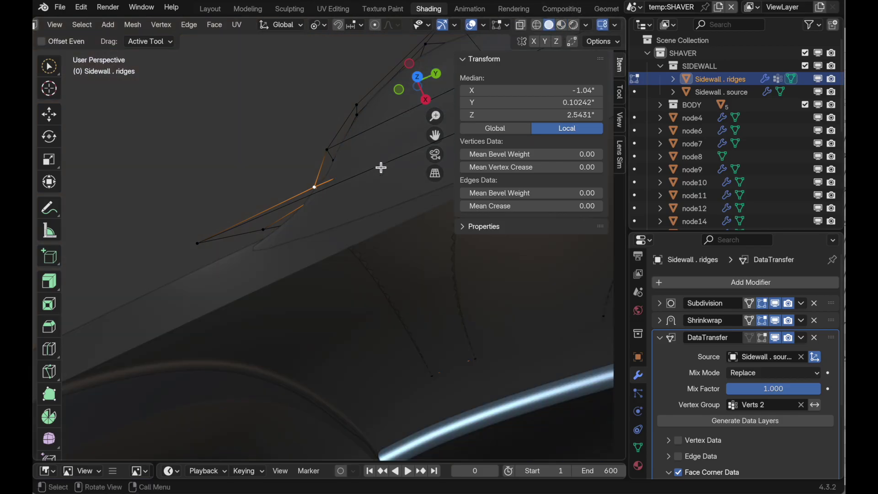
mouse_move(380, 166)
left_mouse_down("alt")
mouse_move(365, 188)
mouse_move(343, 180)
mouse_move(361, 122)
mouse_move(361, 132)
left_mouse_up("alt")
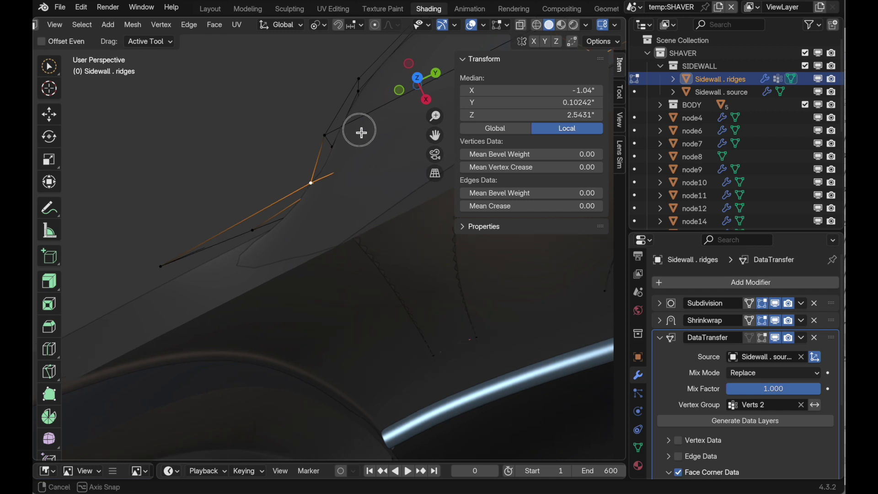
- Enable on-cage editing for the Subdivision and Shrinkwrap modifiers, and hide the sidebar for a clear view of the ridge profile
left_click(751, 305)
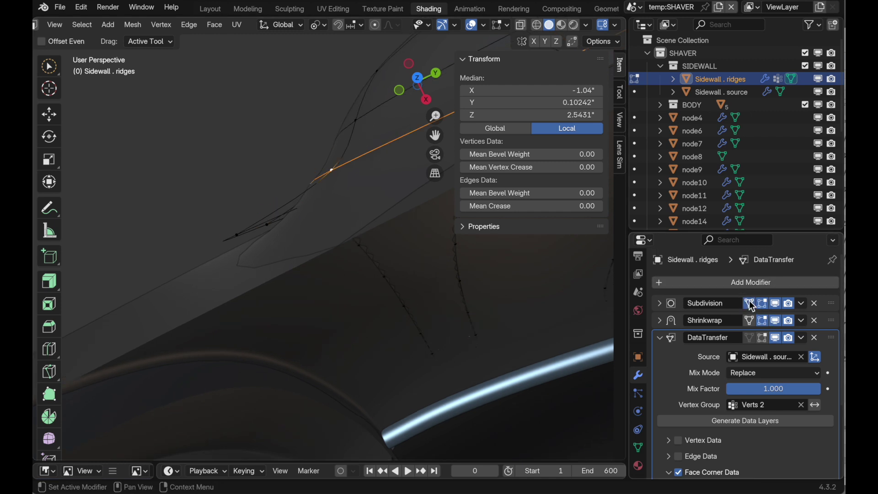
left_click(750, 321)
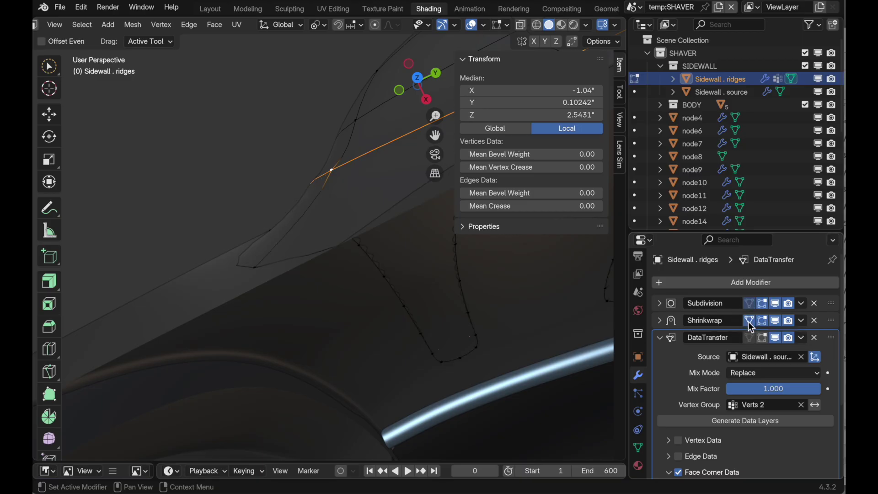
middle_click_drag(373, 201, 341, 201)
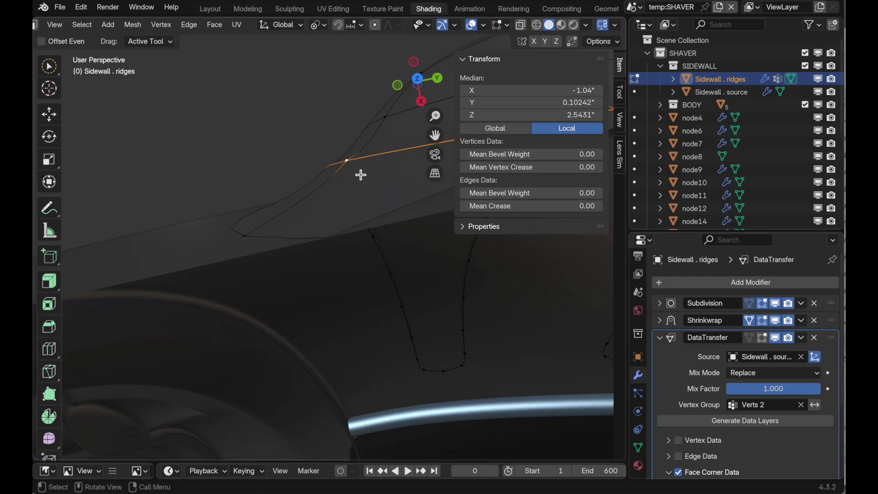
middle_click_drag(383, 180, 251, 201)
key("n")
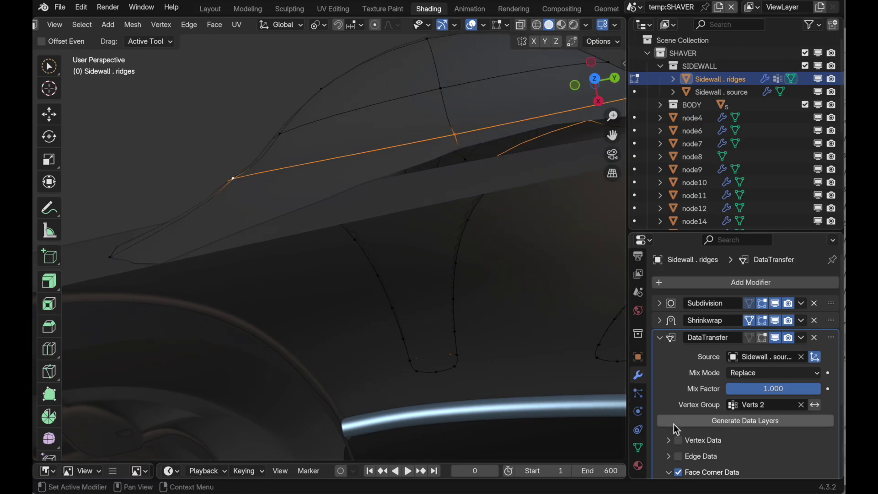
- Assign the selected ridge vertices to the Verts 1 vertex group with a weight of 0.4
left_click(639, 447)
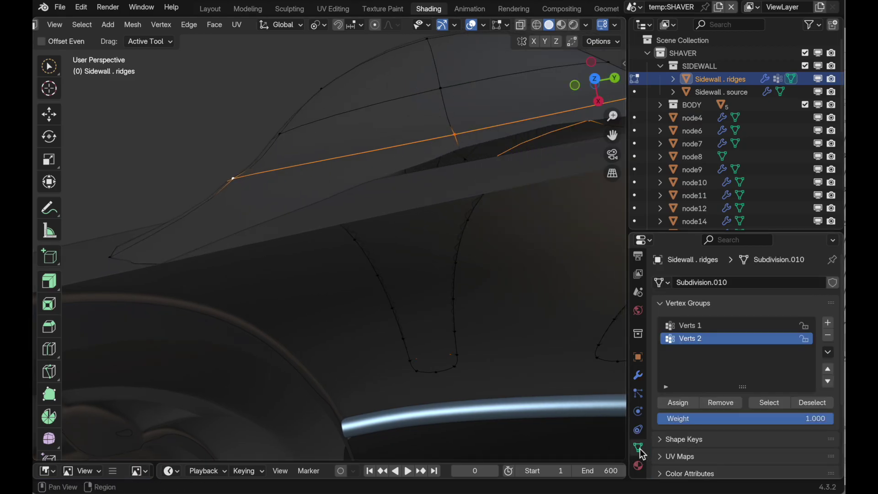
left_click(697, 328)
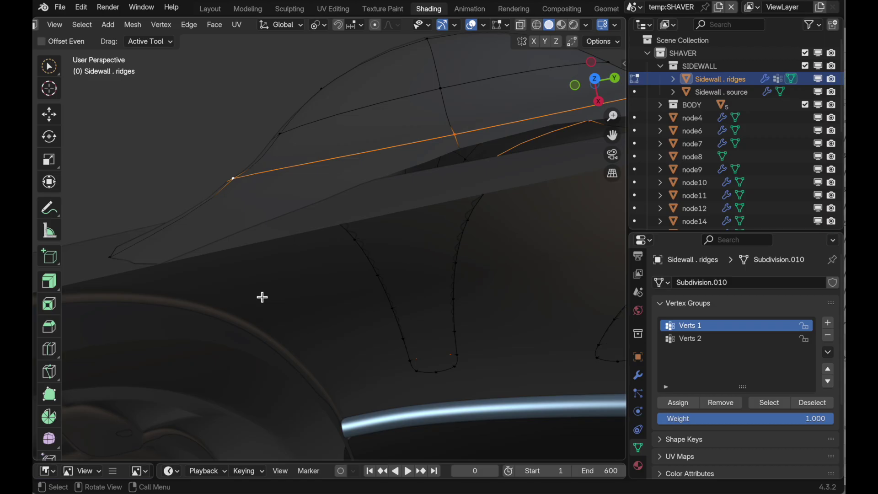
left_click(729, 420)
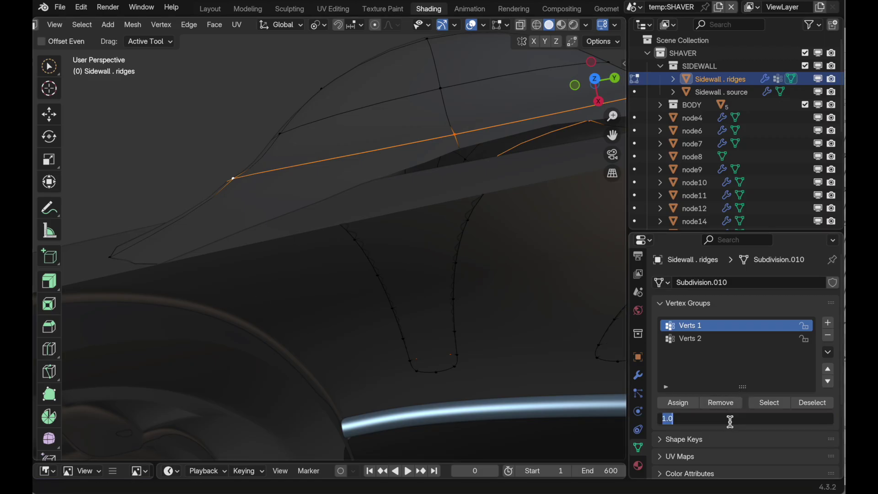
type("0.4")
key("Return")
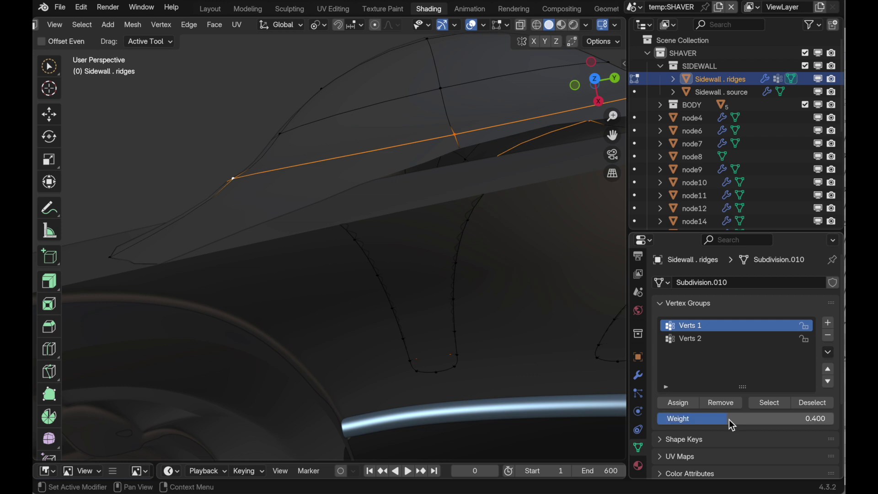
left_click(679, 403)
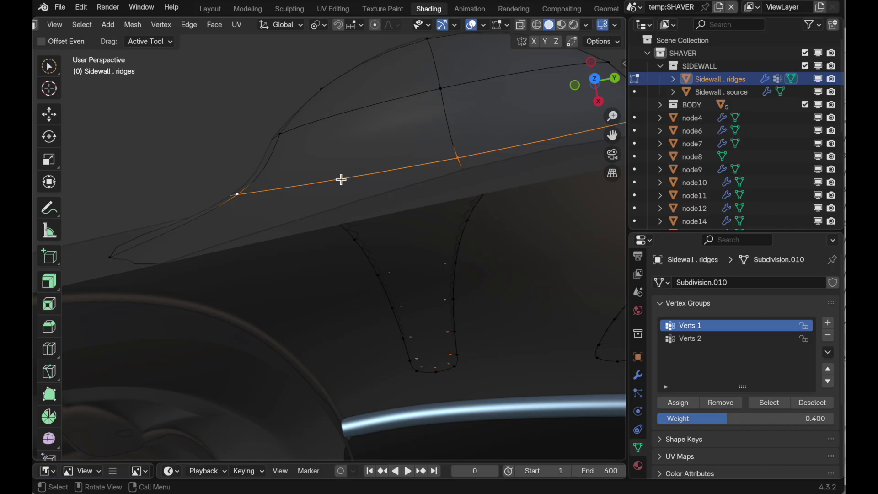
- Reassign the selected ridge vertices to Verts 1 with a weight of 0.35
left_click(796, 420)
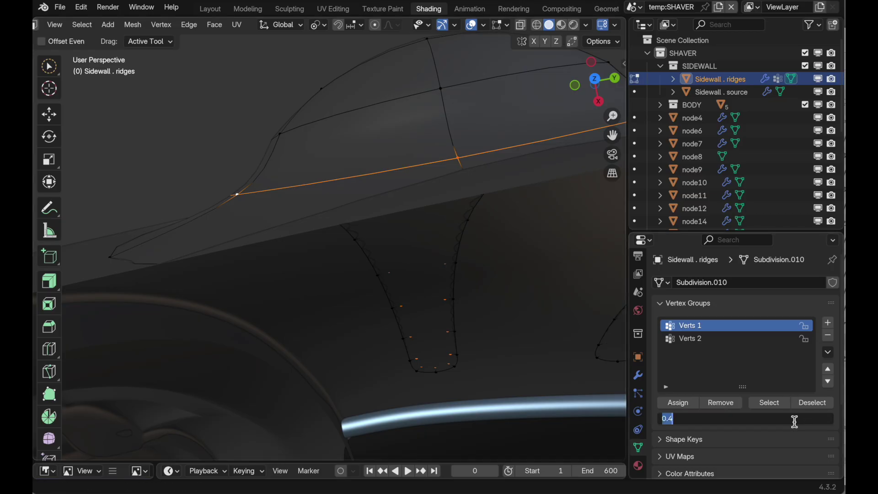
key("BackSpace")
type(".35")
key("Return")
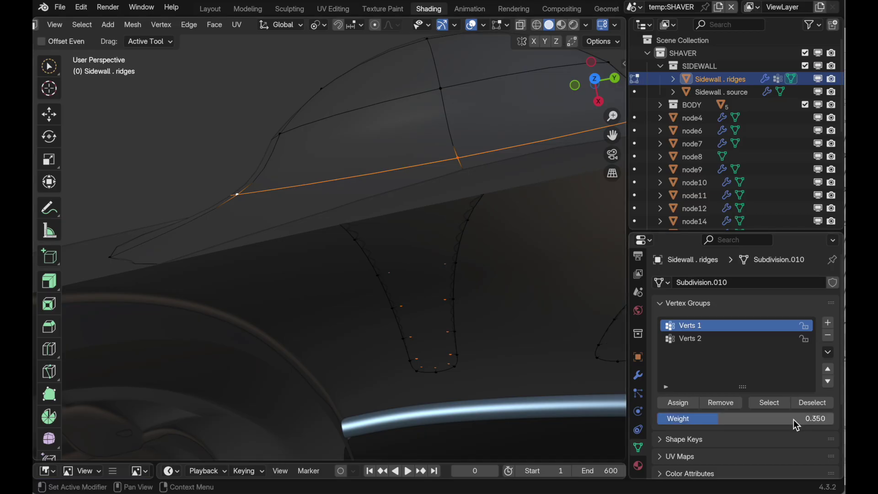
left_click(679, 404)
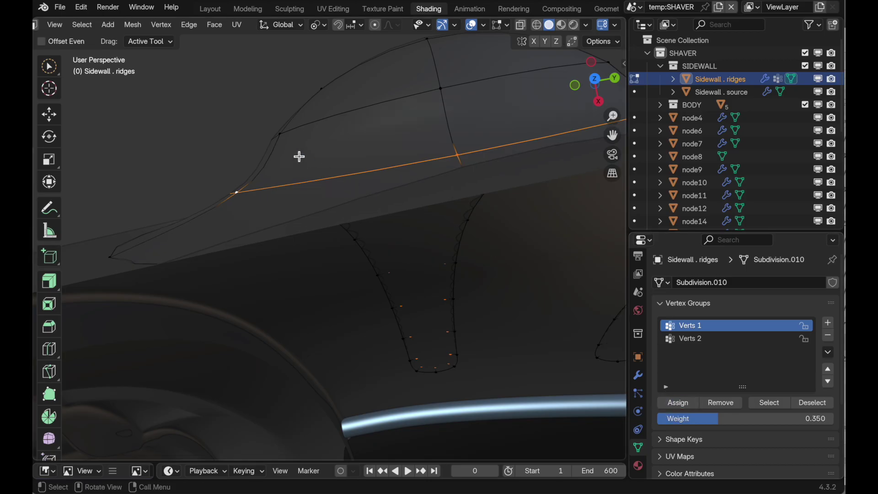
- Return the ridges to Object Mode and switch the viewport to Material Preview shading
key("c")
scroll(287, 145, "down", 6)
key("Escape")
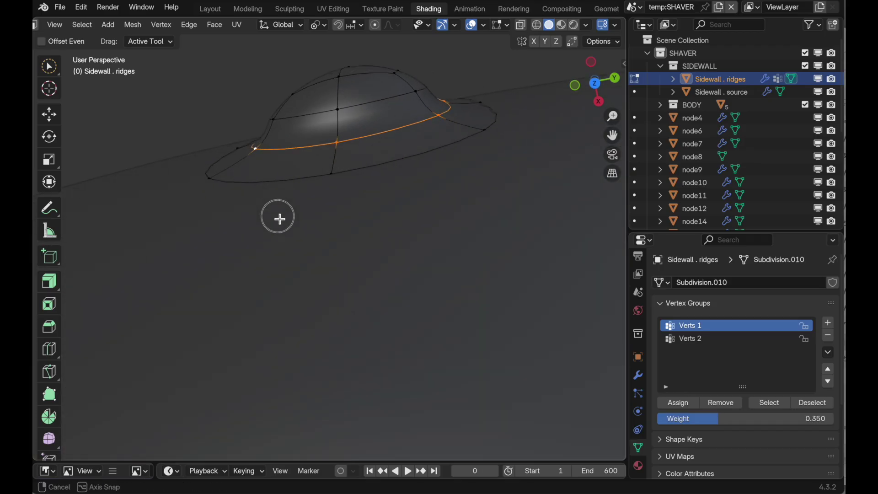
key("Tab")
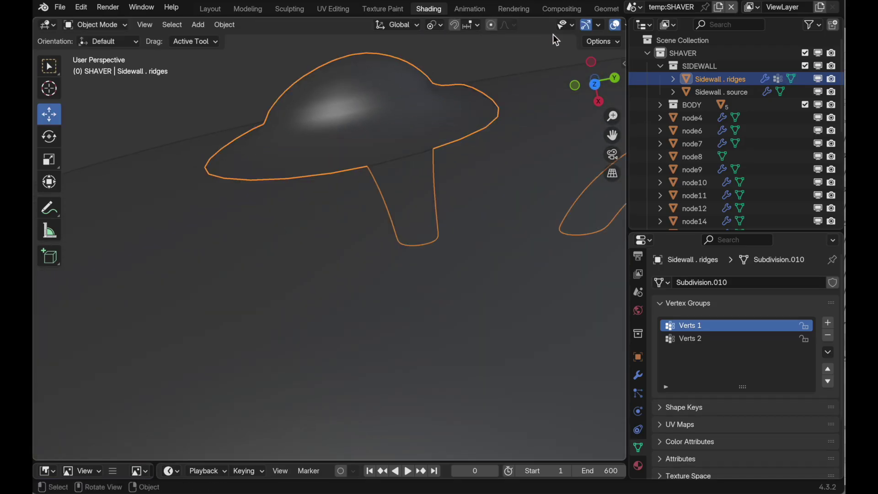
scroll(548, 26, "right", 5)
left_click(561, 25)
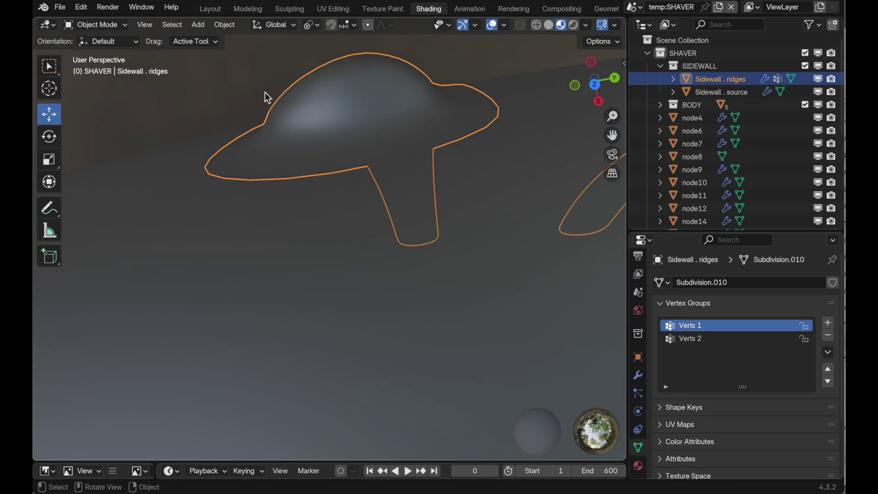
- Deselect the ridges and inspect the shading where a ridge's end blends into the sidewall
left_click(242, 94)
middle_click_drag(300, 119, 347, 422)
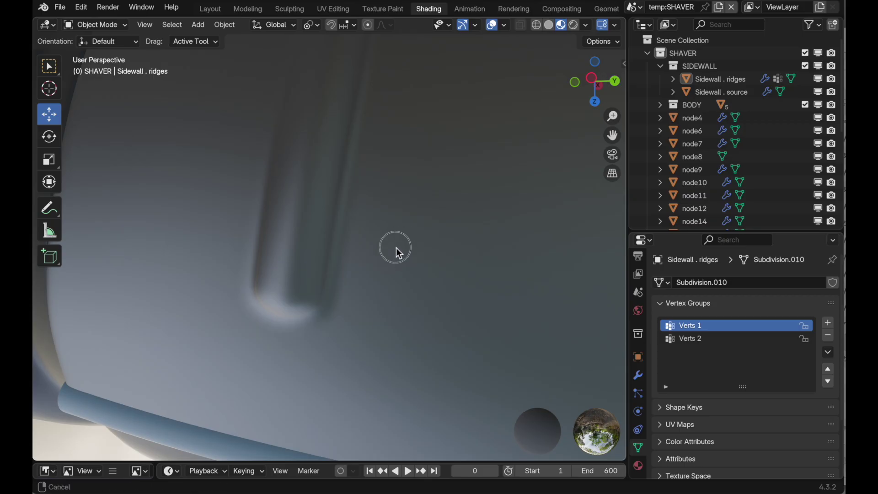
middle_click_drag(396, 248, 369, 302)
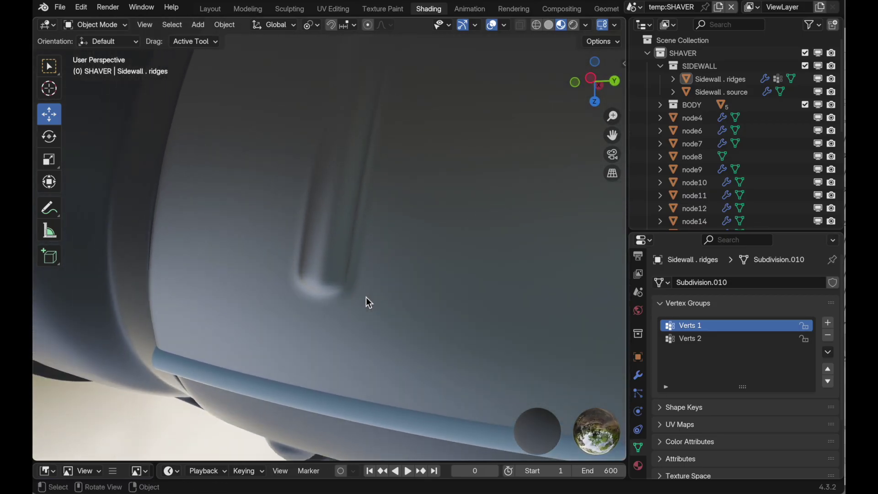
- Collapse the Data Transfer modifier's settings and inspect the ridges along the sidewall from another angle
left_click(638, 375)
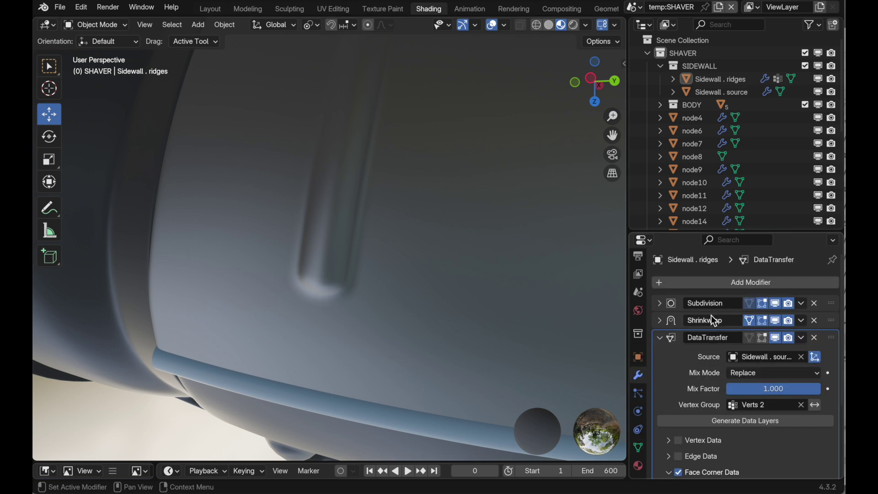
left_click(661, 339)
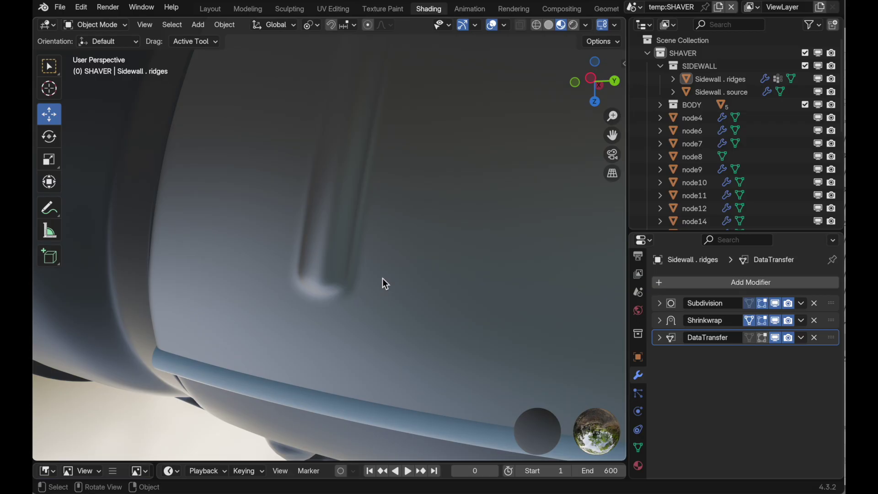
middle_click_drag(382, 279, 386, 205)
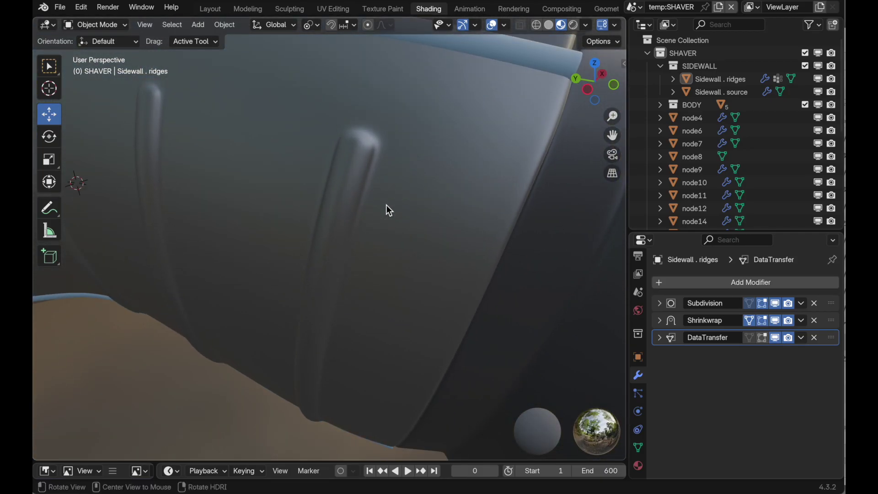